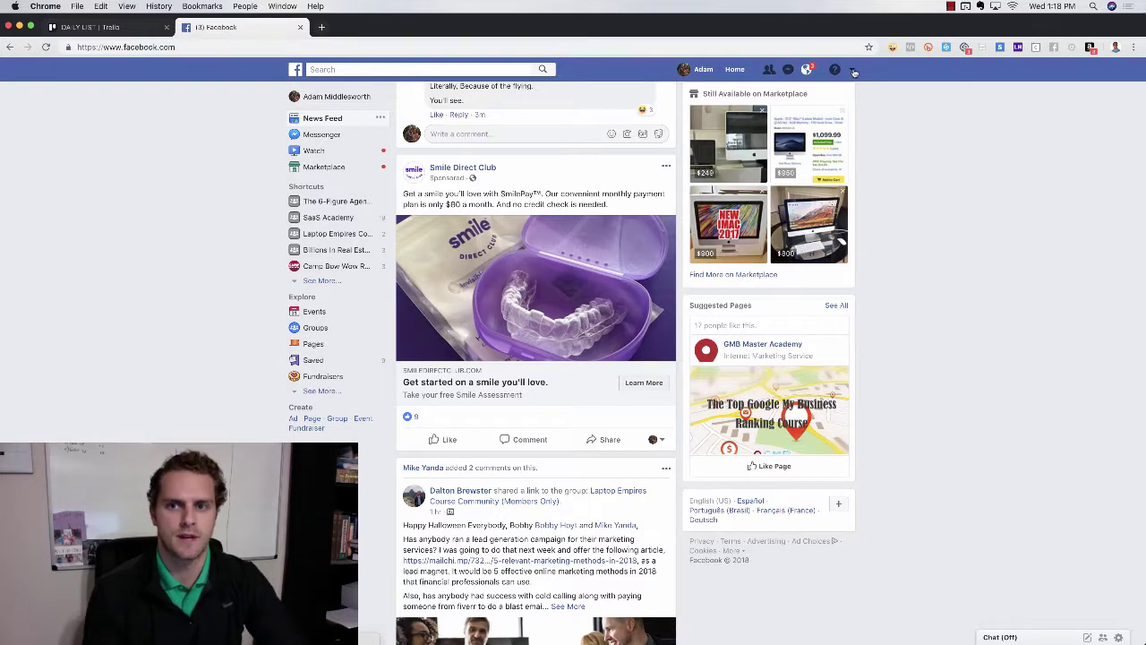
pyautogui.click(853, 69)
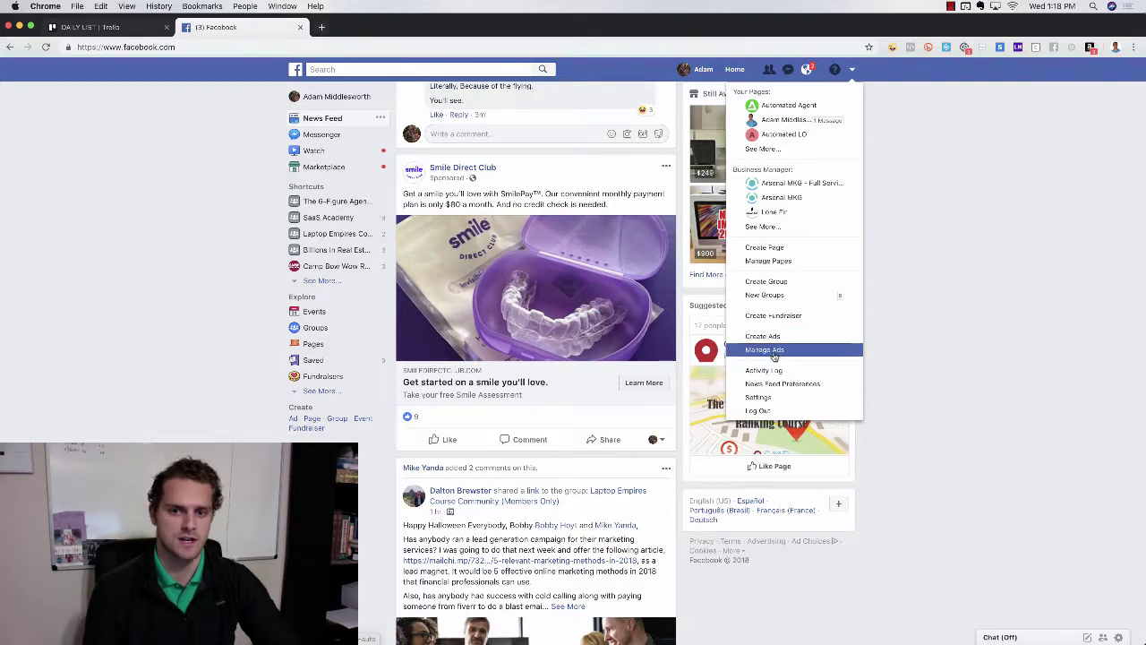
pyautogui.click(944, 317)
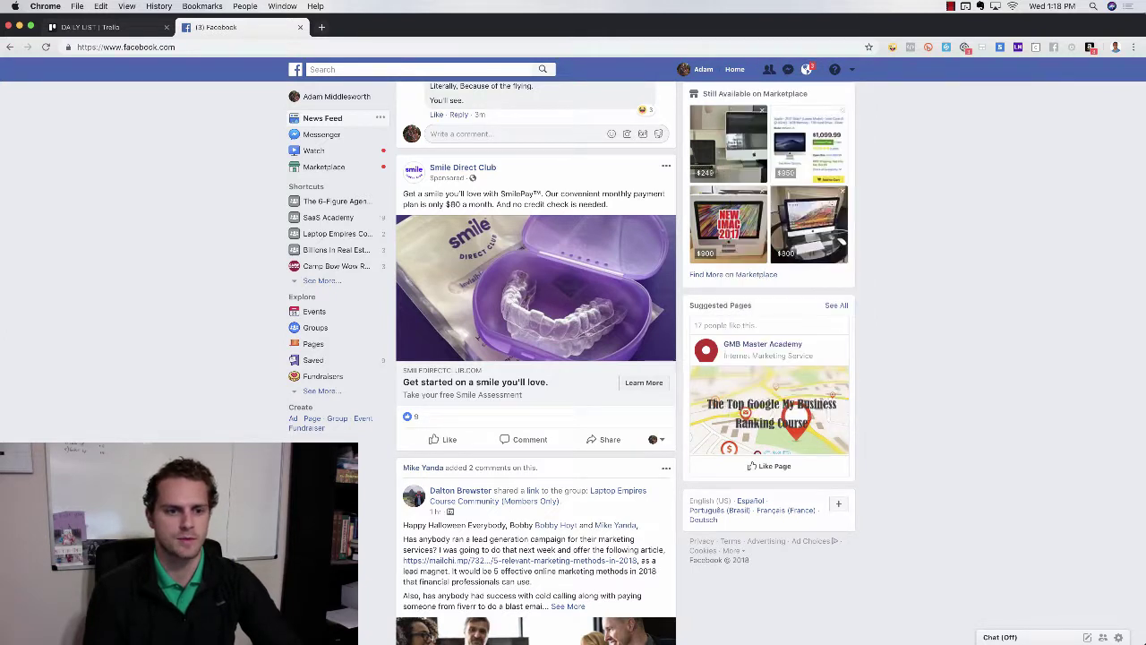
pyautogui.click(319, 392)
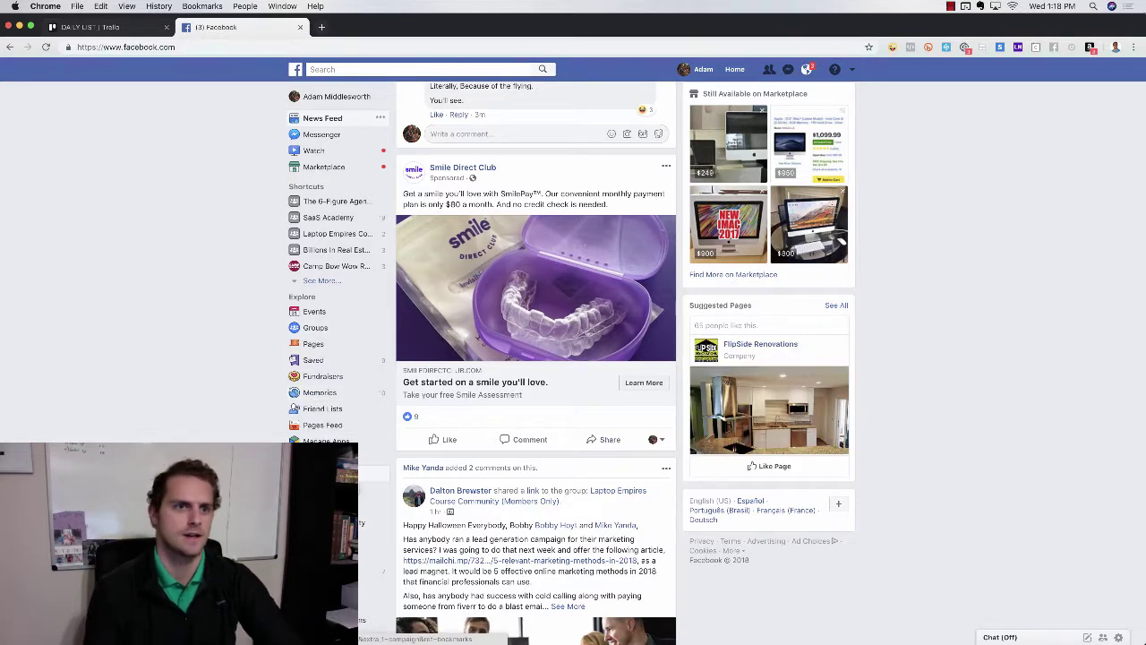
# Go to Facebook Ads Manager at facebook.com/ads/manager
pyautogui.click(247, 47)
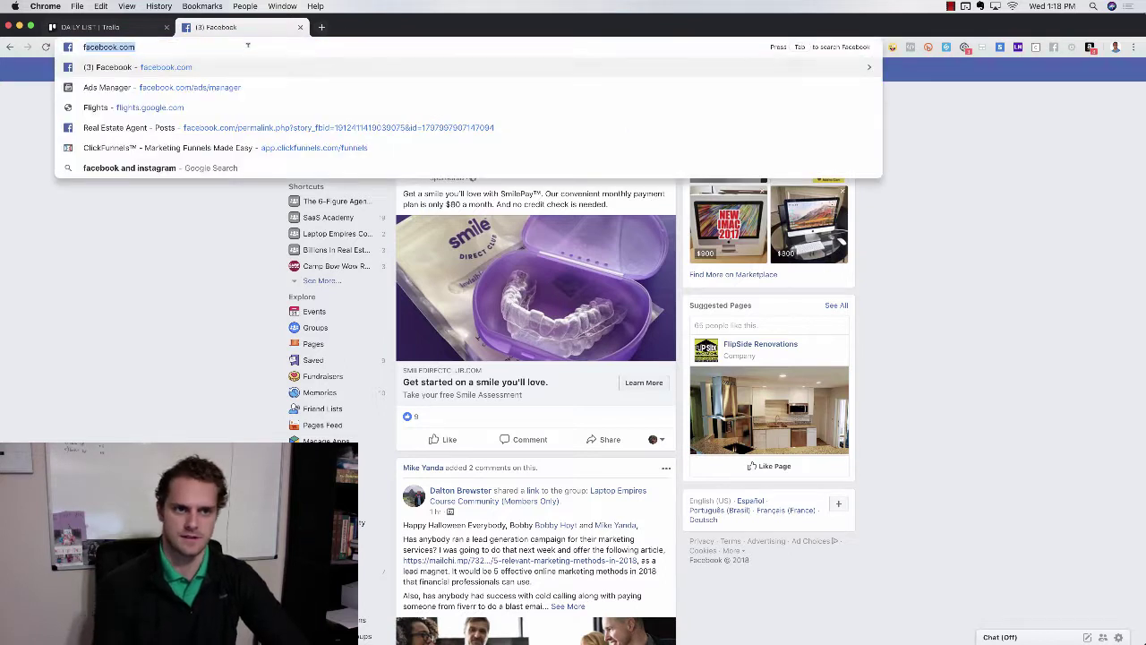
pyautogui.press('Down')
pyautogui.press('Down')
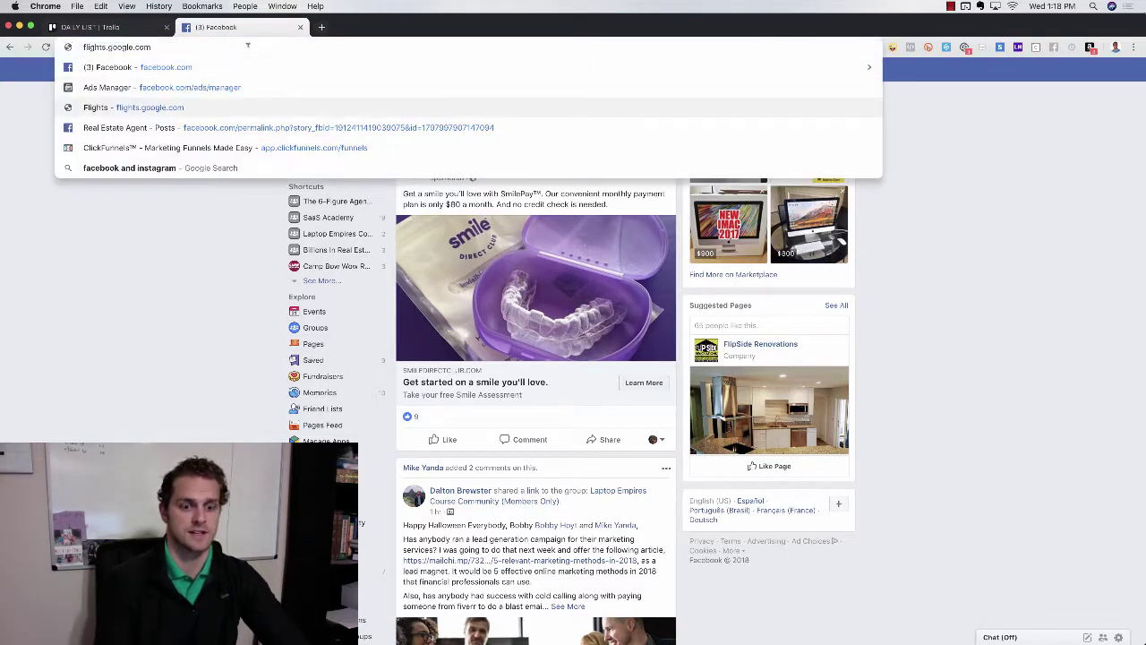
pyautogui.press('Up')
pyautogui.press('Return')
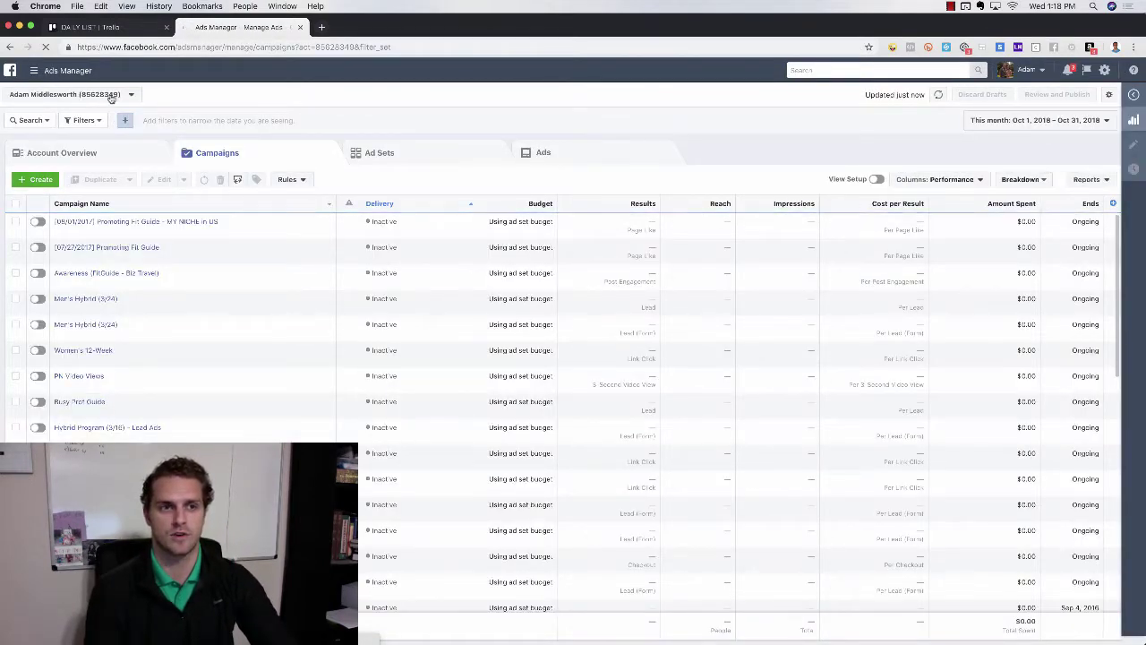
# Switch to the ad account called TEST ACCOUNT
pyautogui.click(94, 95)
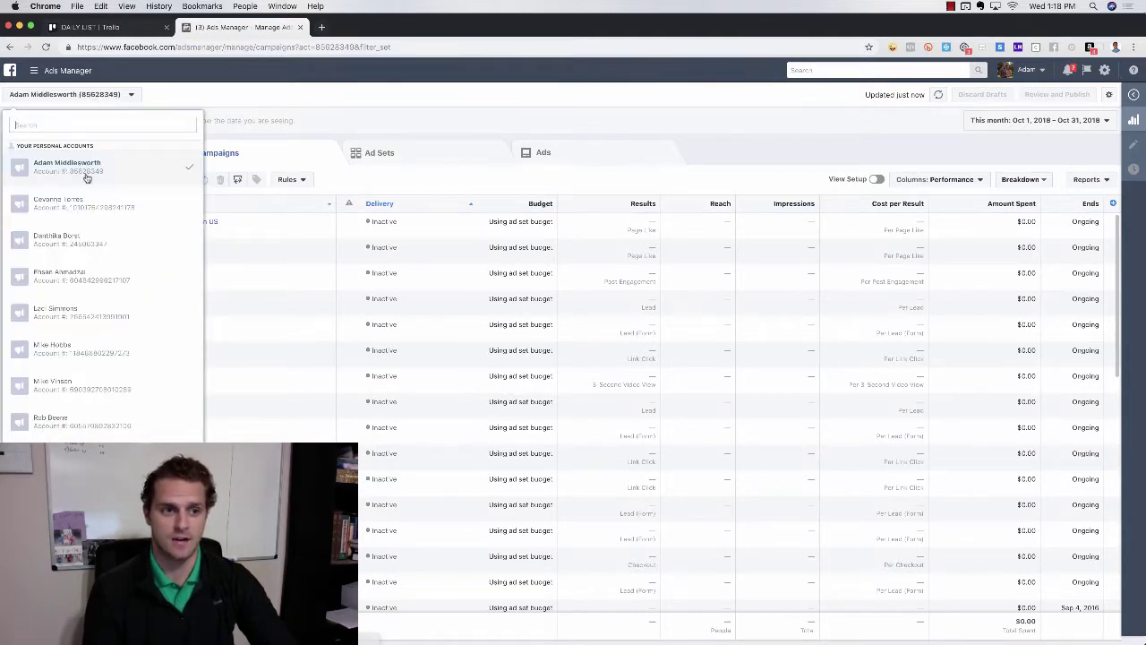
pyautogui.scroll(-8, 107, 326)
pyautogui.click(81, 298)
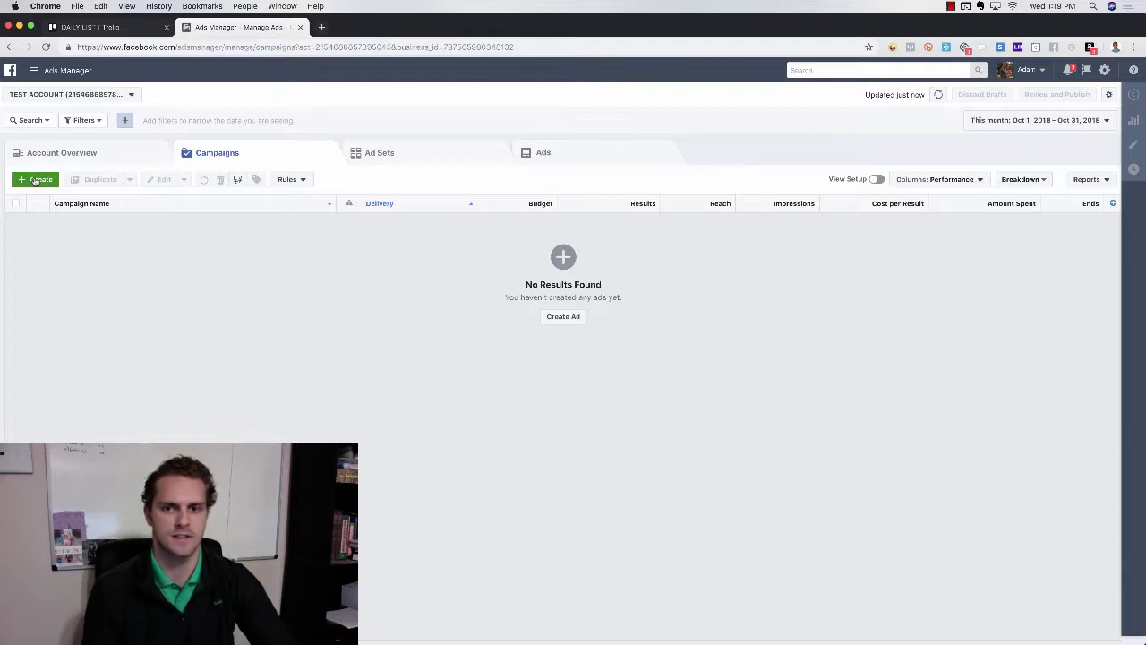
# Start a new campaign without resuming the earlier draft, and choose Lead generation as its marketing objective
pyautogui.click(36, 180)
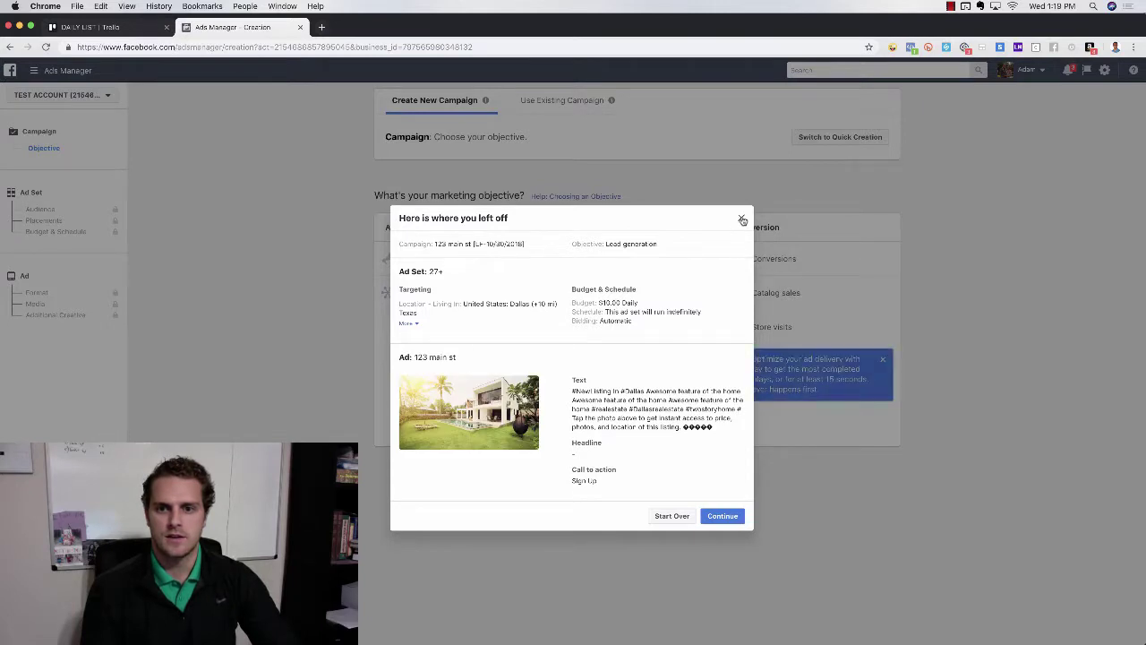
pyautogui.click(742, 218)
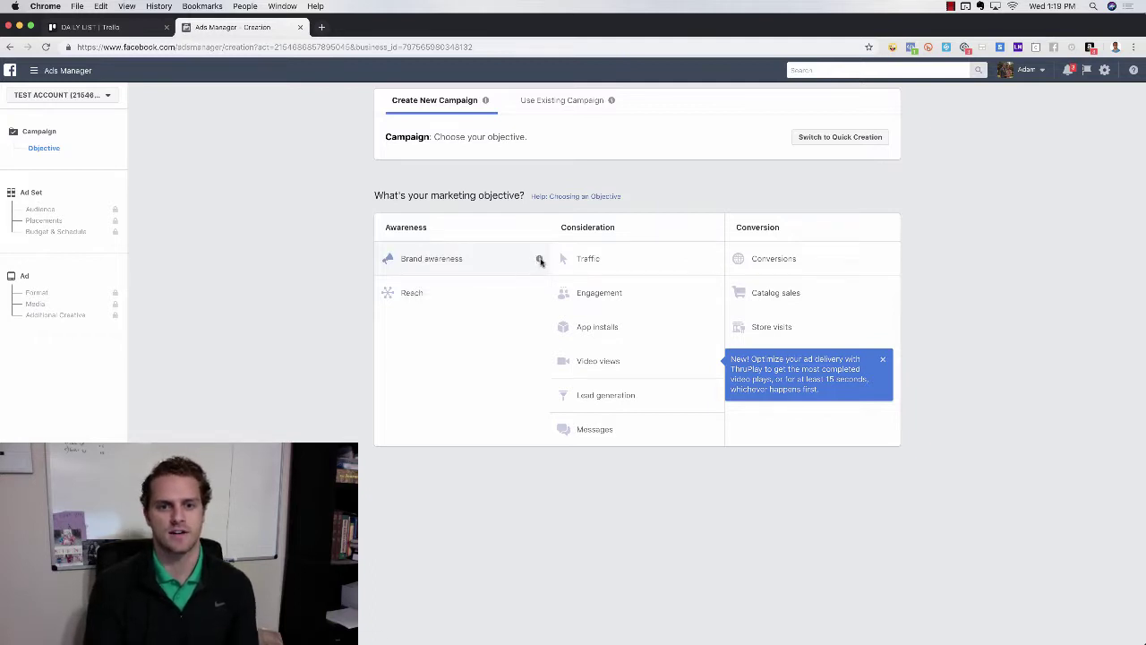
pyautogui.moveTo(538, 260)
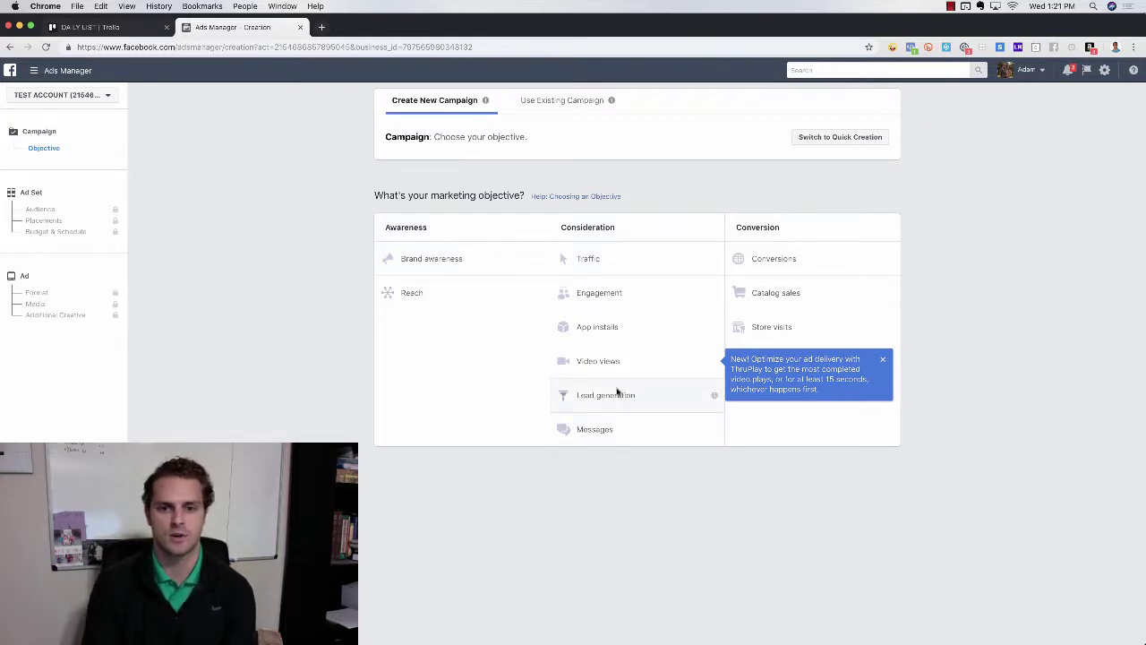
pyautogui.click(618, 395)
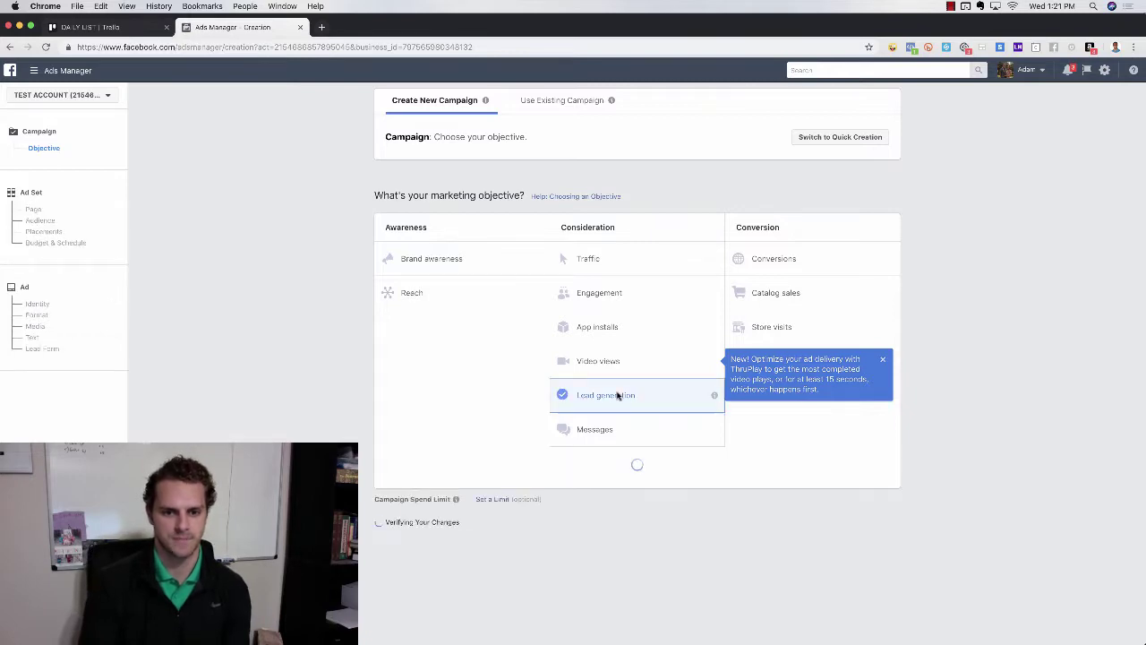
pyautogui.click(649, 457)
pyautogui.hotkey('ctrl', 'Up')
pyautogui.click(648, 443)
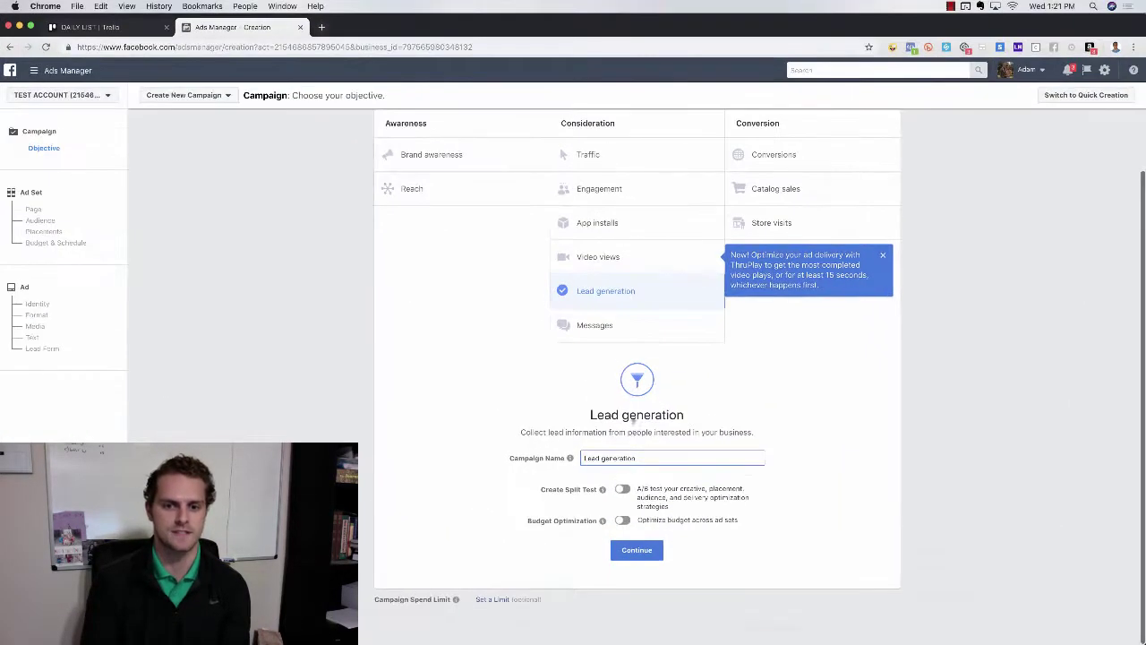
# Name the campaign "Lead Form Example |LF-10/31/2018" and continue to the ad set setup
pyautogui.moveTo(583, 458); pyautogui.dragTo(820, 460)
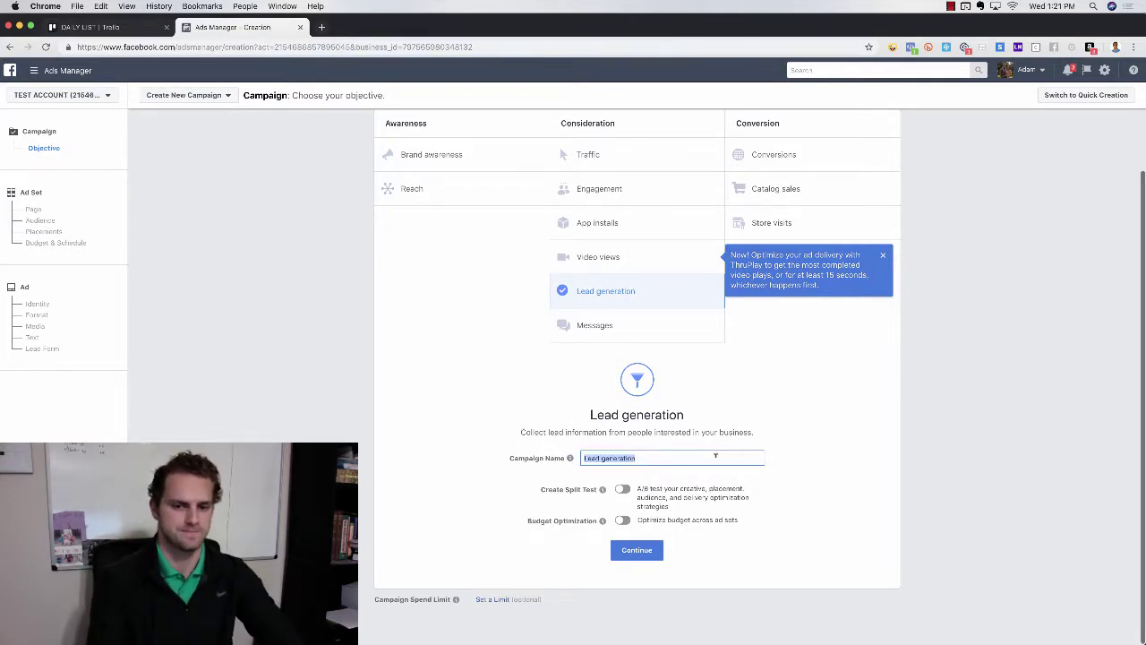
pyautogui.press('BackSpace')
pyautogui.write('Le')
pyautogui.press('BackSpace')
pyautogui.press('BackSpace')
pyautogui.press('BackSpace')
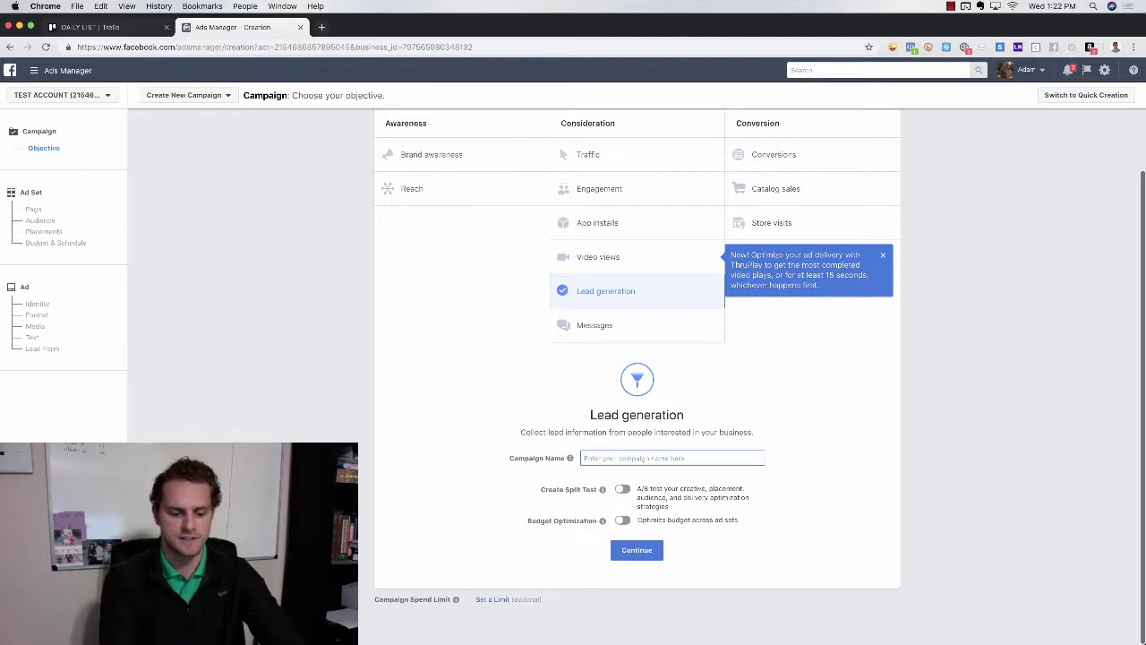
pyautogui.write('Lead Form E')
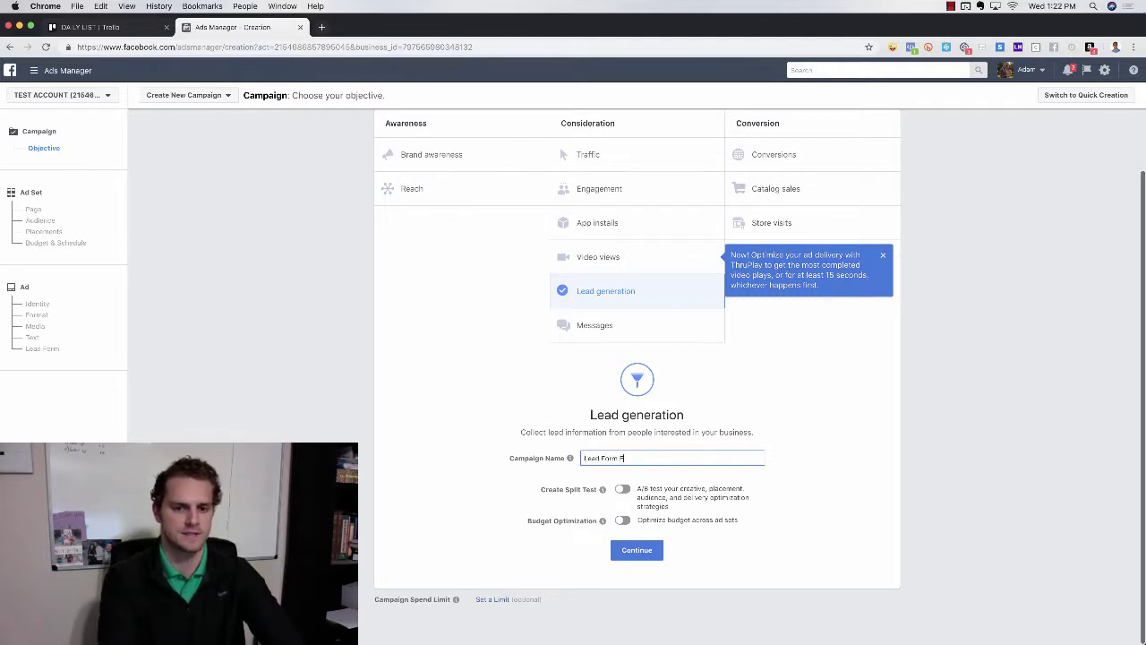
pyautogui.write('xample | LF-10/31')
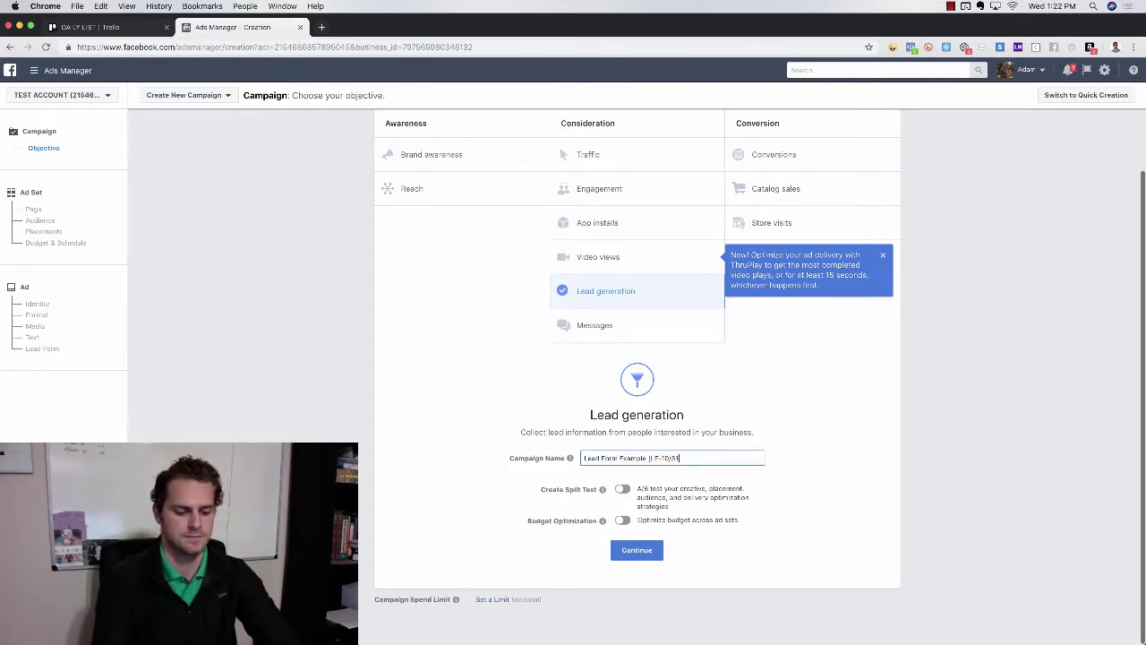
pyautogui.write('018')
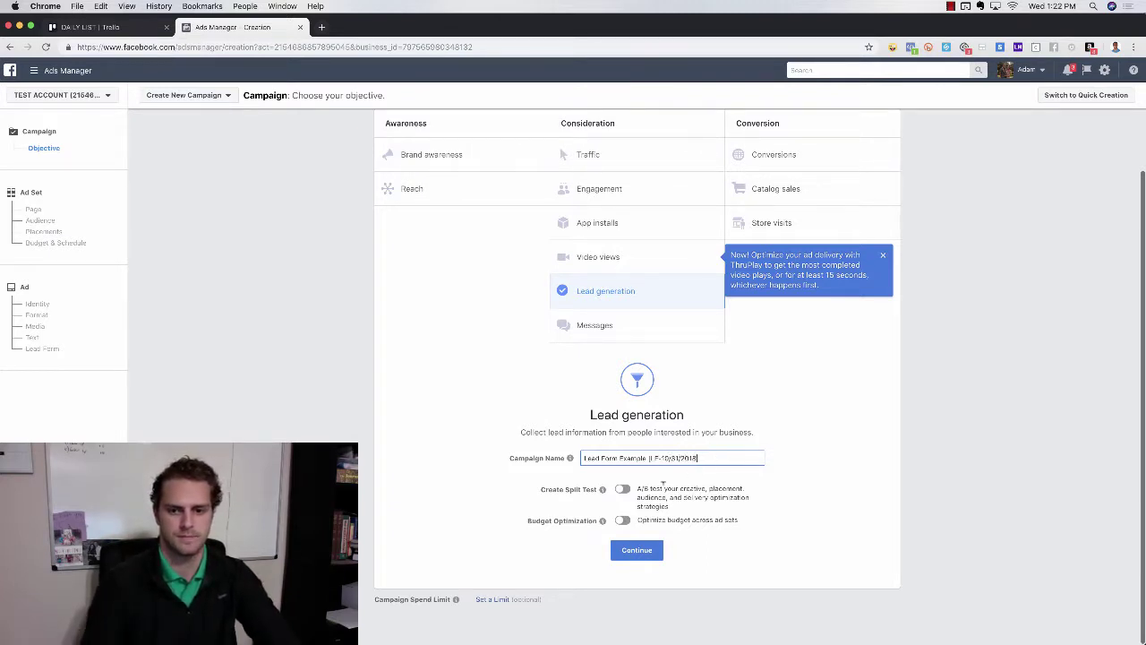
pyautogui.click(642, 549)
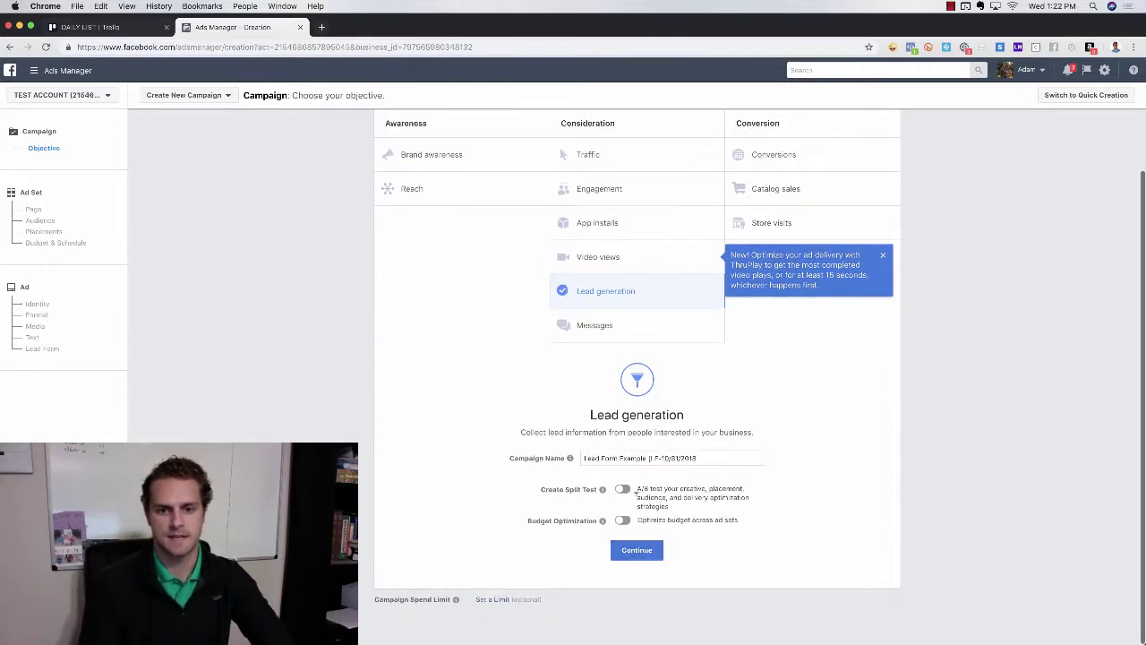
pyautogui.click(645, 551)
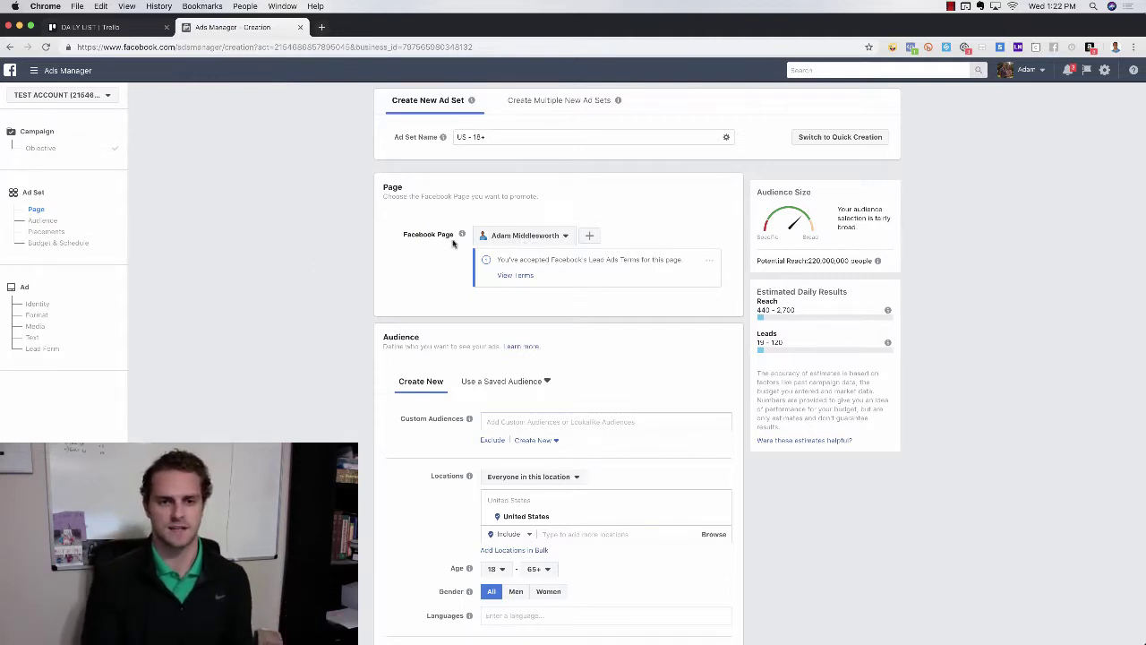
# Set the ad set's audience location type to People who live in this location
pyautogui.scroll(-3, 337, 334)
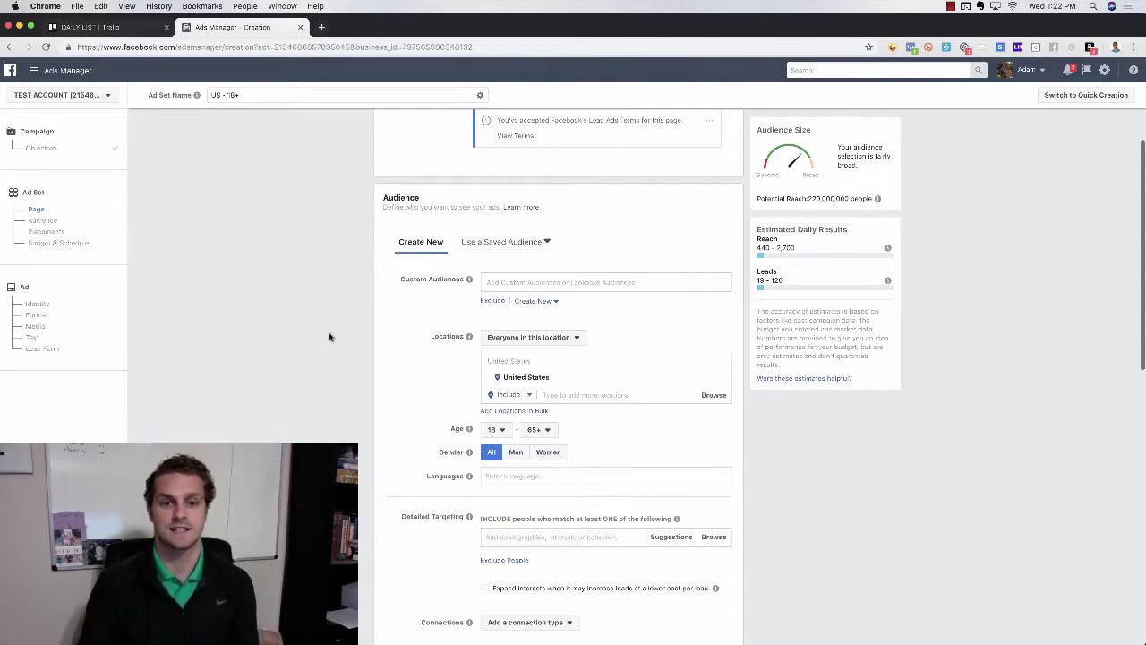
pyautogui.scroll(-1, 339, 333)
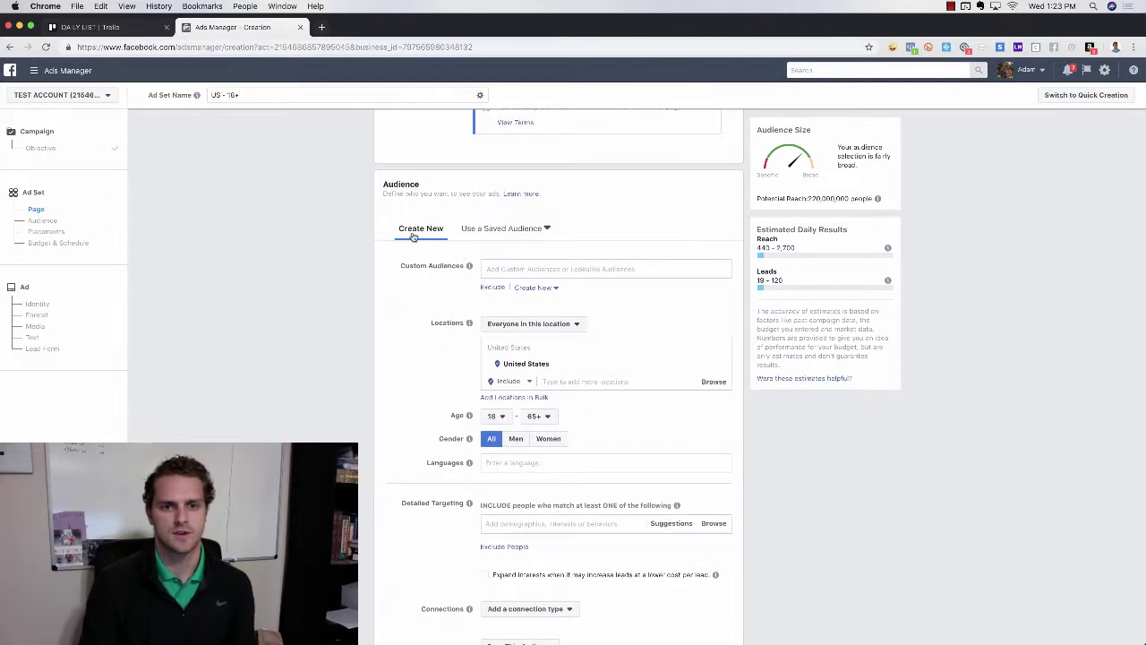
pyautogui.scroll(-3, 385, 272)
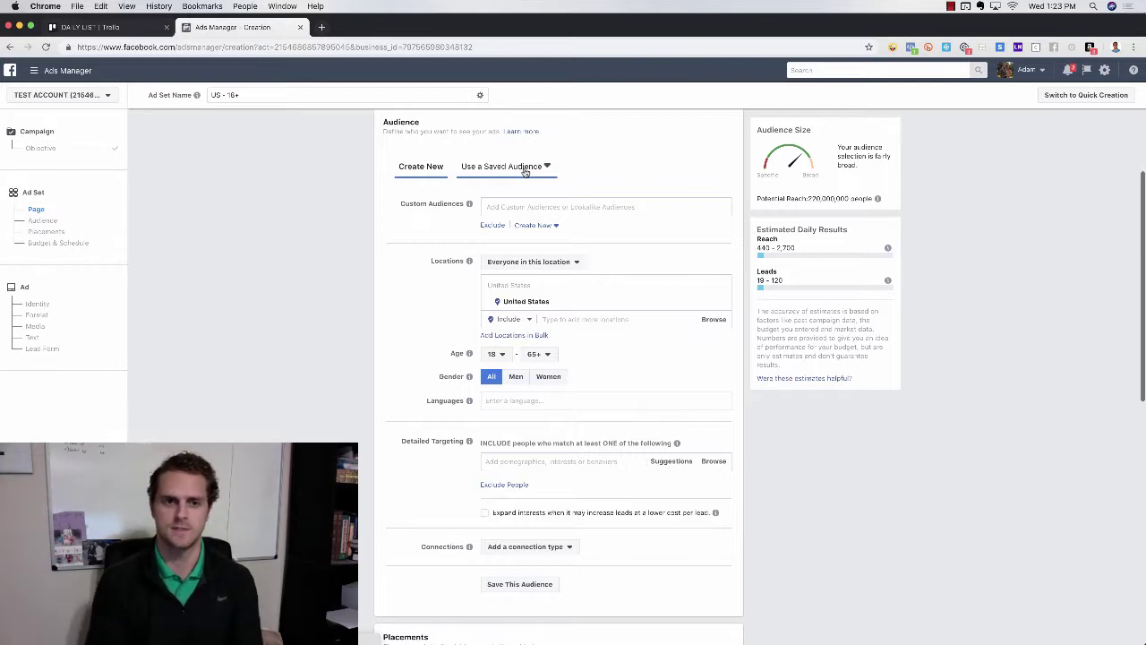
pyautogui.scroll(-1, 612, 249)
pyautogui.scroll(-1, 612, 248)
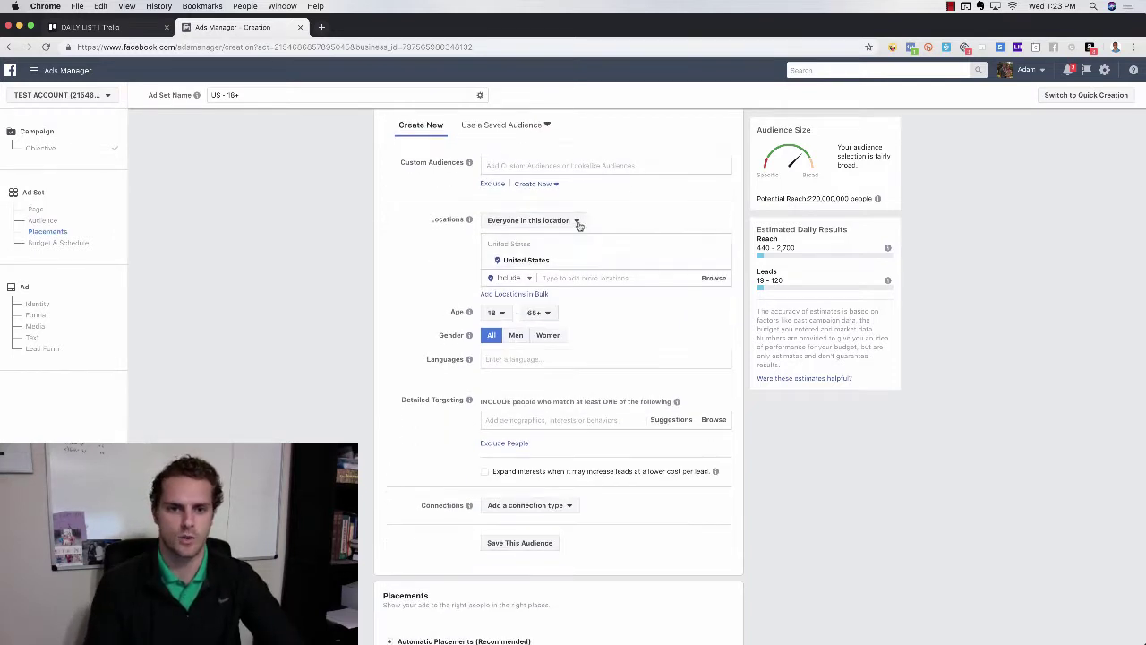
pyautogui.click(578, 222)
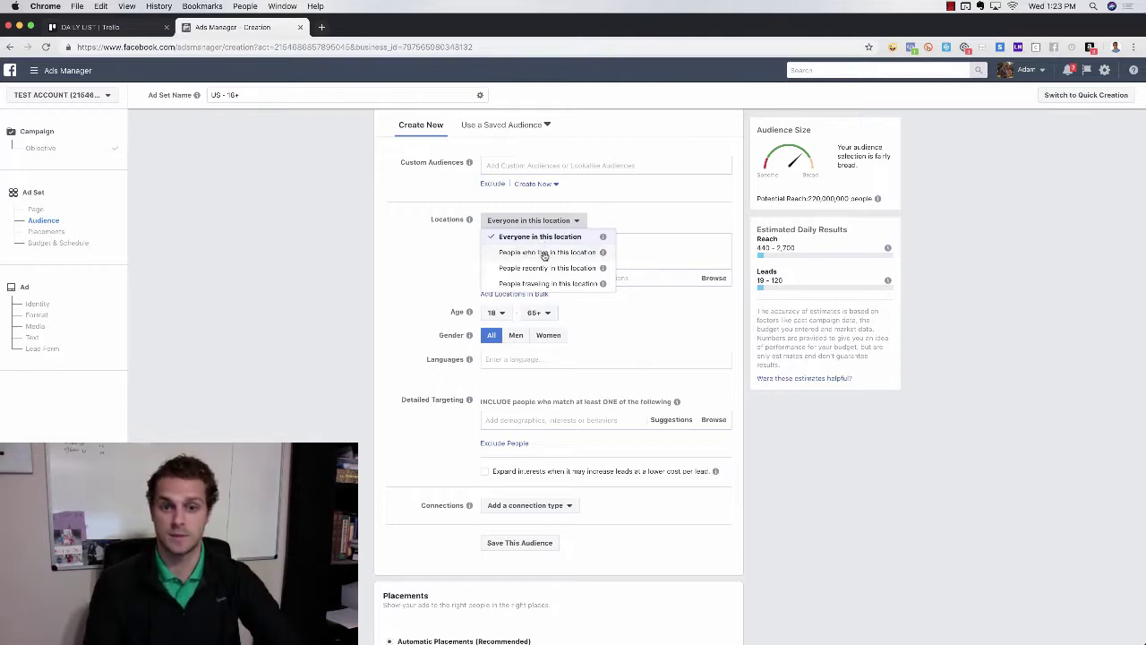
pyautogui.click(544, 253)
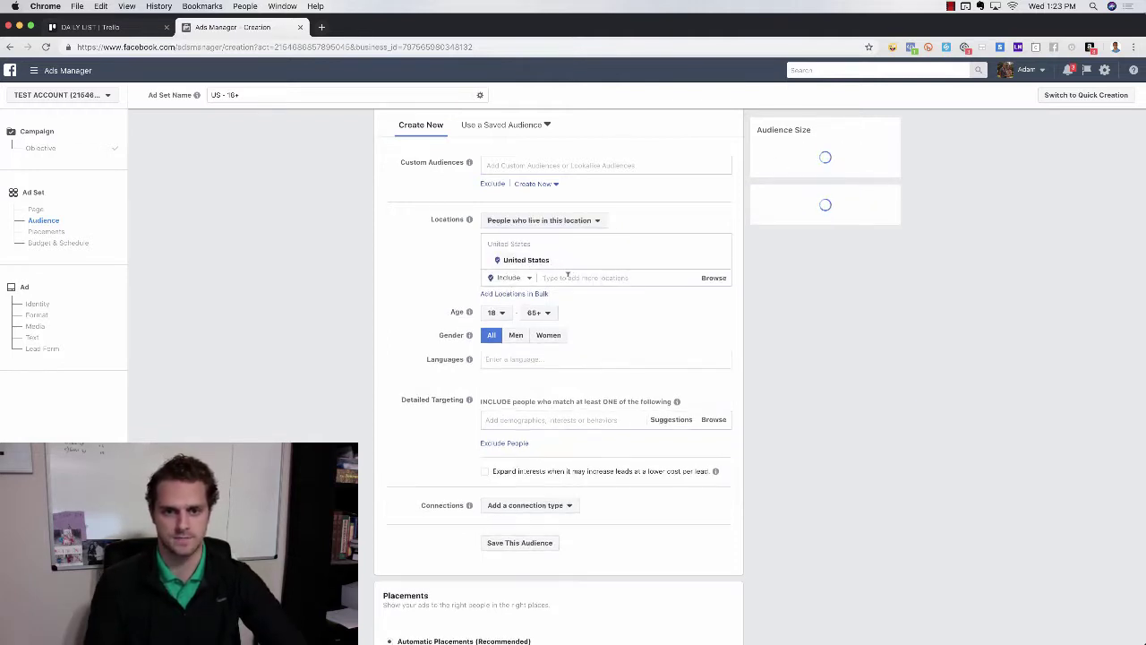
# Target Dallas, Texas as the audience location with a 10 mi radius
pyautogui.click(566, 277)
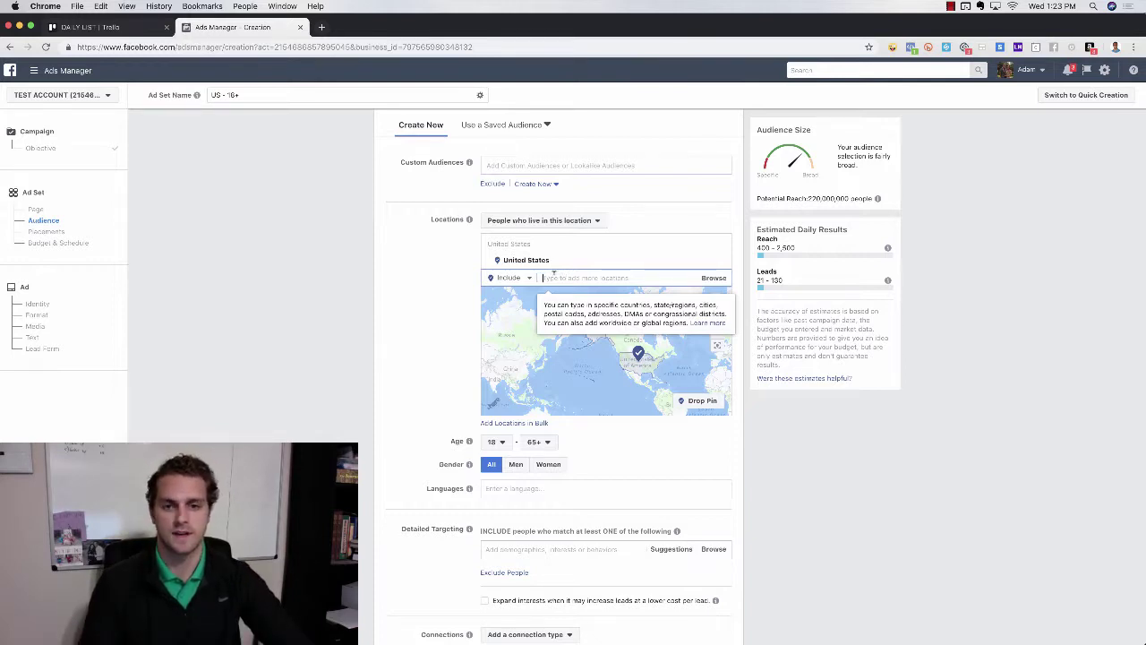
pyautogui.write('dallas')
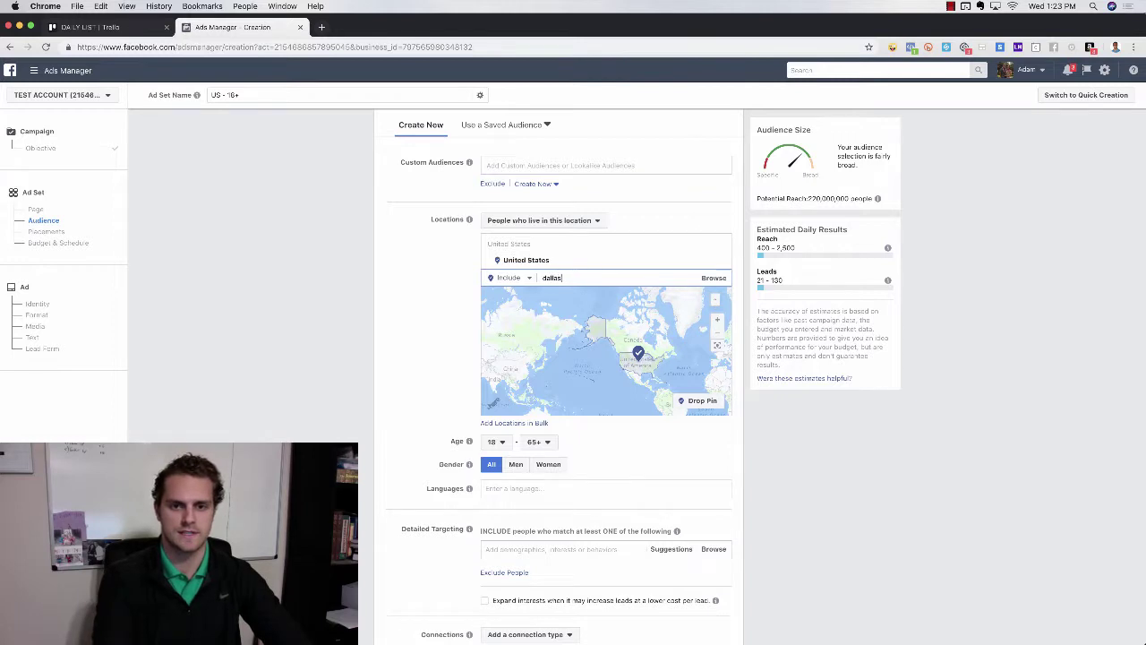
pyautogui.press('Return')
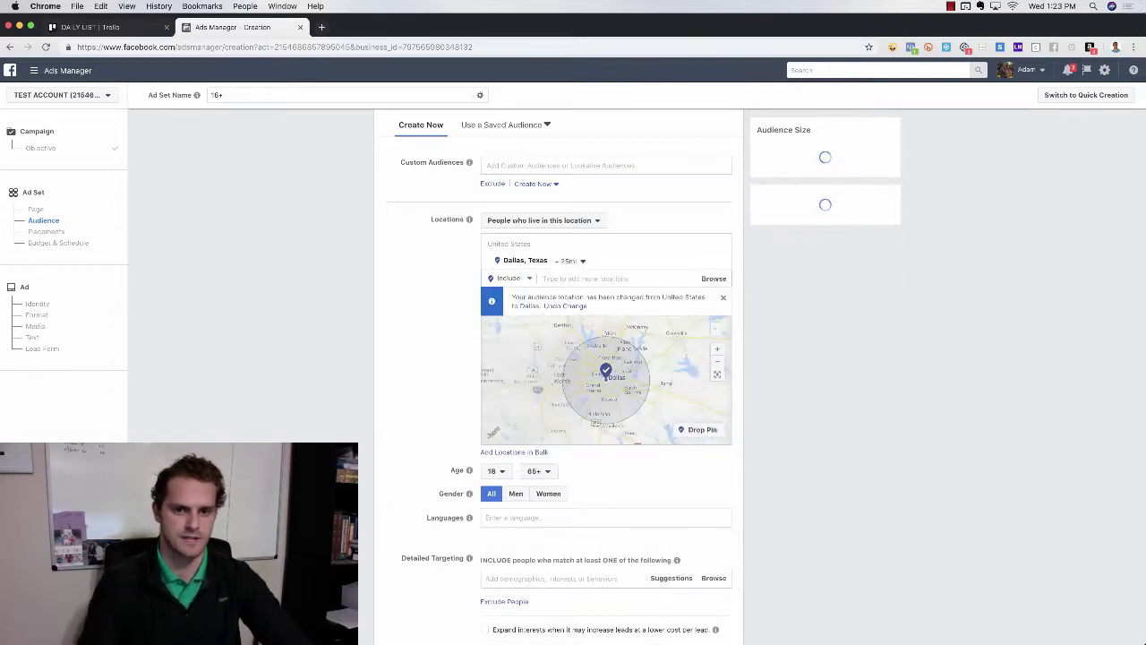
pyautogui.click(581, 261)
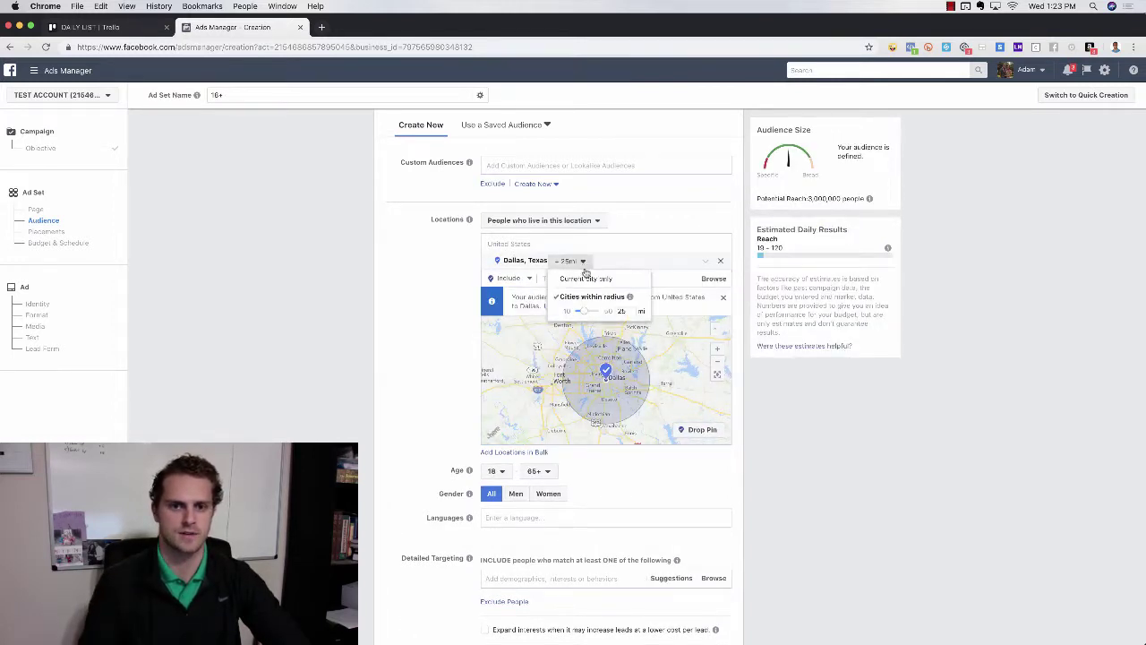
pyautogui.moveTo(584, 314); pyautogui.dragTo(568, 314)
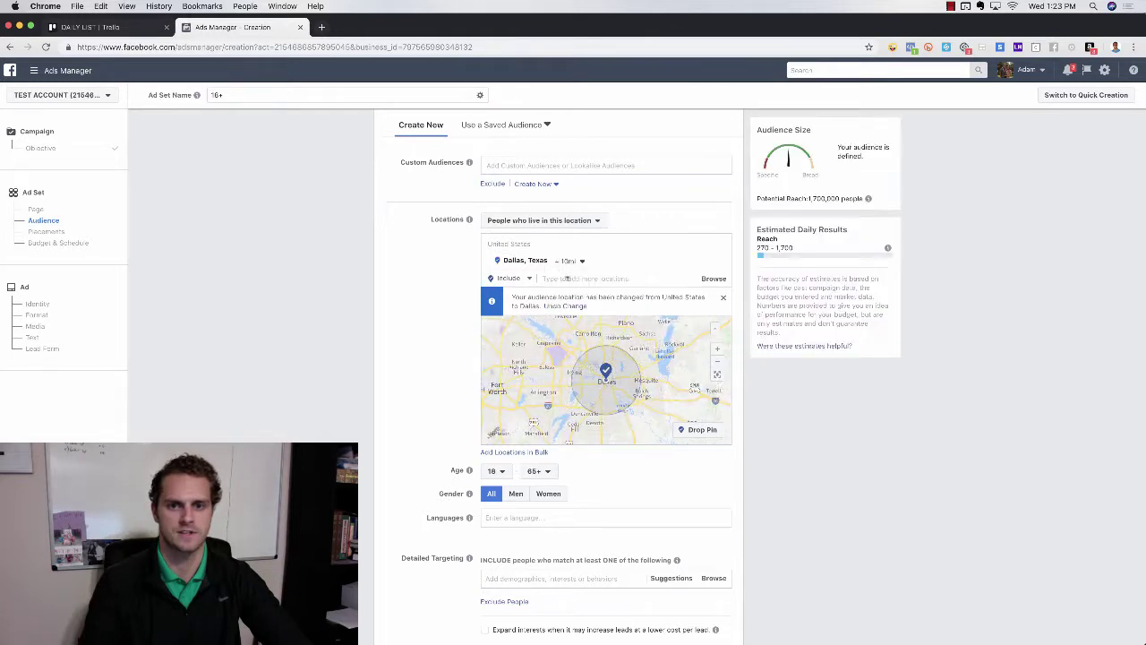
# Replace Dallas with Frisco, Texas as the audience location and set its radius to 10 mi
pyautogui.write('frisco')
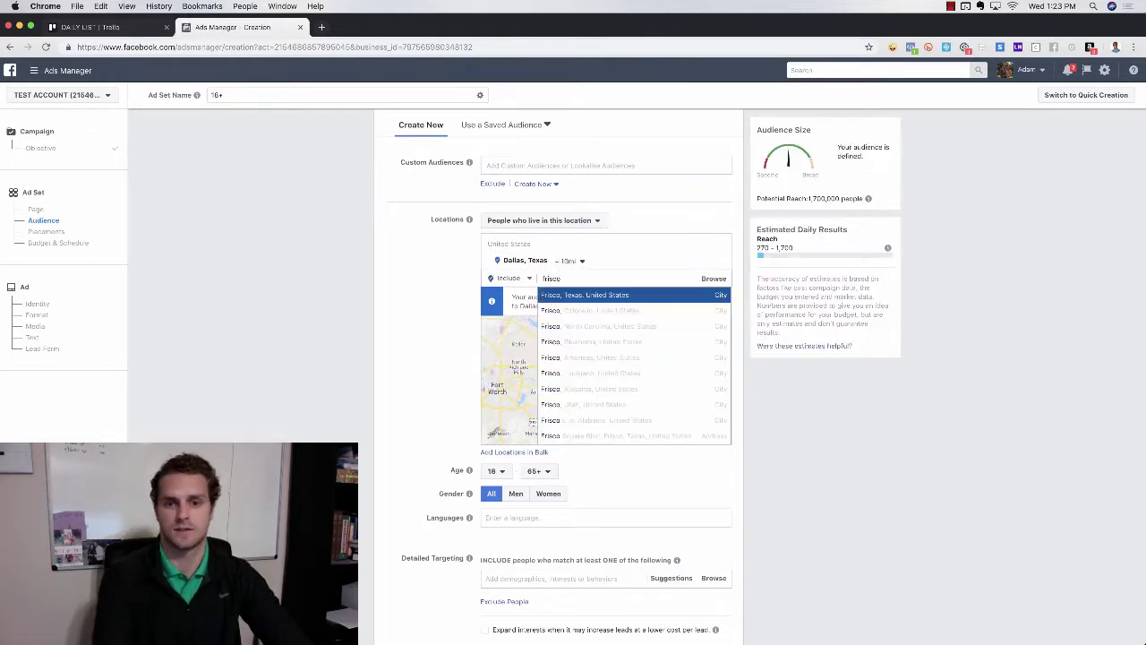
pyautogui.press('Return')
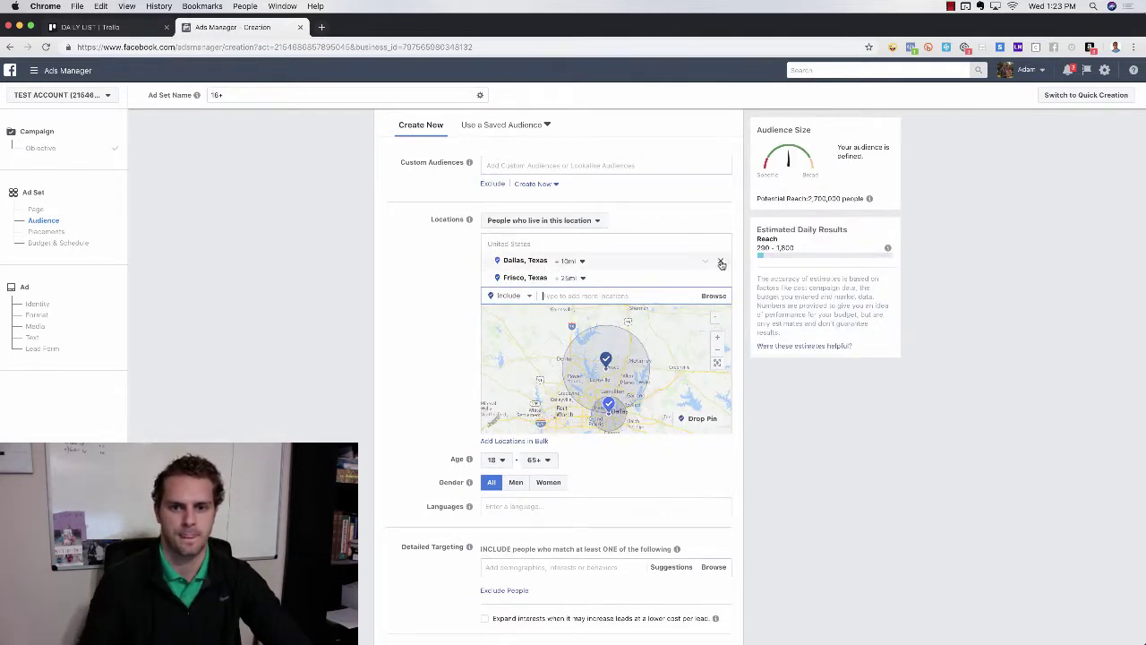
pyautogui.click(721, 261)
pyautogui.click(571, 260)
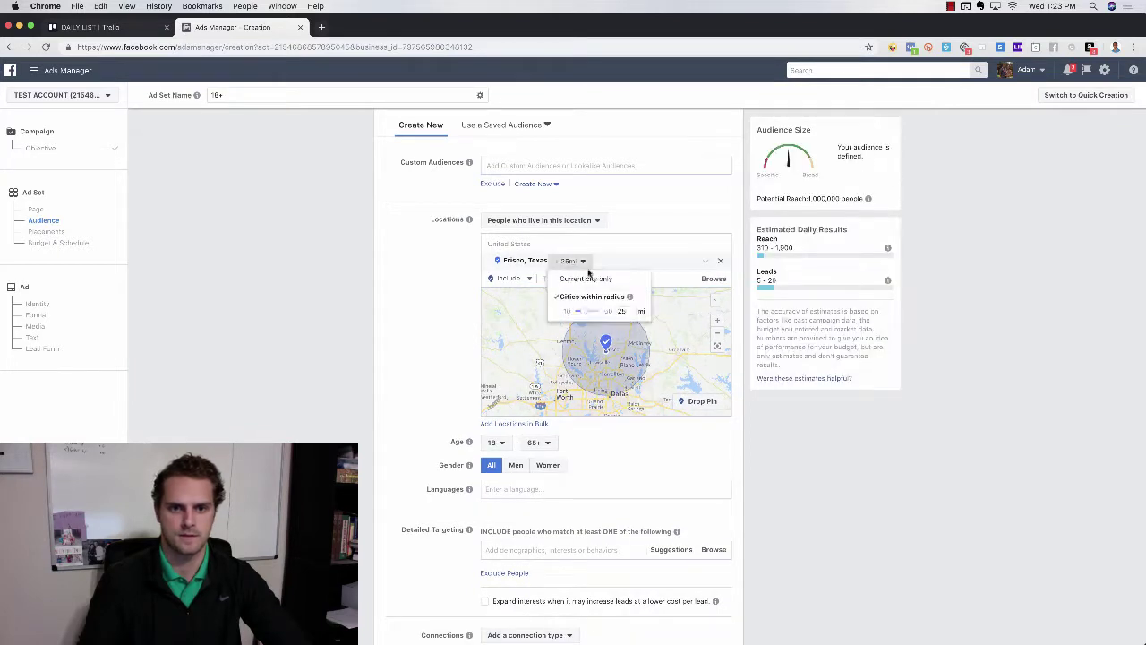
pyautogui.moveTo(588, 315); pyautogui.dragTo(574, 315)
pyautogui.click(448, 307)
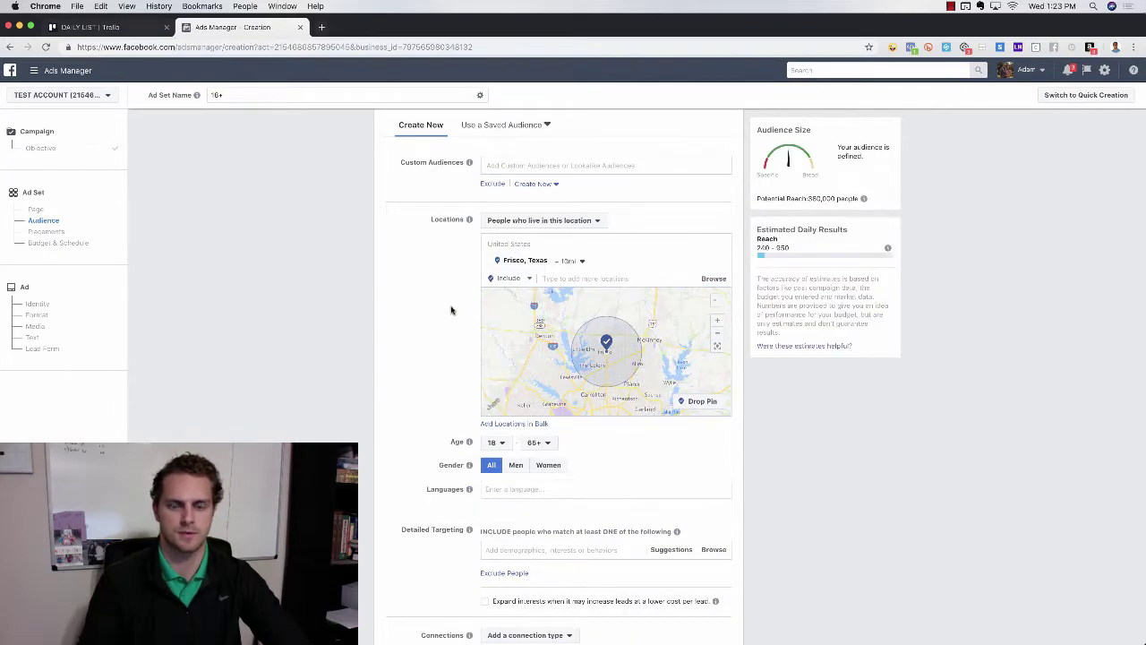
# Set the audience's minimum age to 27
pyautogui.scroll(-3, 448, 376)
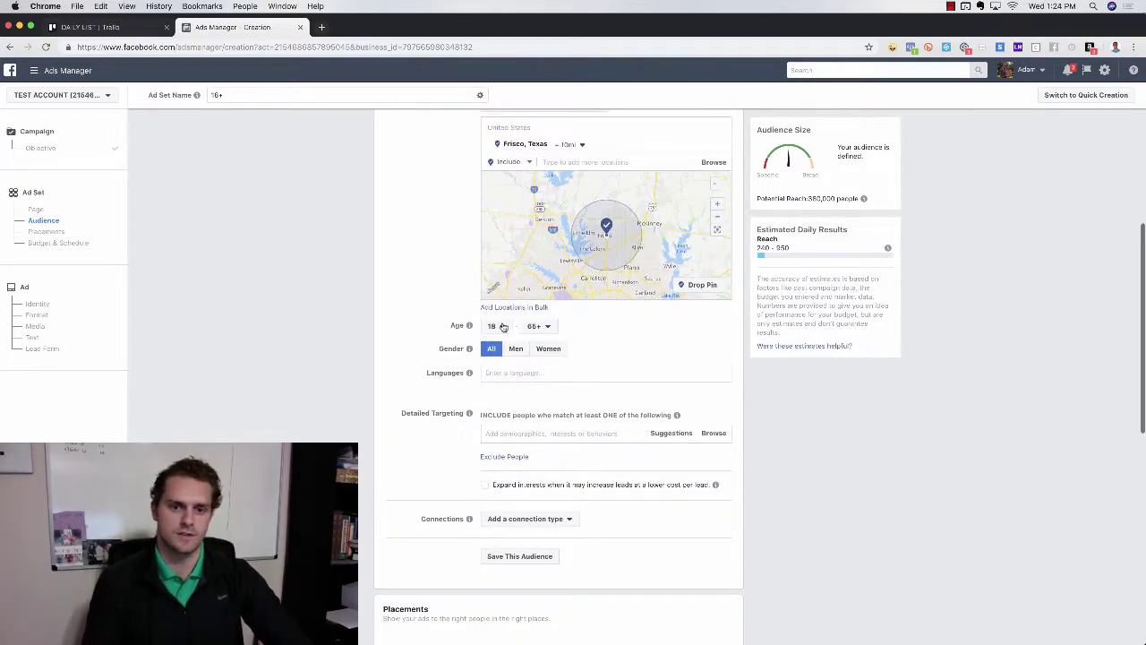
pyautogui.click(502, 327)
pyautogui.scroll(-3, 506, 394)
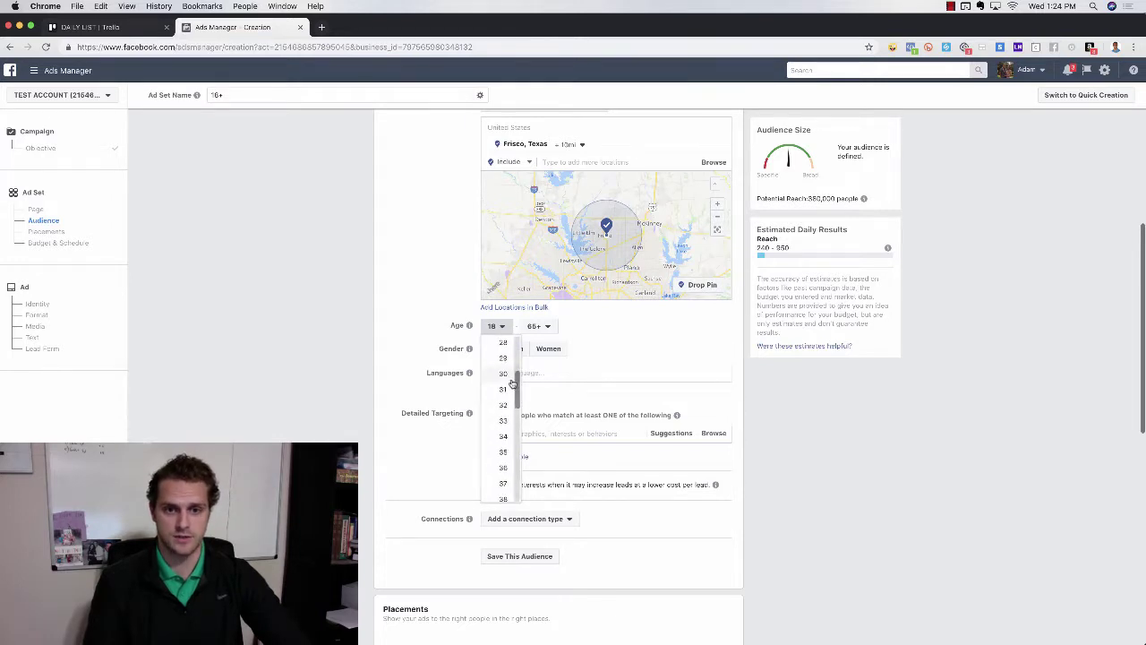
pyautogui.scroll(1, 509, 381)
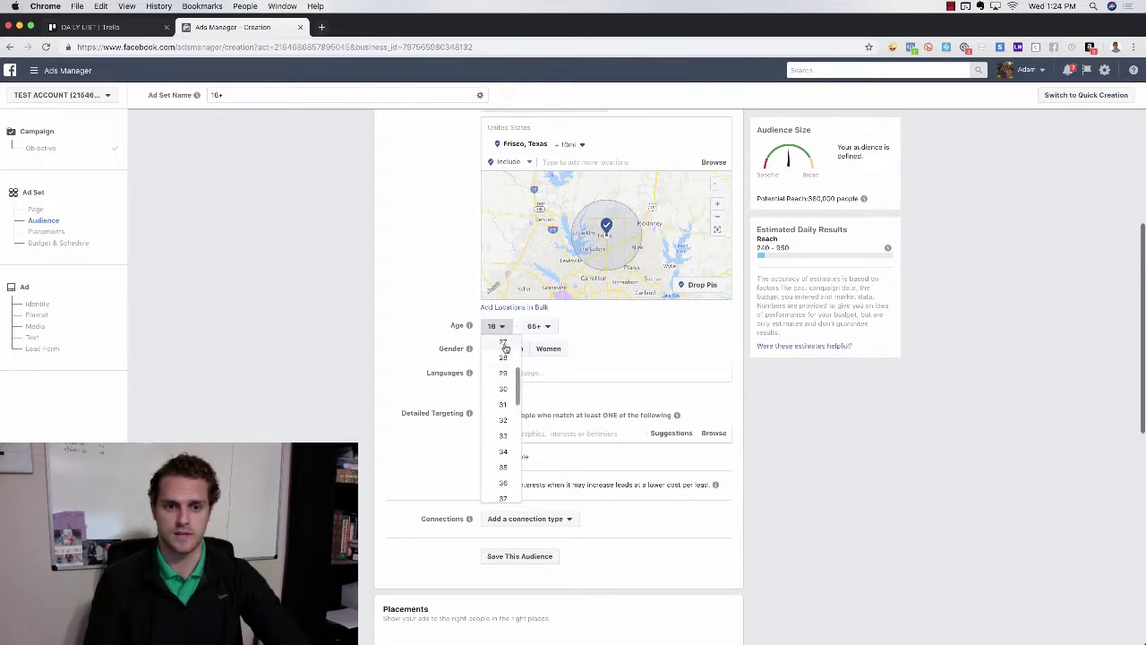
pyautogui.click(505, 345)
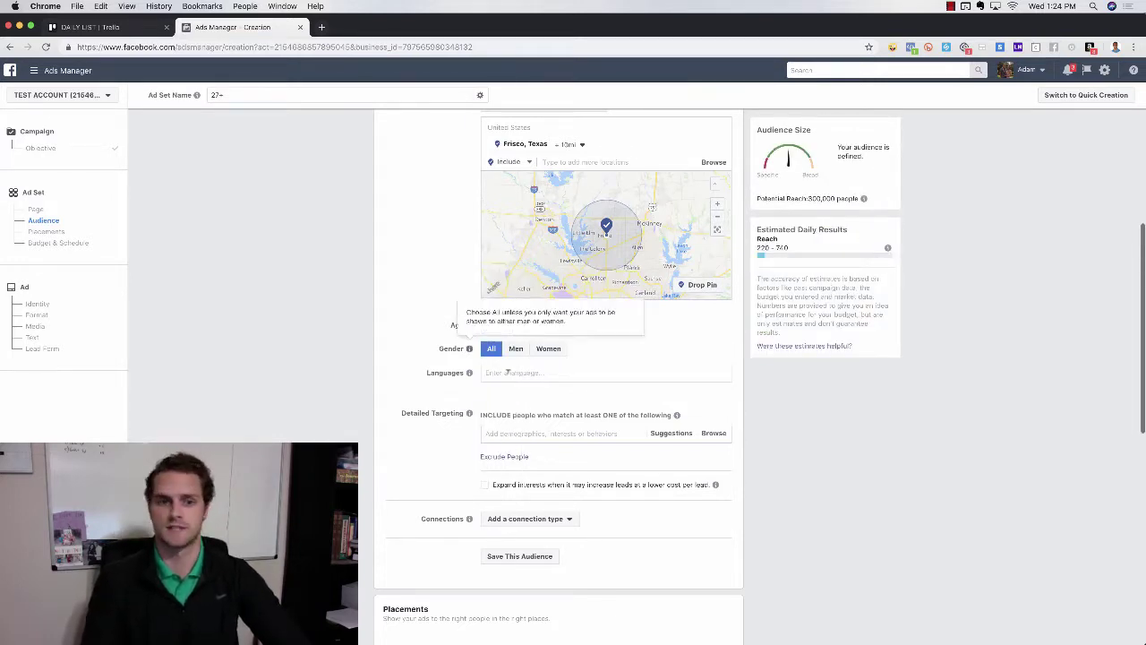
# Add English (All) as the audience's language
pyautogui.click(510, 371)
pyautogui.write('en')
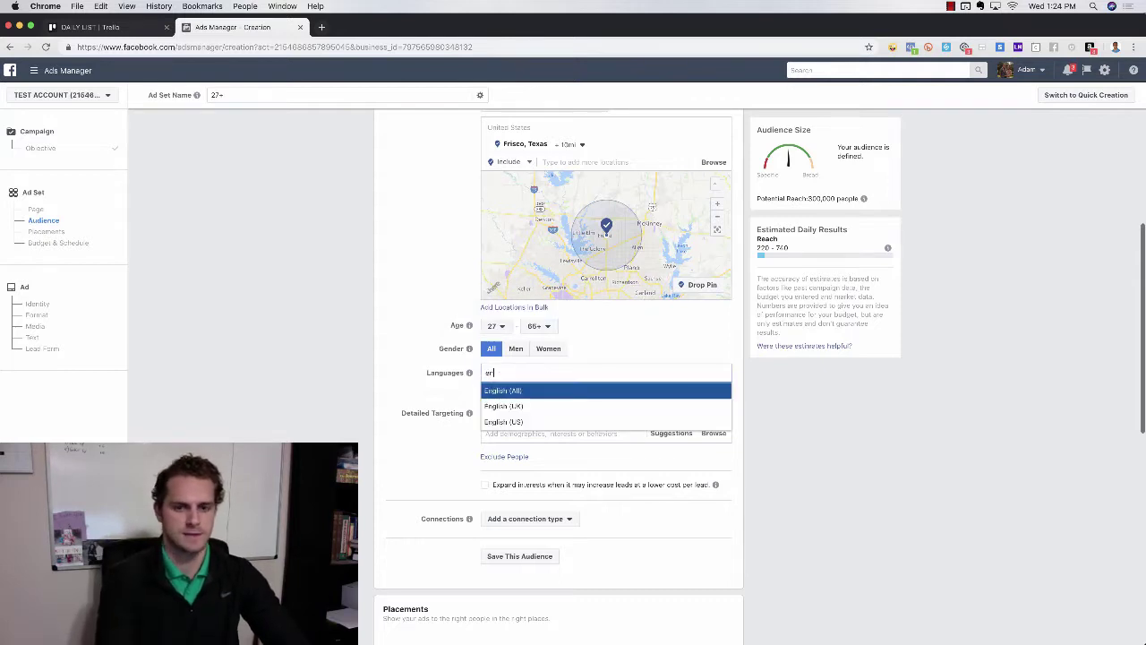
pyautogui.write('glish (All')
pyautogui.press('Return')
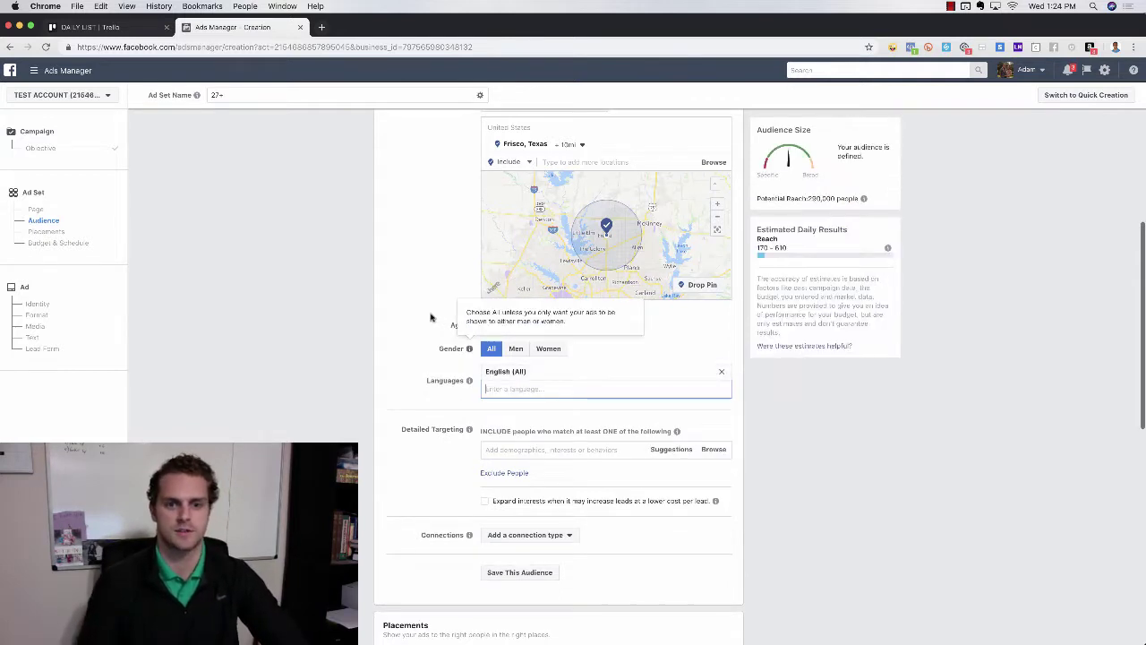
# Search the detailed targeting options for "income"
pyautogui.scroll(-3, 430, 317)
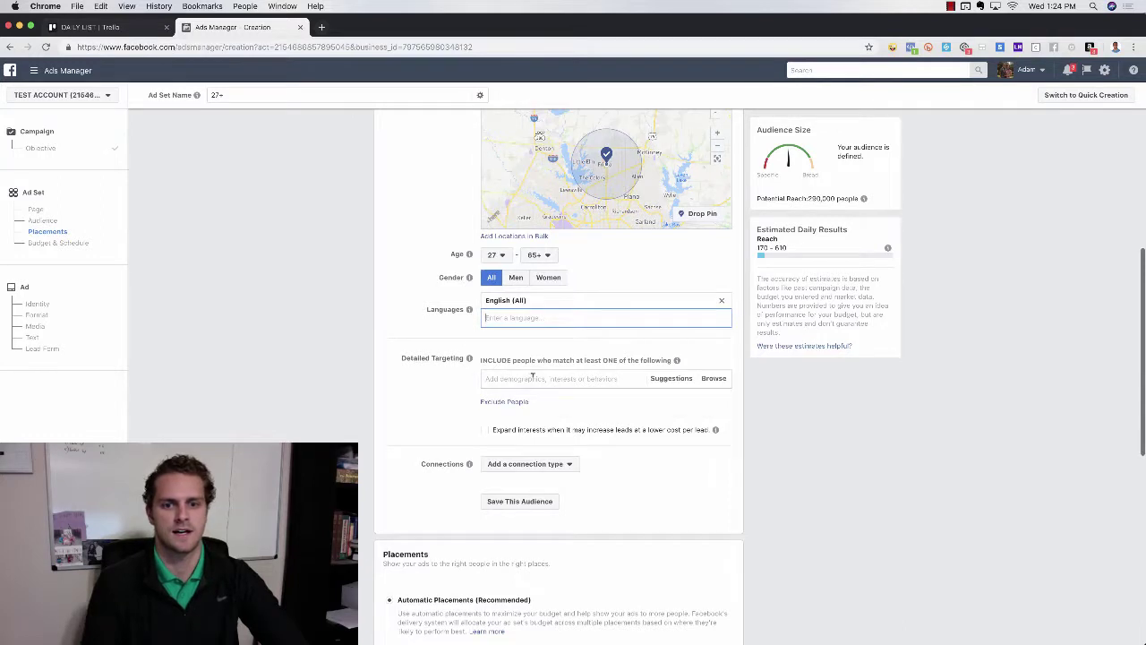
pyautogui.scroll(-1, 532, 377)
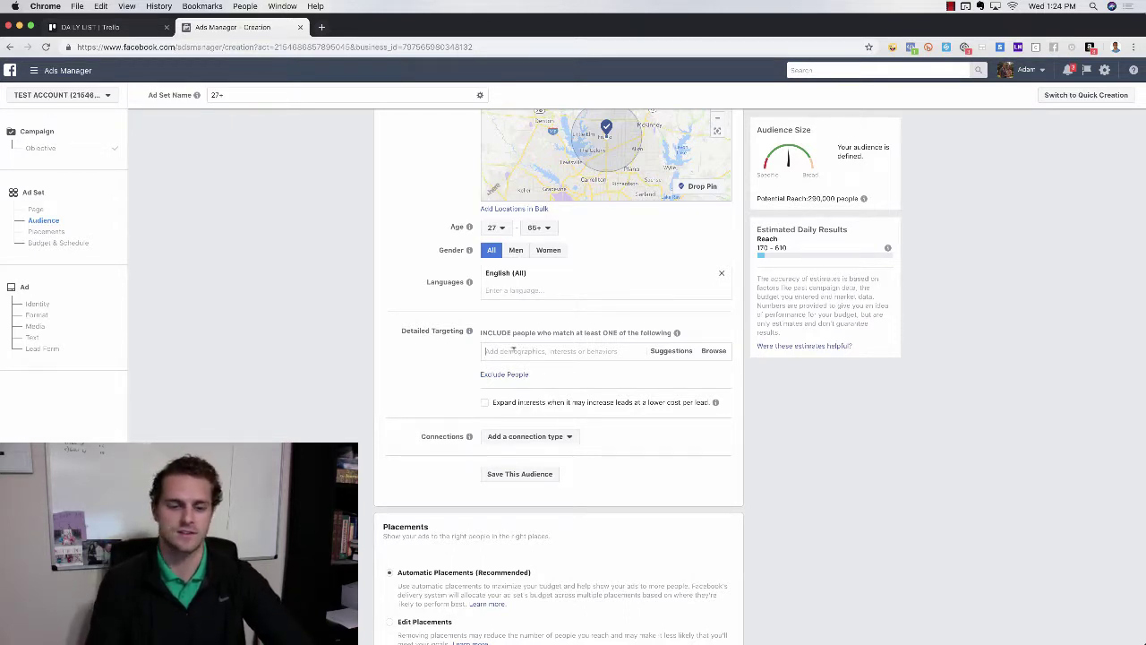
pyautogui.scroll(-2, 449, 348)
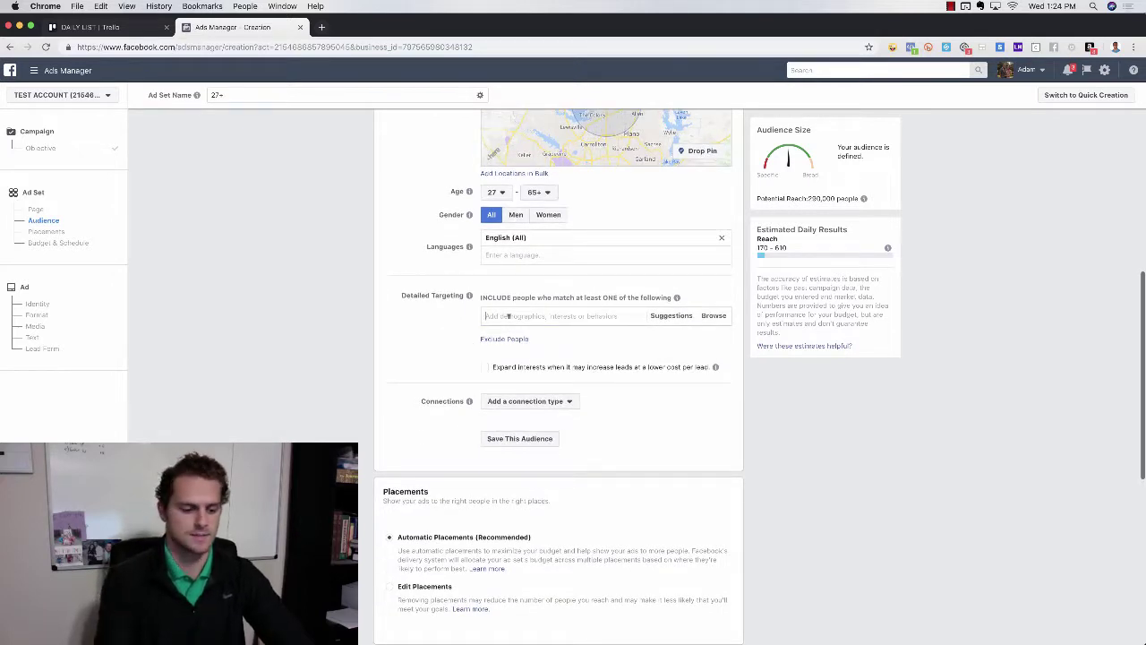
pyautogui.write('Income')
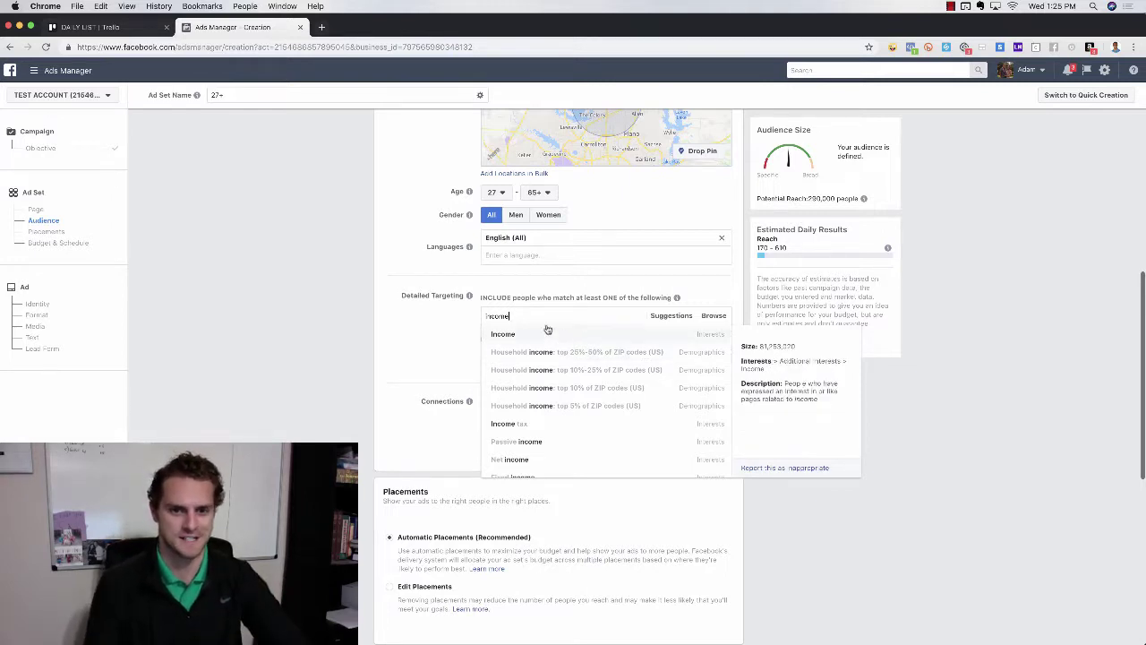
pyautogui.hotkey('ctrl', 'Up')
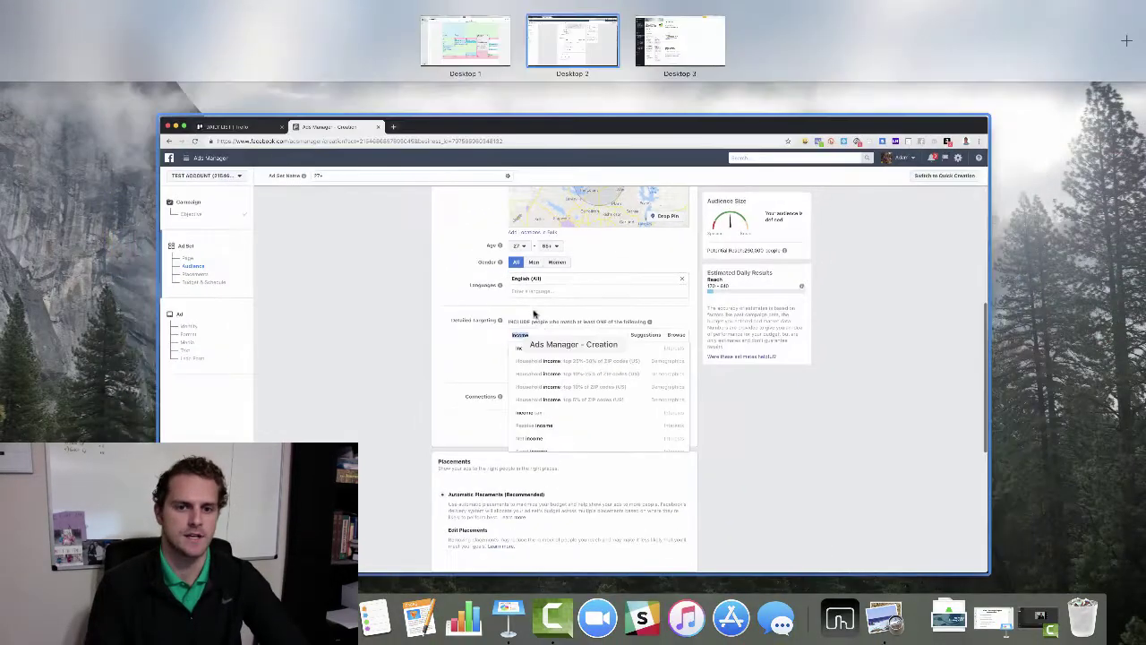
pyautogui.click(535, 314)
# Search the detailed targeting options for "married" instead, and clear the search text
pyautogui.press('BackSpace')
pyautogui.write('mer')
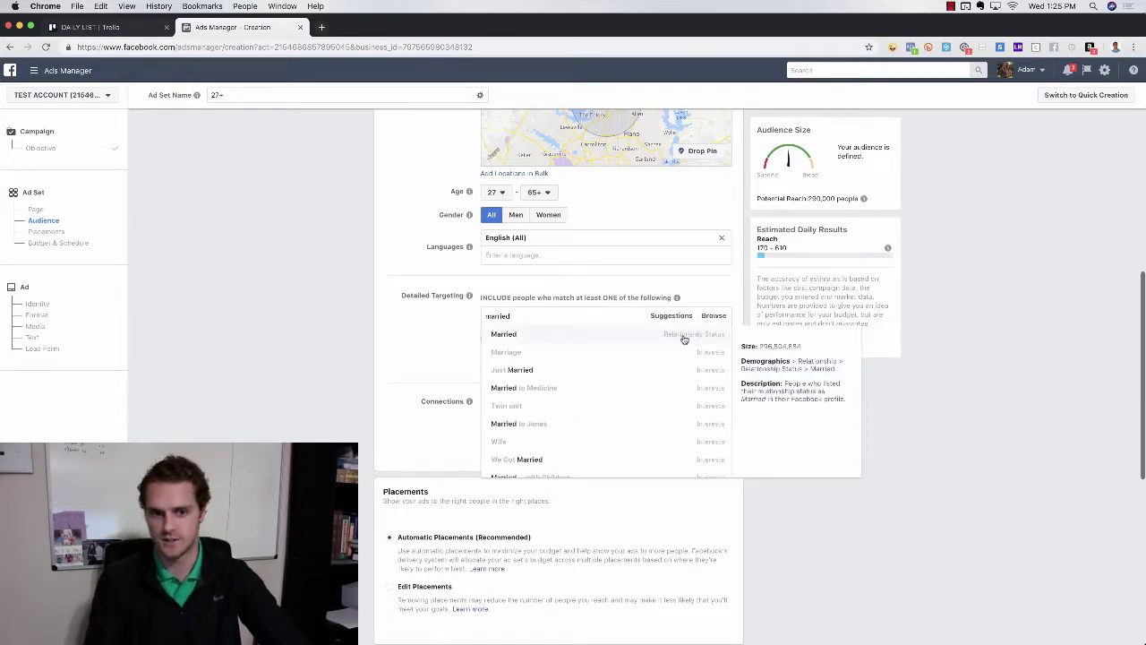
pyautogui.press('super+a')
pyautogui.press('BackSpace')
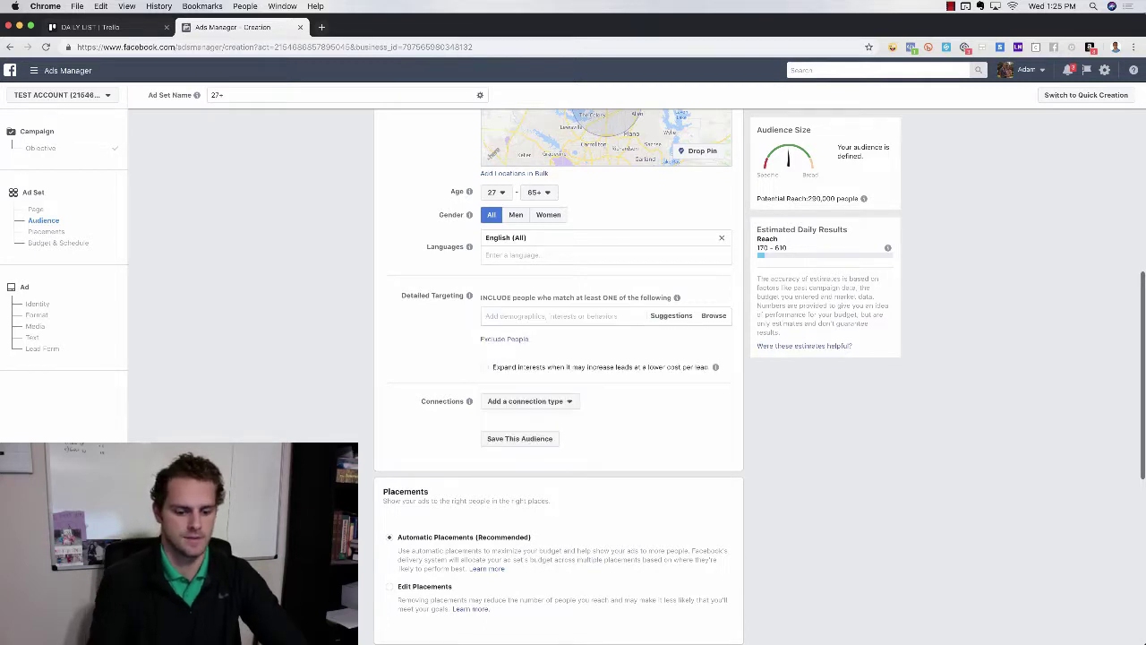
# Search detailed targeting for Zillow and add it as an interest to include
pyautogui.write('2')
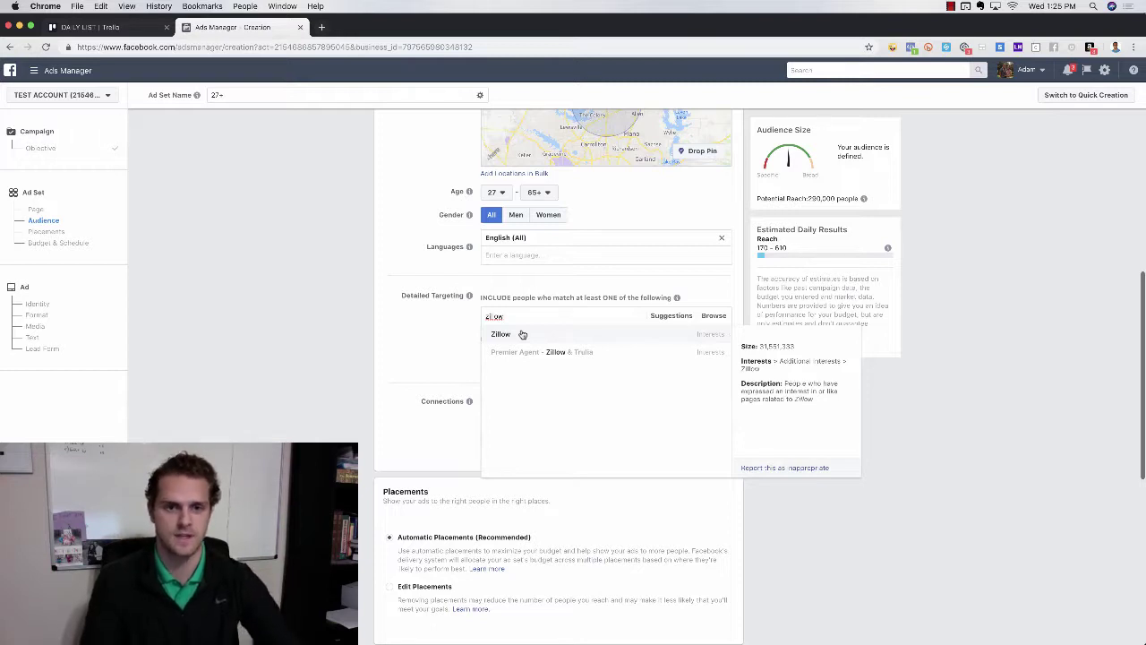
pyautogui.moveTo(506, 316); pyautogui.dragTo(456, 317)
pyautogui.press('BackSpace')
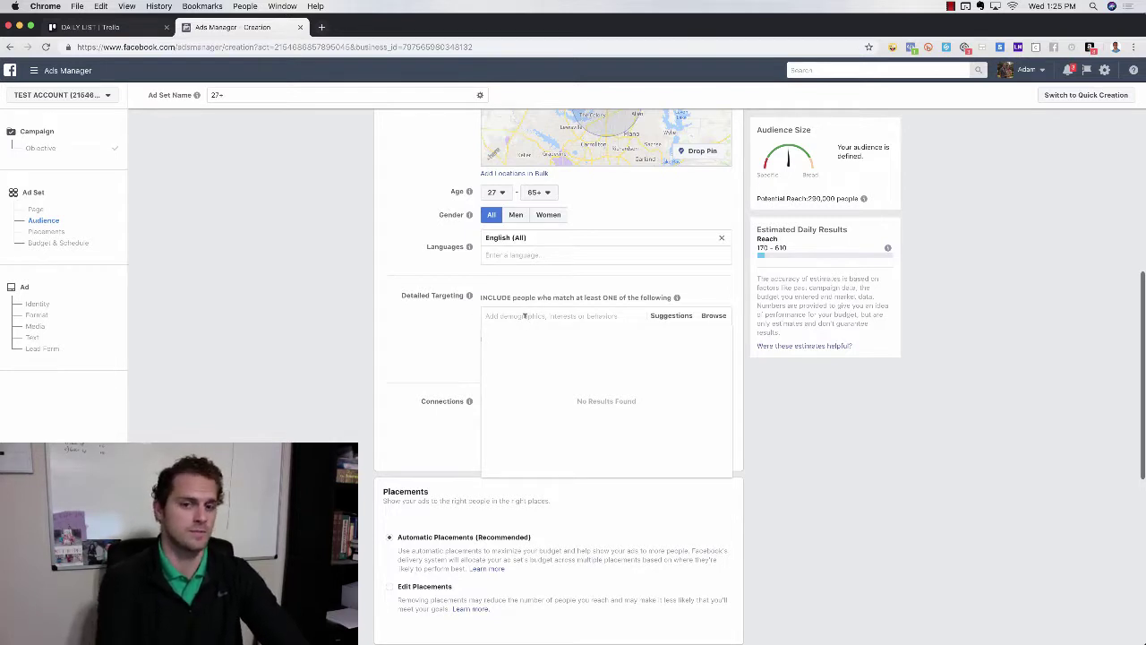
pyautogui.write('a')
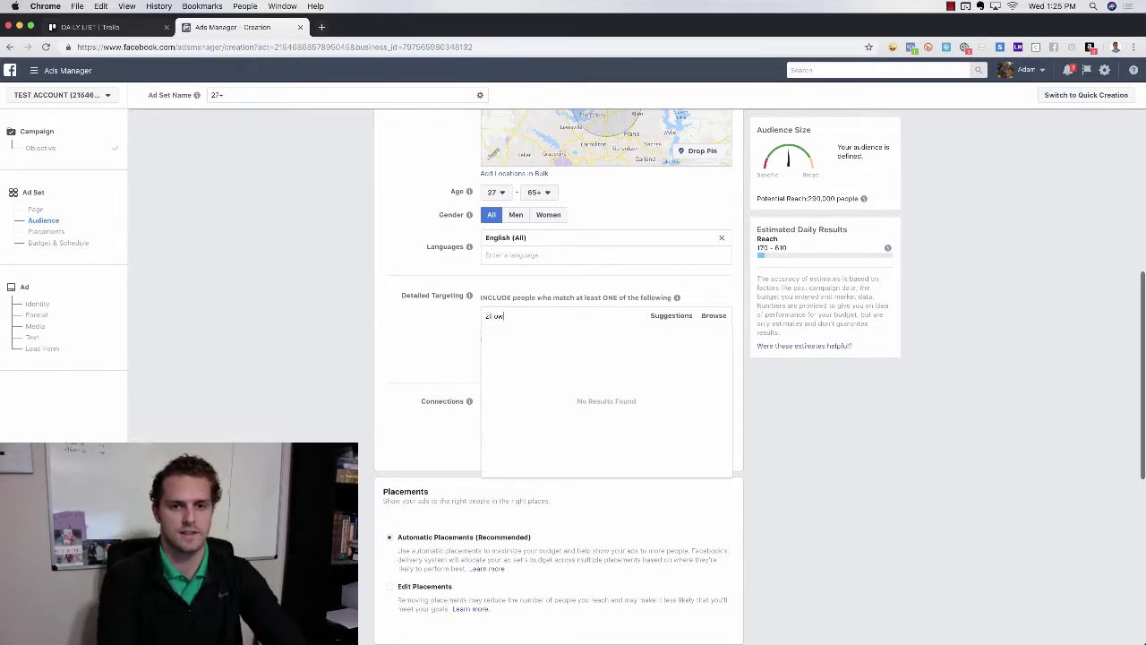
pyautogui.click(519, 335)
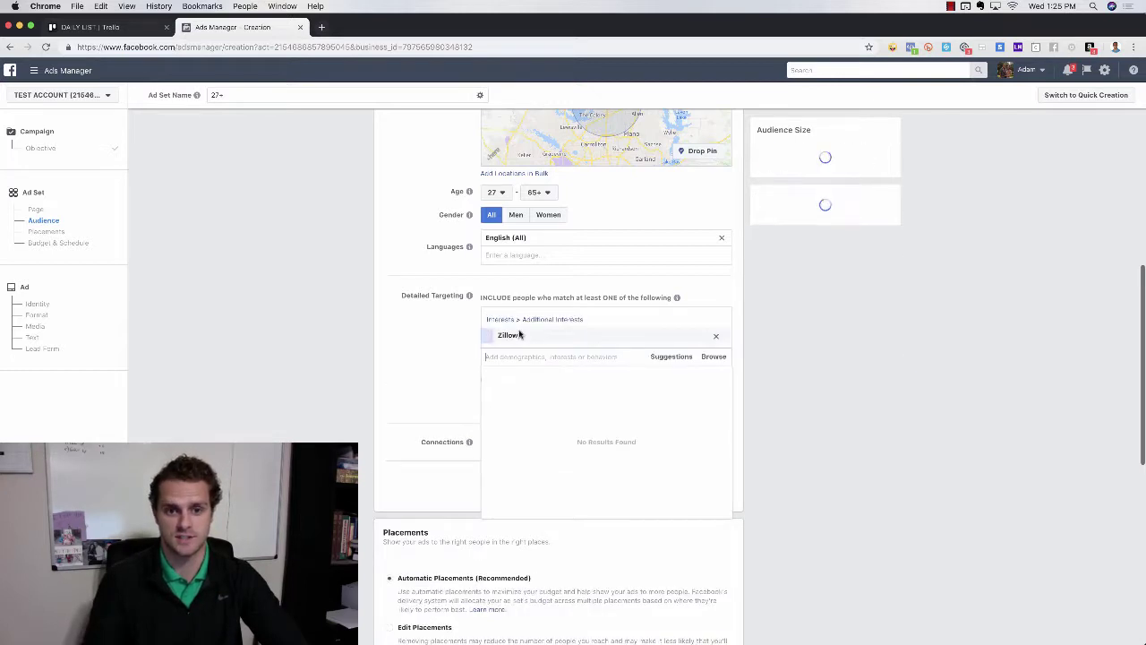
# Examine the suggested interests related to Zillow in detailed targeting
pyautogui.click(672, 357)
pyautogui.moveTo(518, 338)
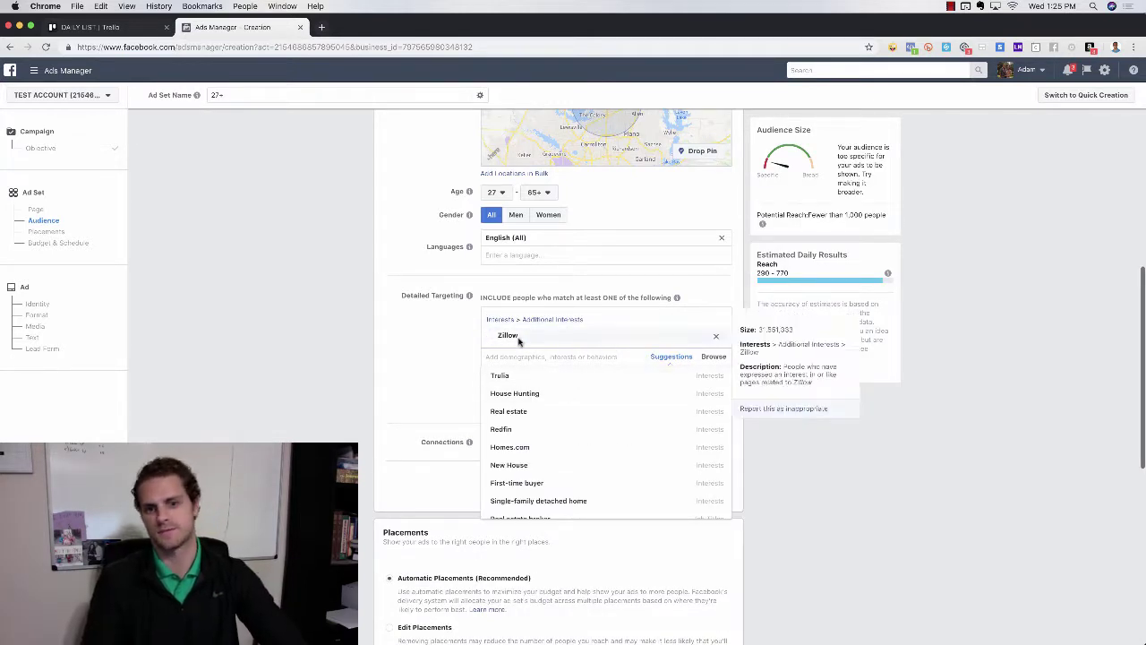
pyautogui.moveTo(524, 376)
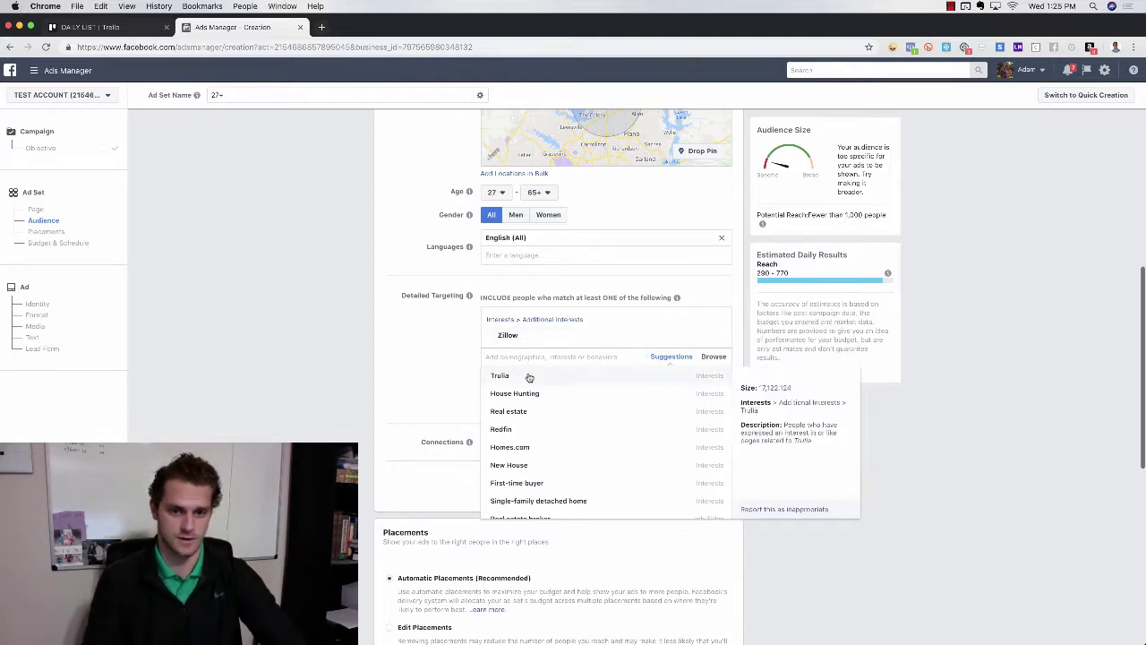
pyautogui.moveTo(554, 414)
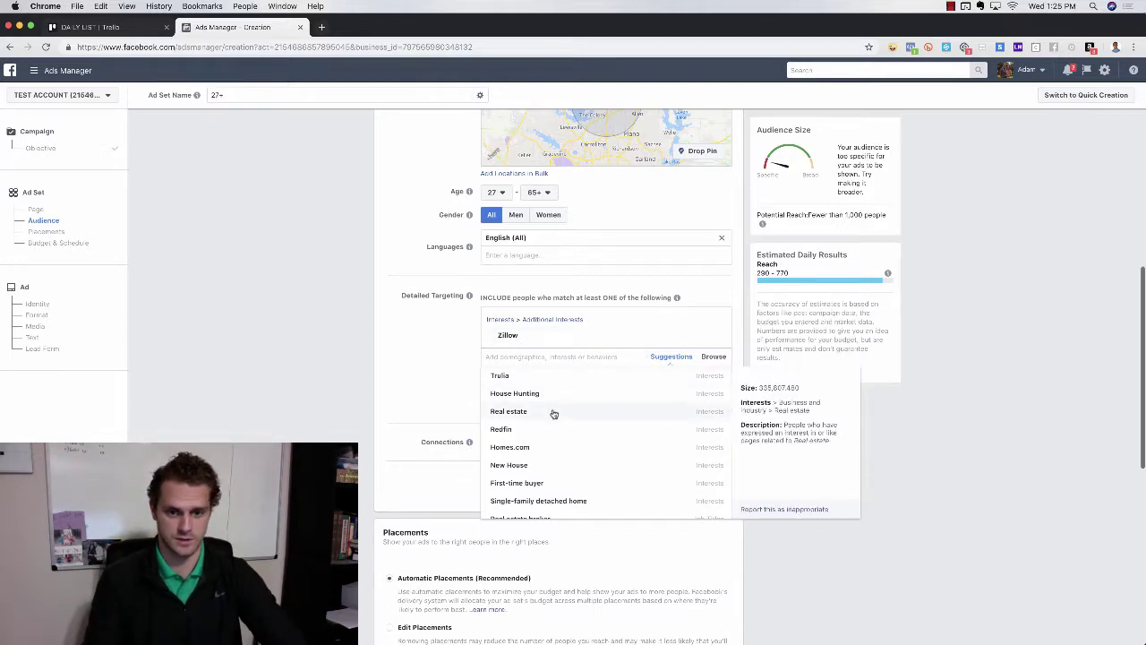
# Browse the detailed targeting categories, including Demographics, and remove the Zillow interest
pyautogui.click(715, 357)
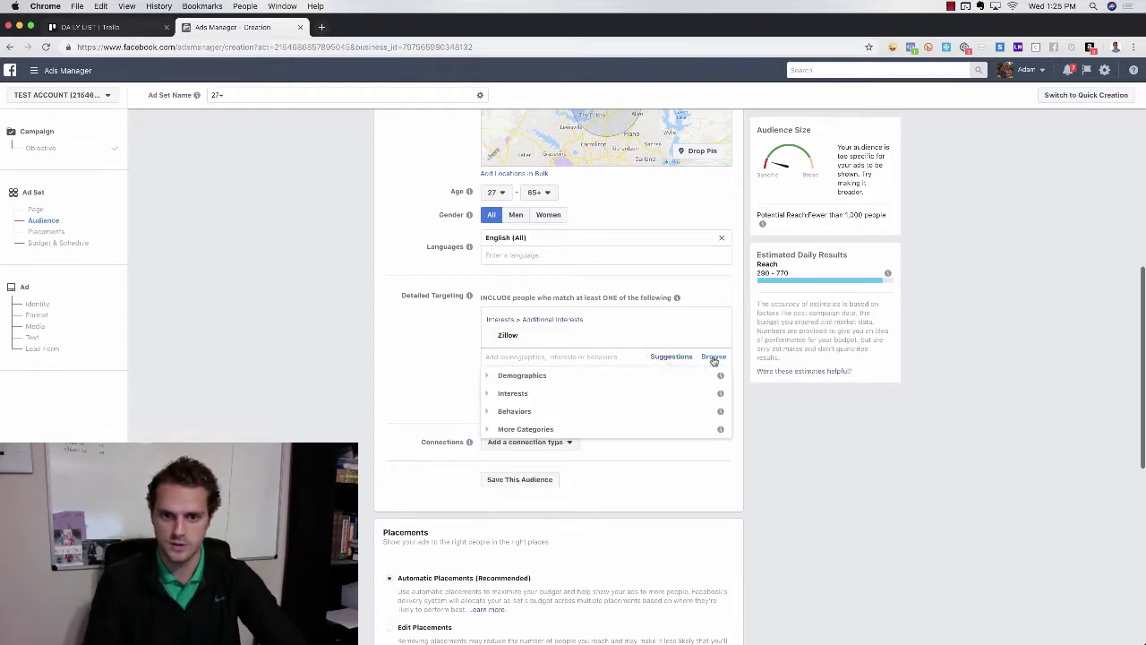
pyautogui.click(503, 377)
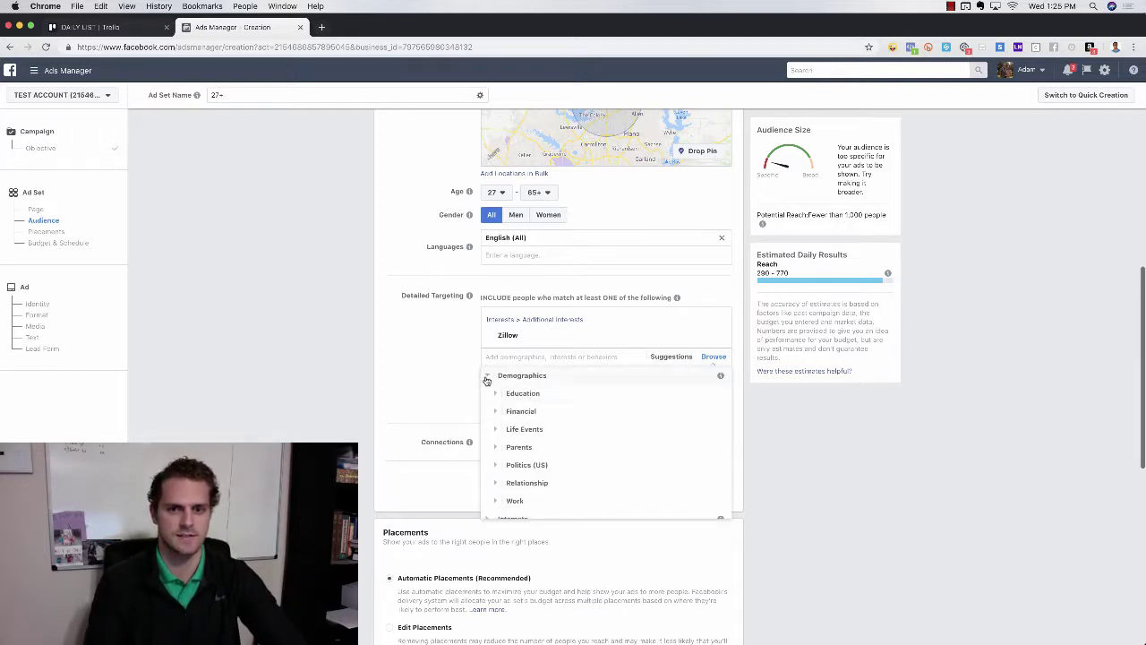
pyautogui.click(488, 377)
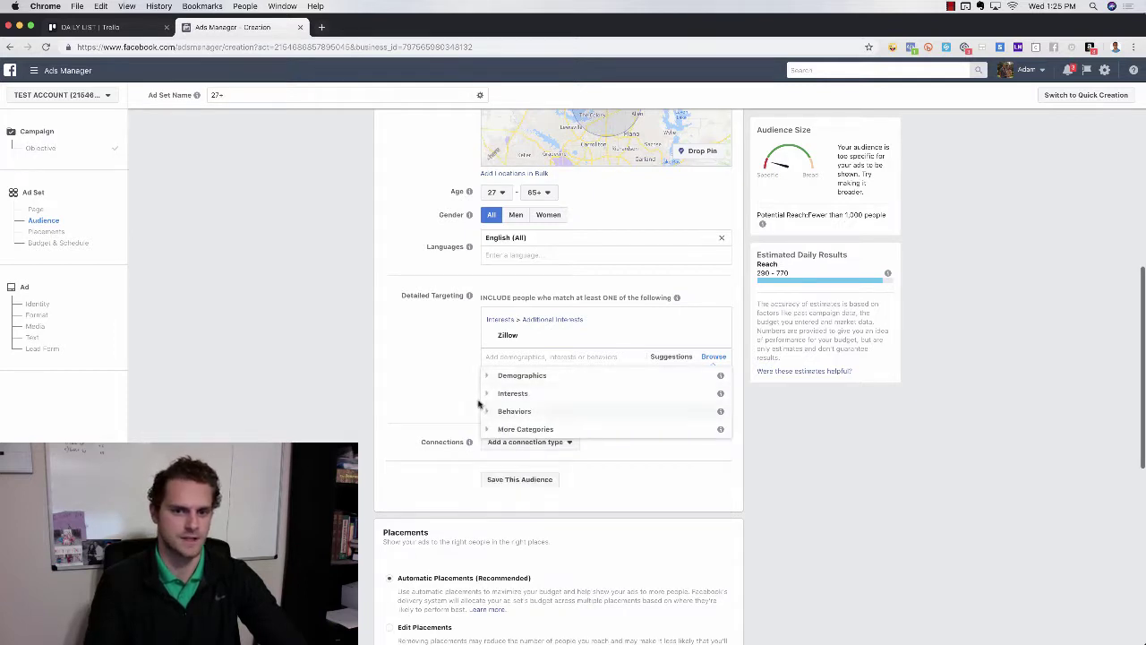
pyautogui.click(438, 358)
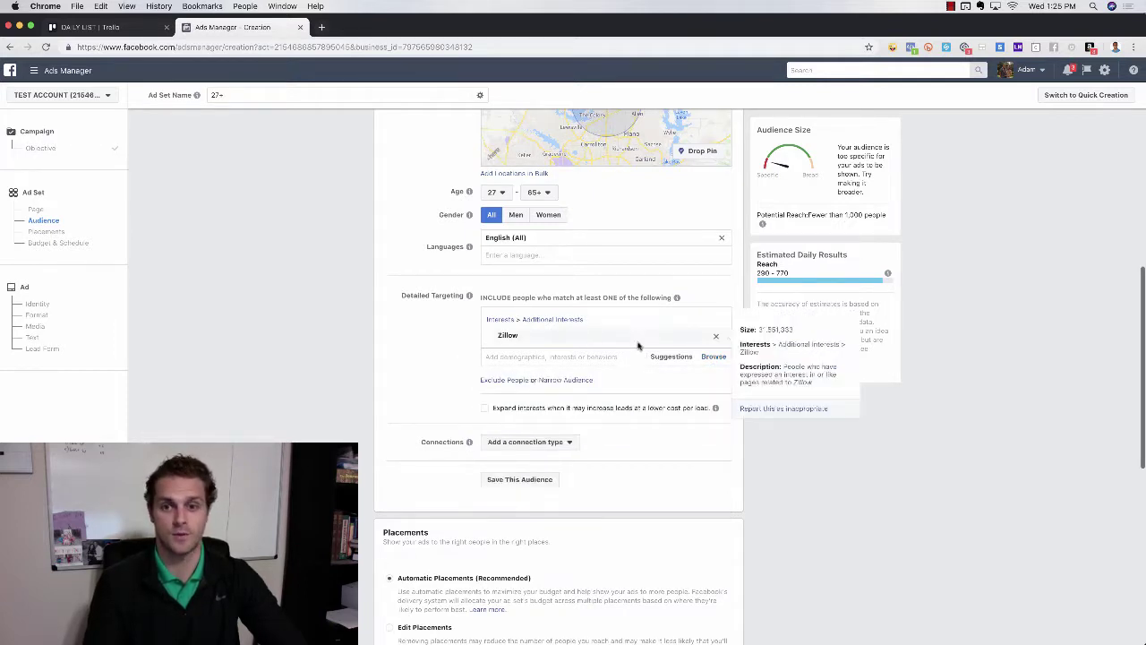
pyautogui.click(717, 324)
# Switch the ad set to Edit Placements, and deselect Facebook Instant Articles and all Instagram placements
pyautogui.scroll(-2, 443, 344)
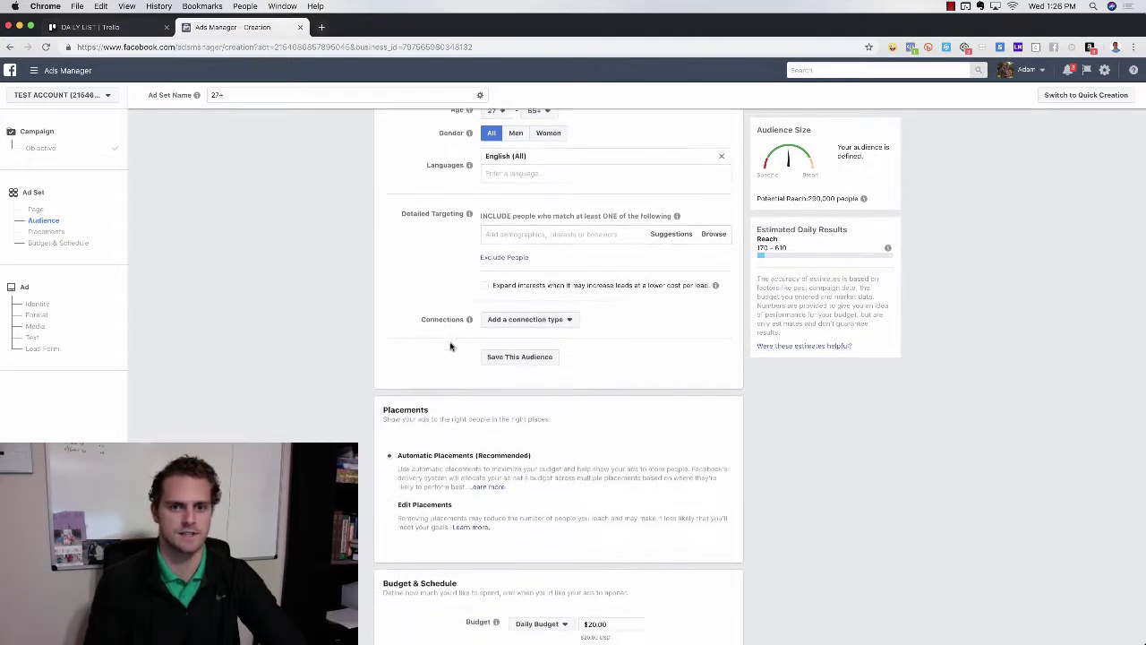
pyautogui.scroll(-5, 451, 346)
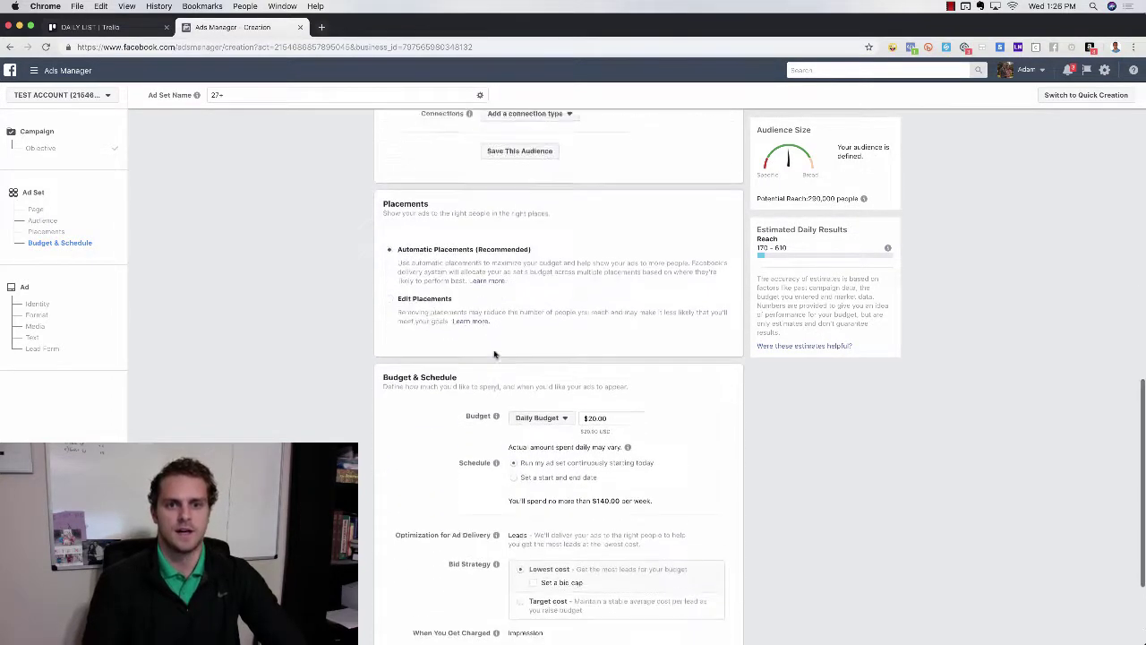
pyautogui.scroll(-1, 493, 355)
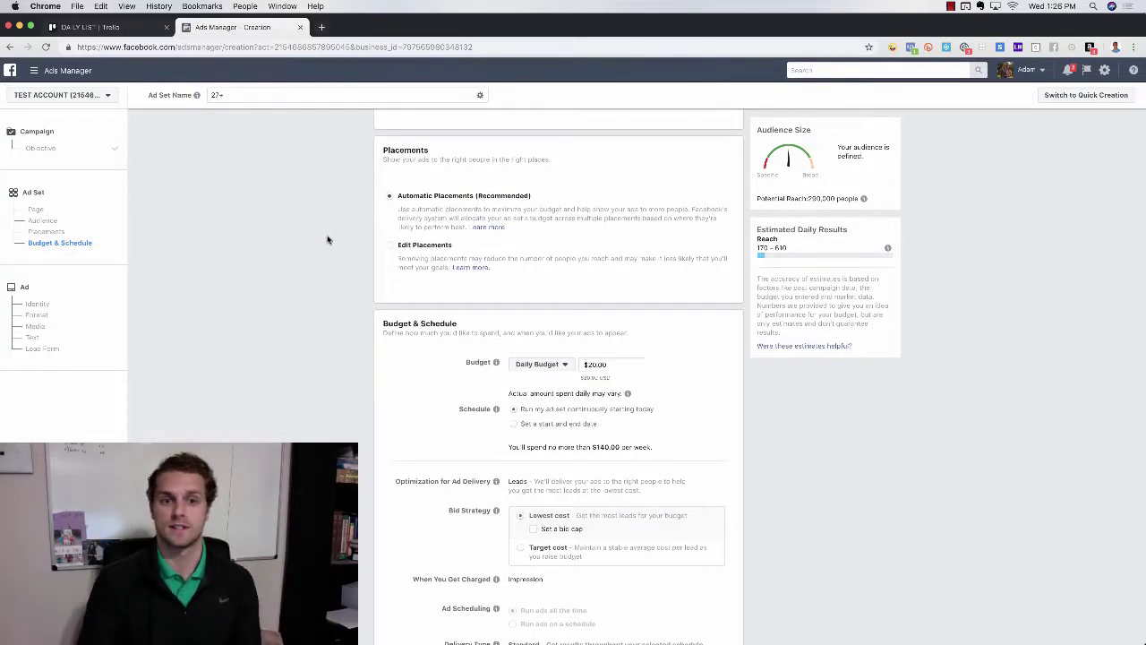
pyautogui.click(390, 247)
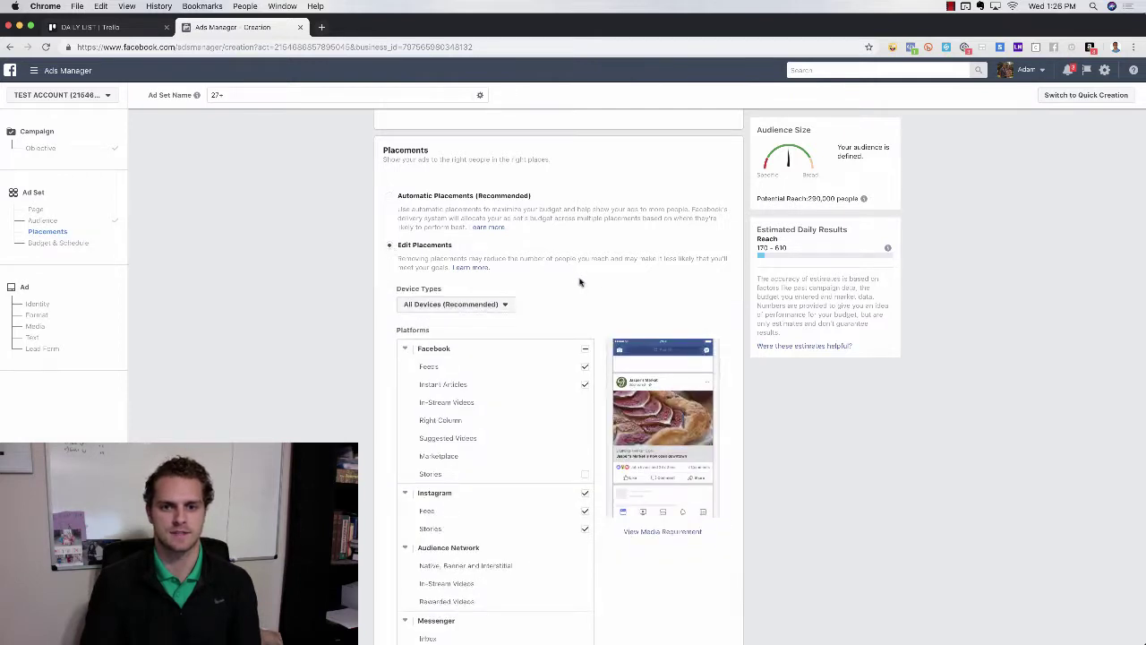
pyautogui.scroll(-3, 589, 286)
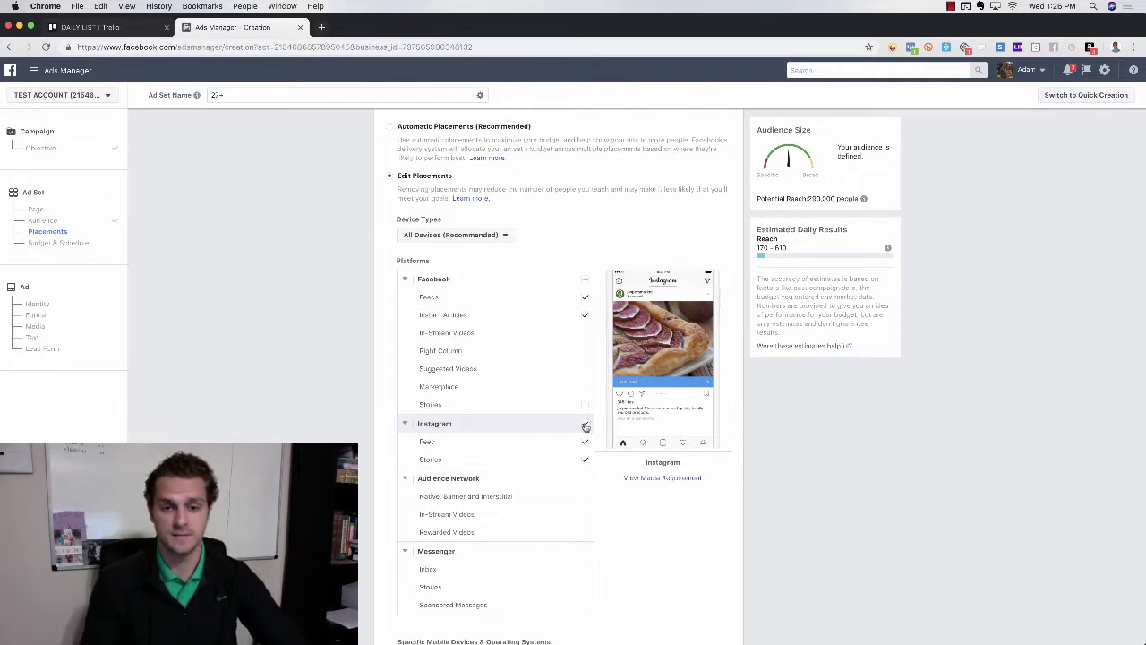
pyautogui.click(586, 319)
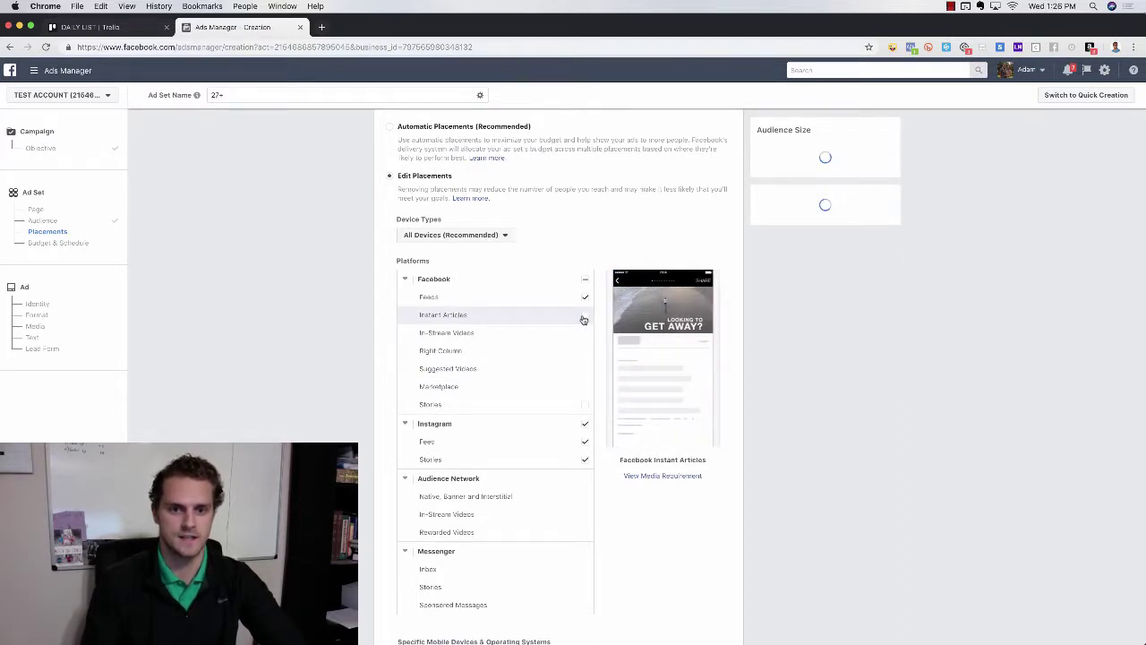
pyautogui.click(587, 427)
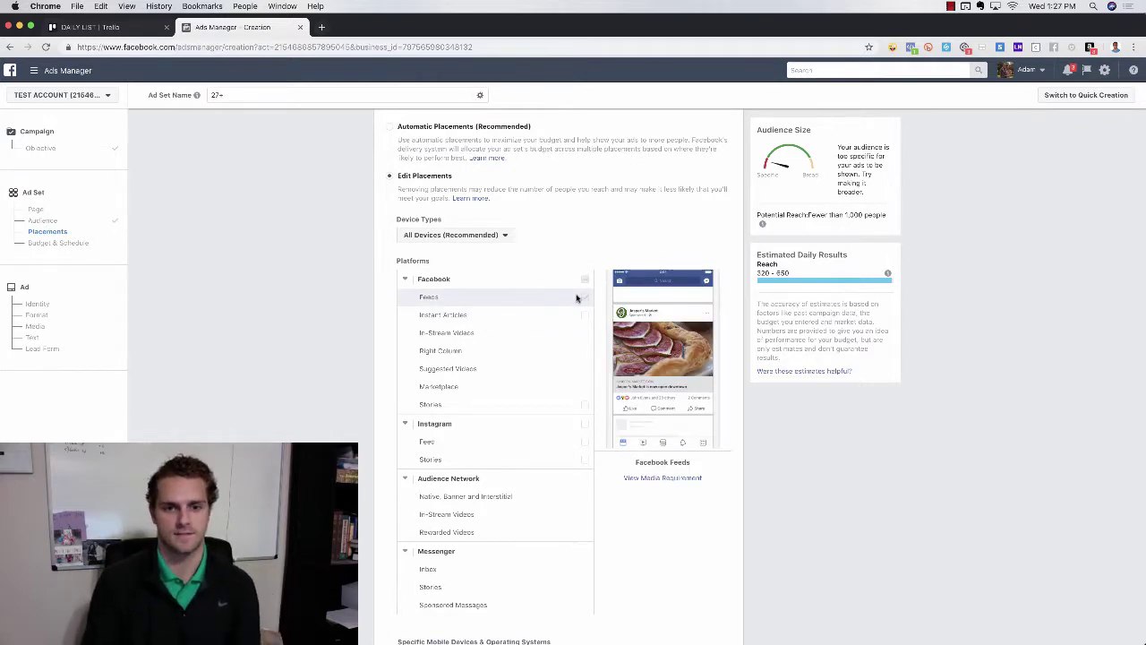
# Set the ad set's daily budget to $10.00
pyautogui.scroll(-4, 599, 376)
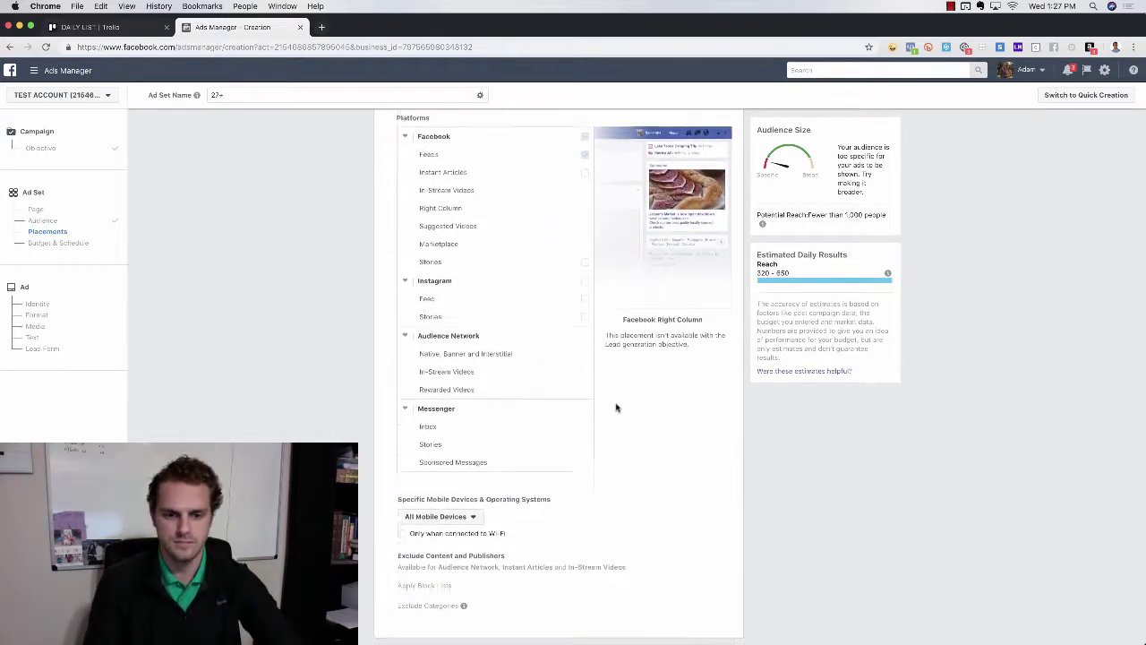
pyautogui.scroll(-7, 627, 412)
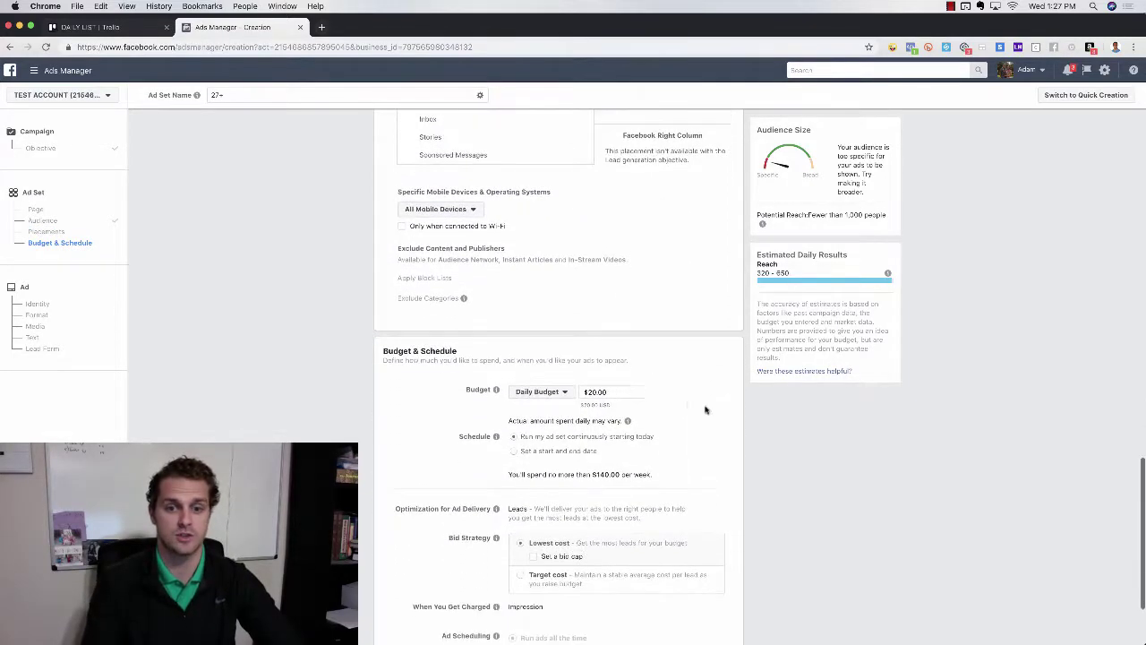
pyautogui.click(593, 387)
pyautogui.press('BackSpace')
pyautogui.write('1')
pyautogui.click(708, 387)
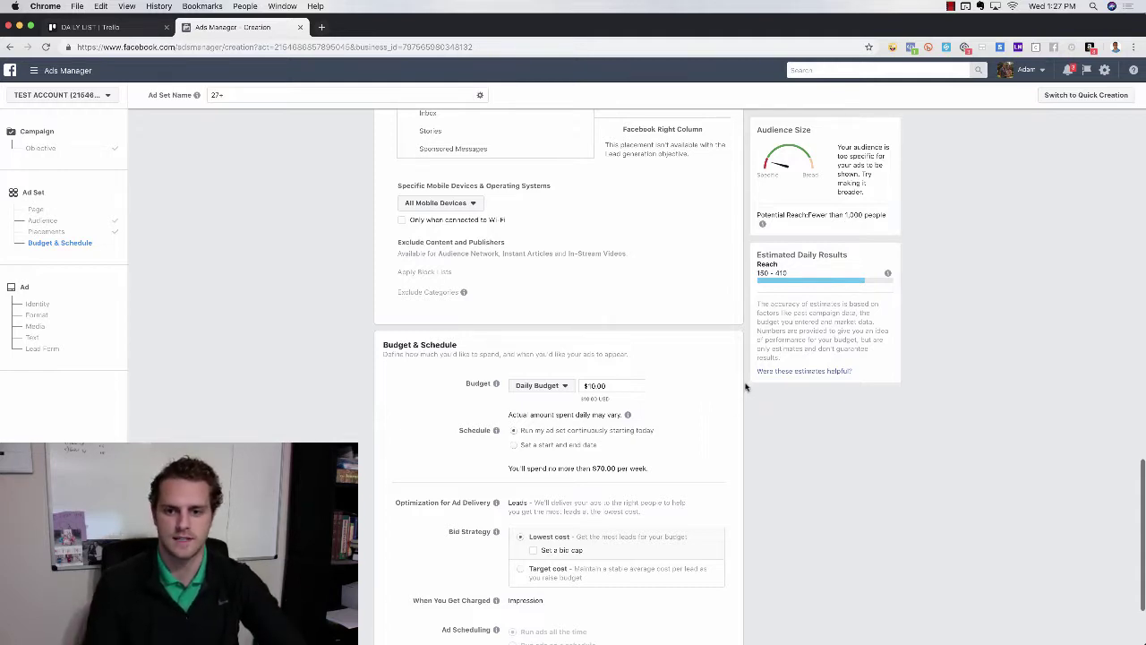
# Switch the ad set to a lifetime budget of $500.00
pyautogui.click(561, 387)
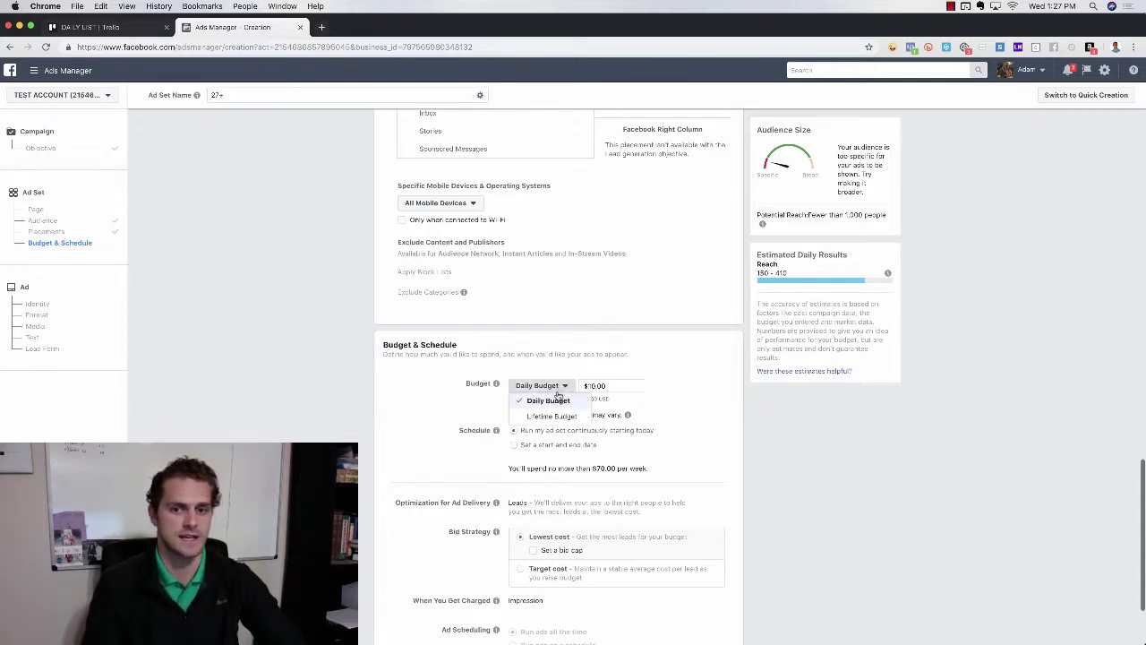
pyautogui.click(571, 417)
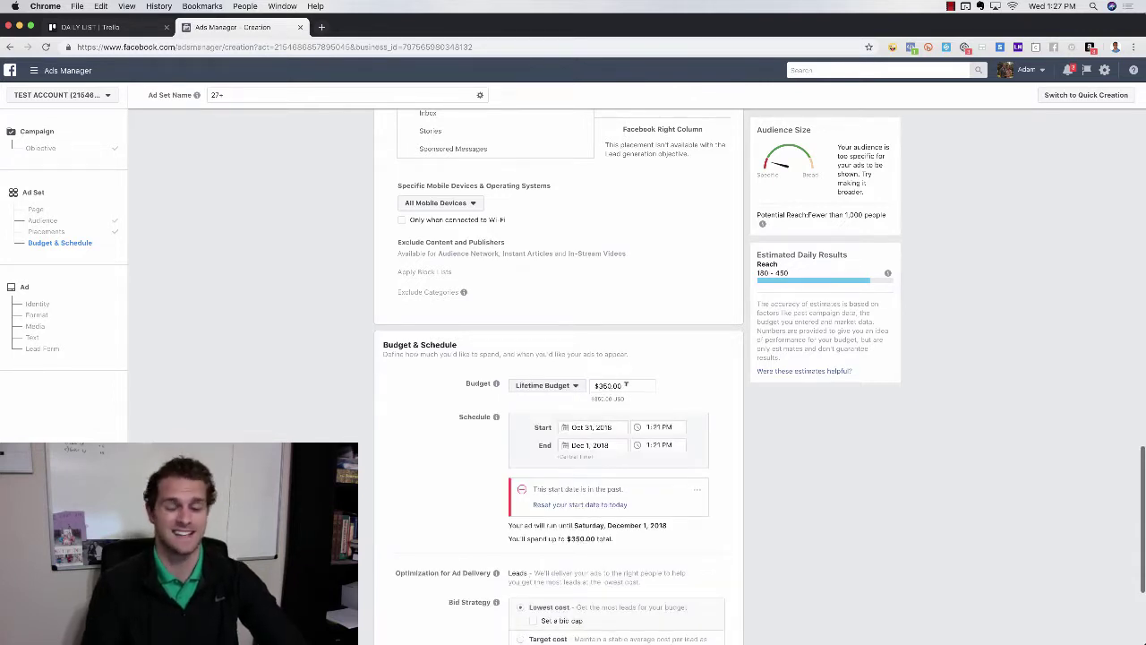
pyautogui.click(606, 385)
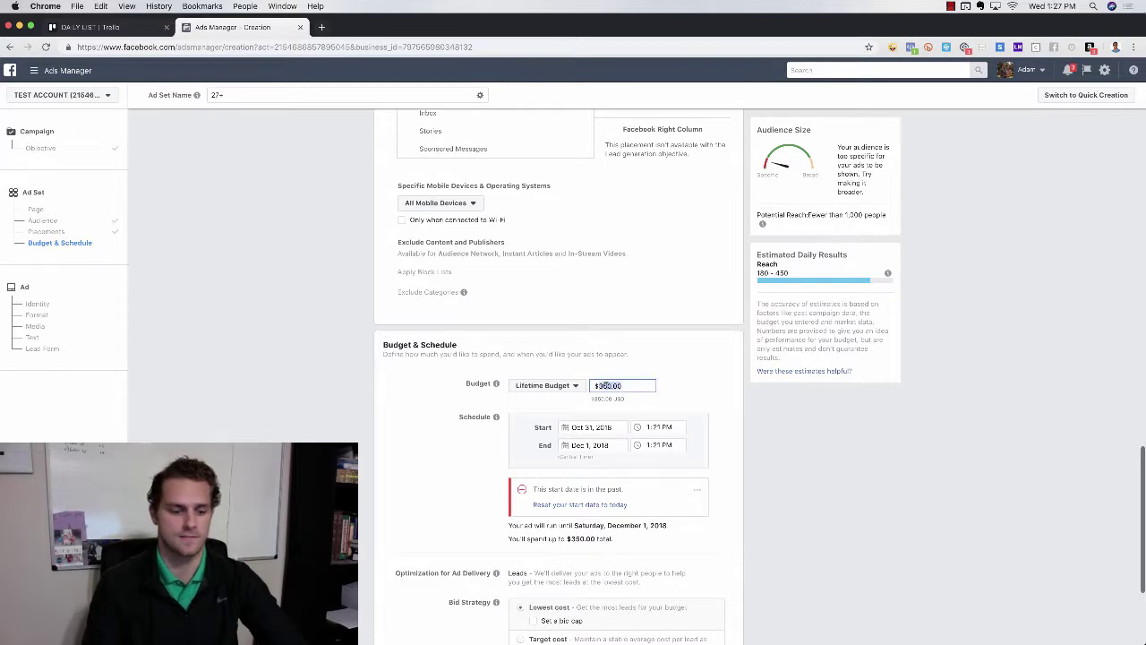
pyautogui.write('300')
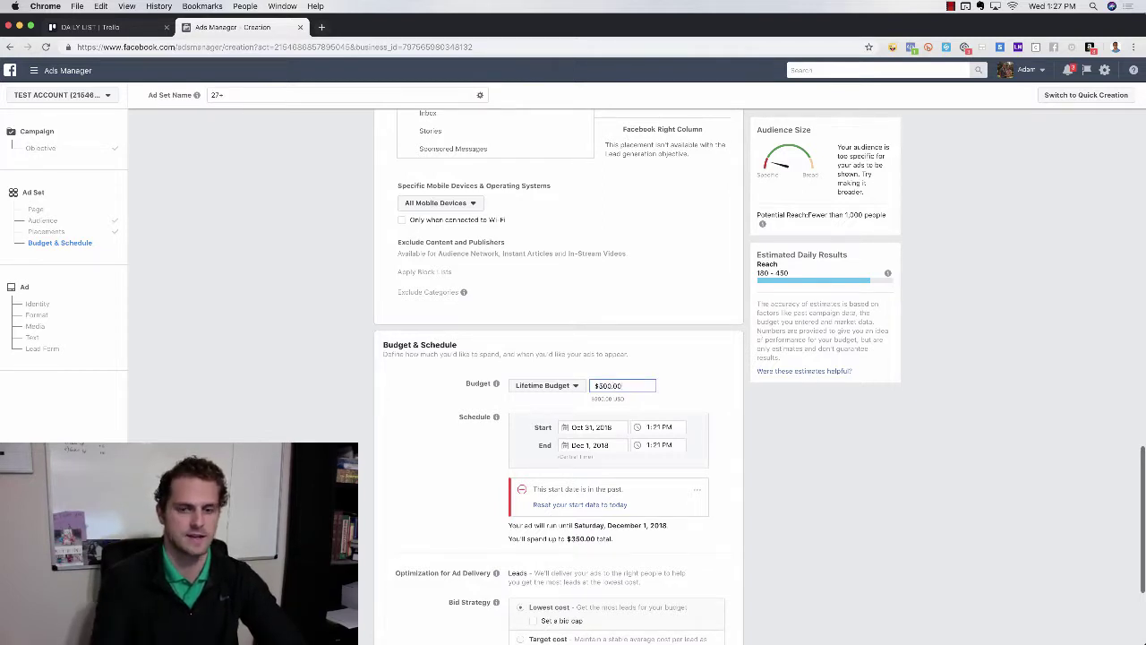
pyautogui.click(753, 407)
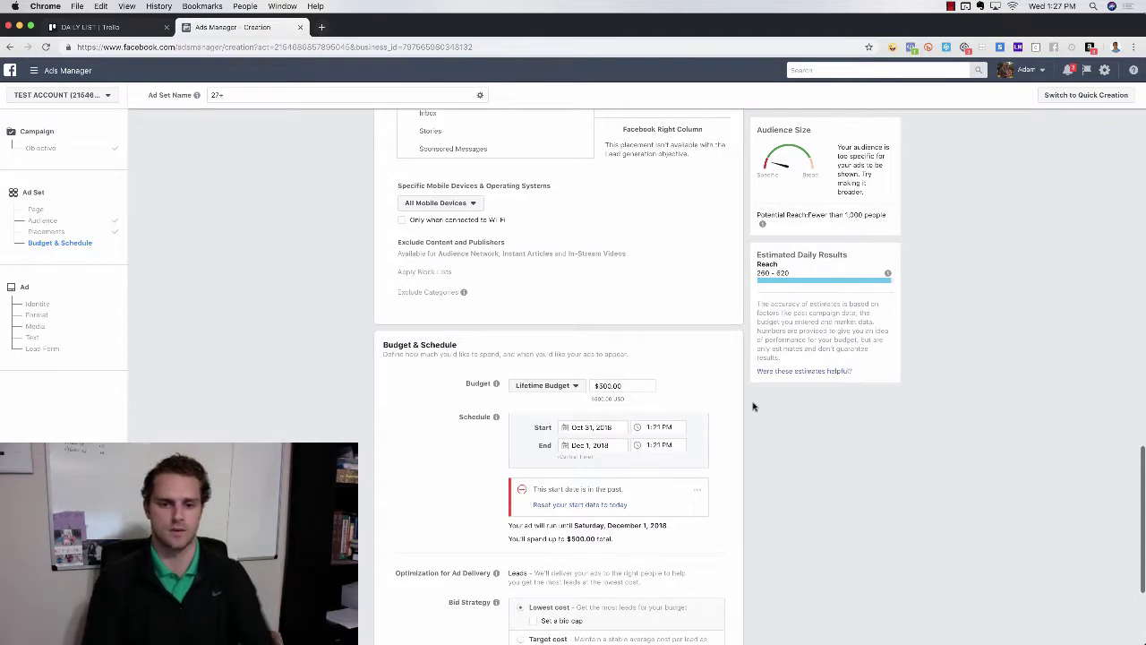
# Return the ad set to a daily budget of $10.00 and continue to the ad setup
pyautogui.click(554, 387)
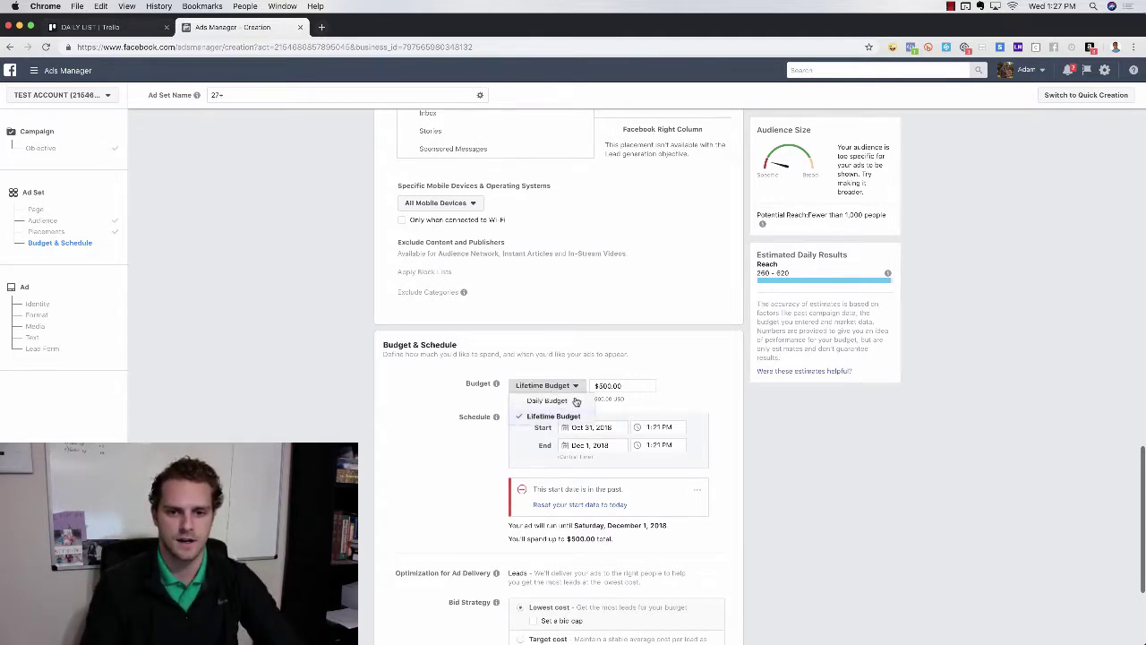
pyautogui.click(587, 400)
pyautogui.doubleClick(591, 385)
pyautogui.write('10')
pyautogui.click(768, 441)
pyautogui.scroll(-5, 770, 481)
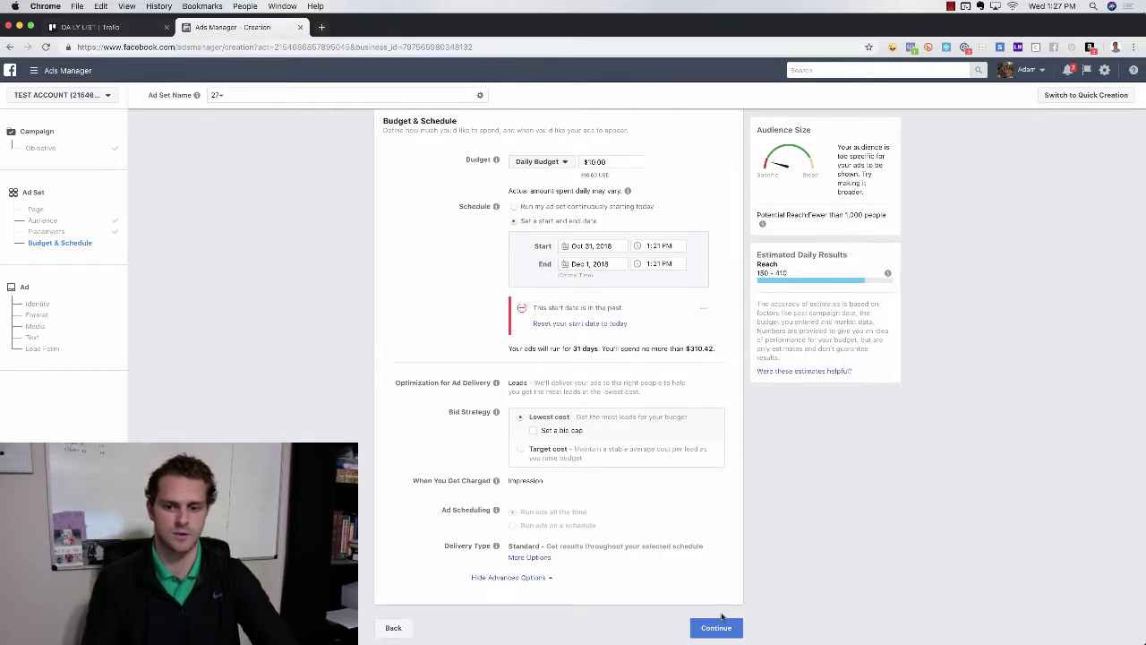
pyautogui.click(721, 621)
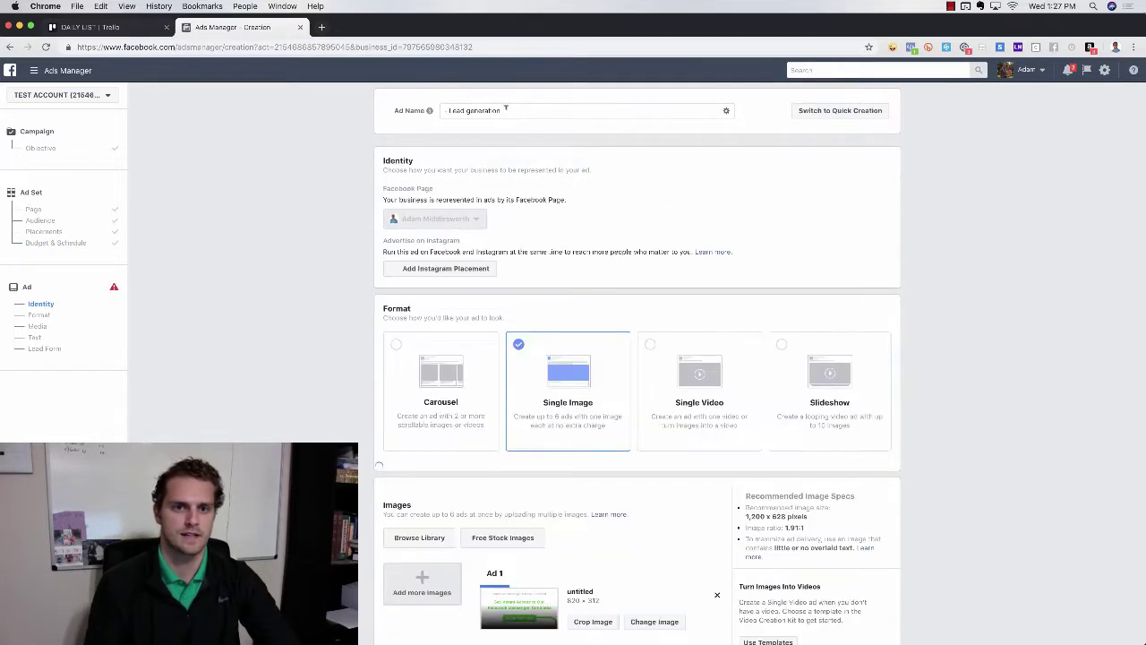
# Rename the ad "Lead Form Example - real estate copy 1 pic 1"
pyautogui.hotkey('ctrl', 'Up')
pyautogui.click(520, 128)
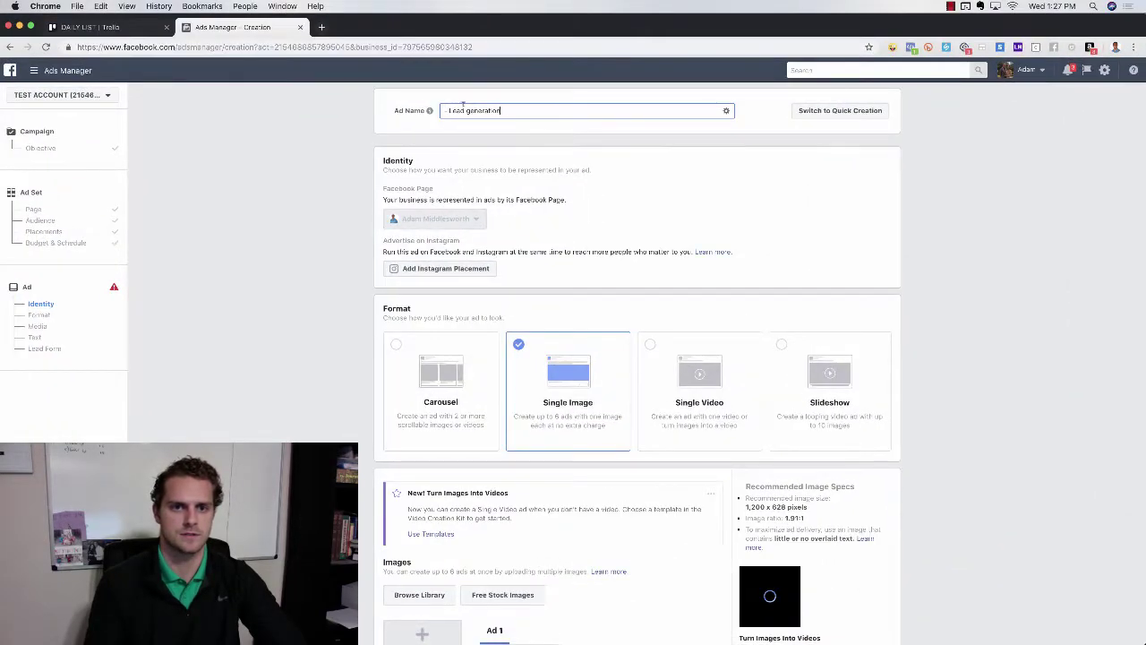
pyautogui.moveTo(429, 110)
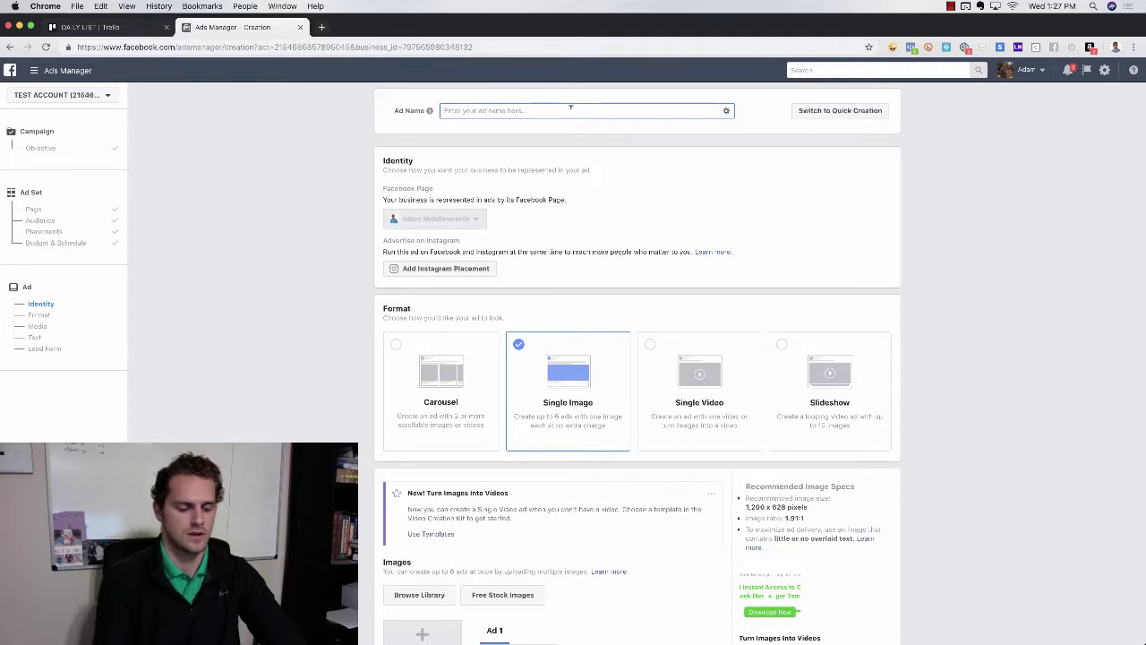
pyautogui.write('Lea')
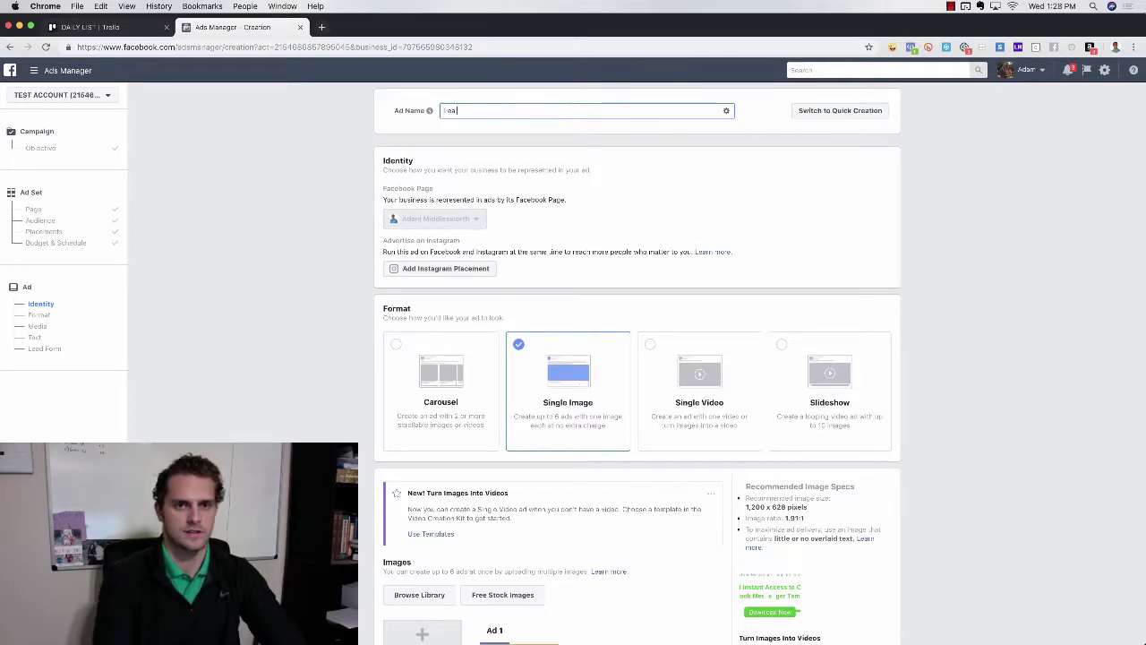
pyautogui.write('d Form Examp')
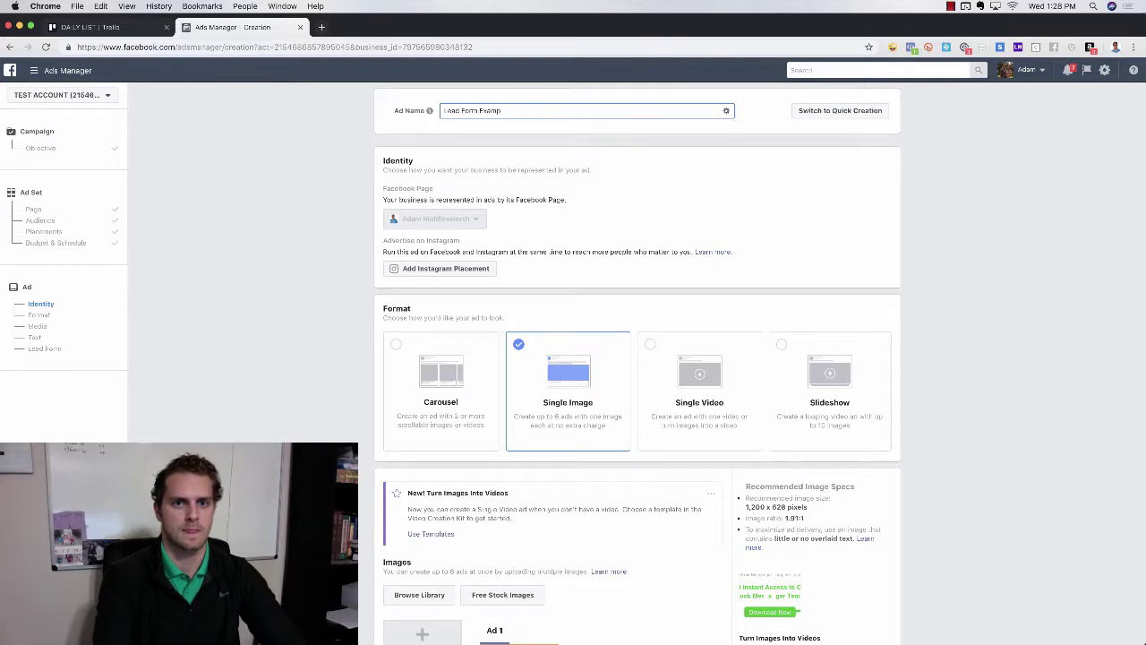
pyautogui.write('le')
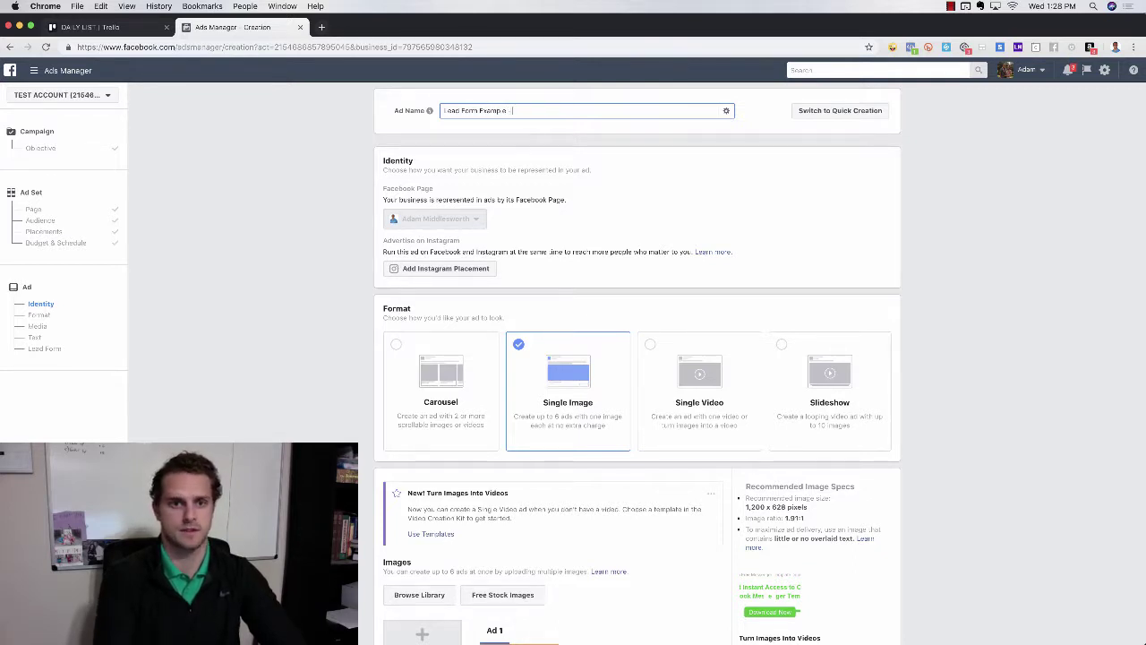
pyautogui.press('BackSpace')
pyautogui.press('BackSpace')
pyautogui.write('ate copy 1 pic 1')
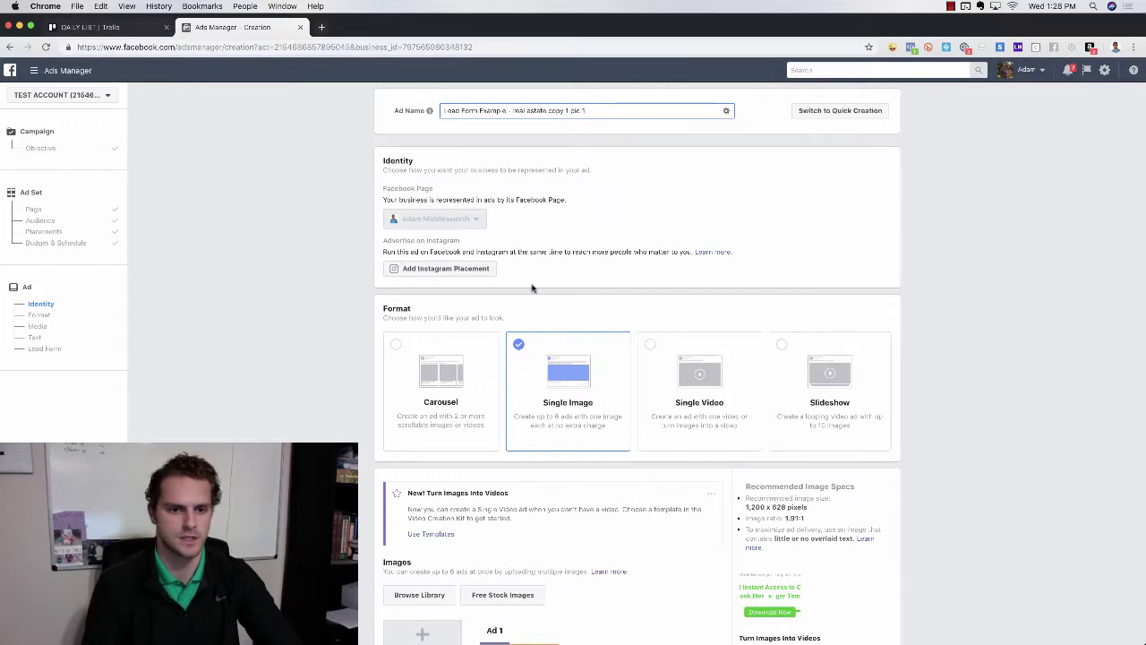
# Replace the ad's existing image with a free stock photo of a gray house and front lawn, searching for "house"
pyautogui.scroll(-5, 340, 346)
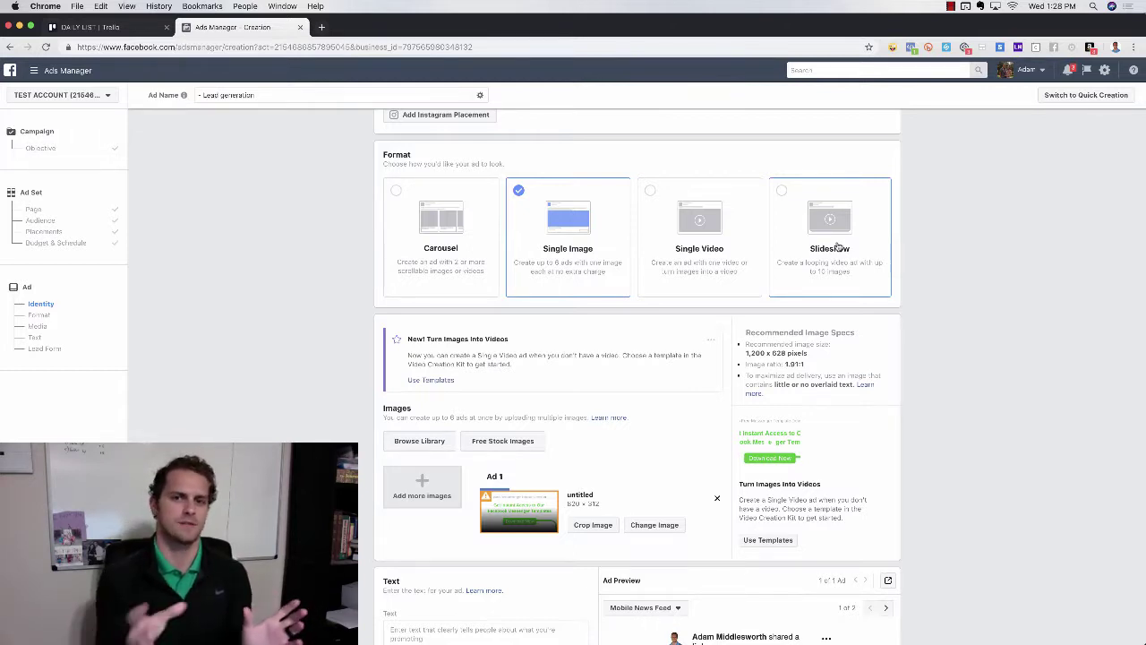
pyautogui.click(717, 498)
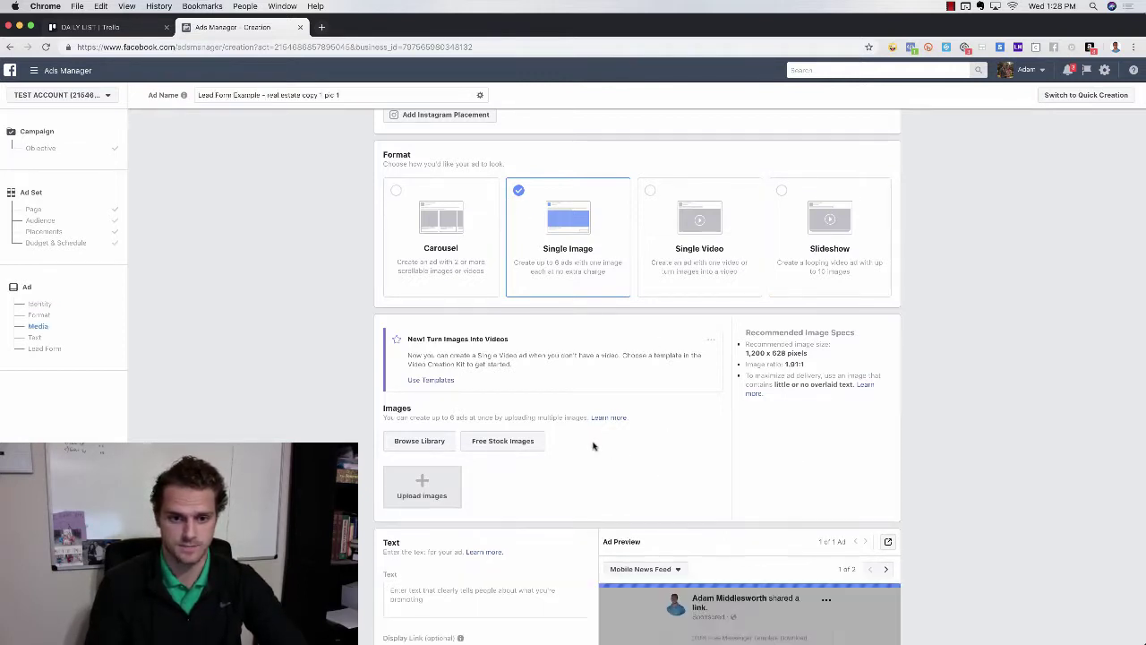
pyautogui.click(490, 442)
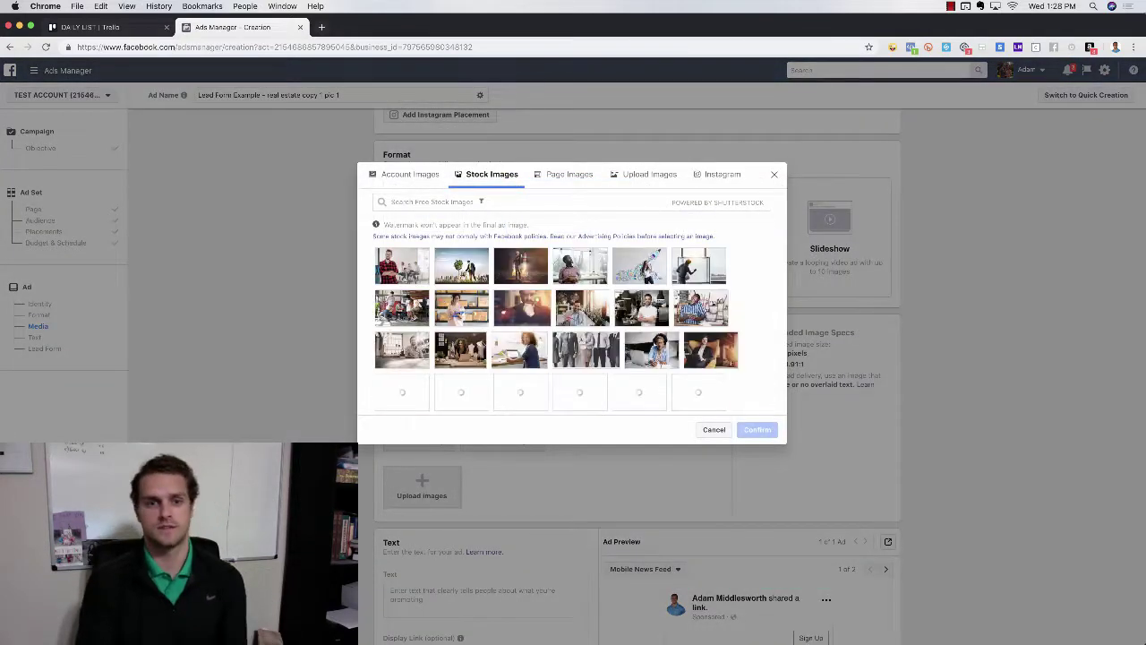
pyautogui.click(480, 202)
pyautogui.write('hous')
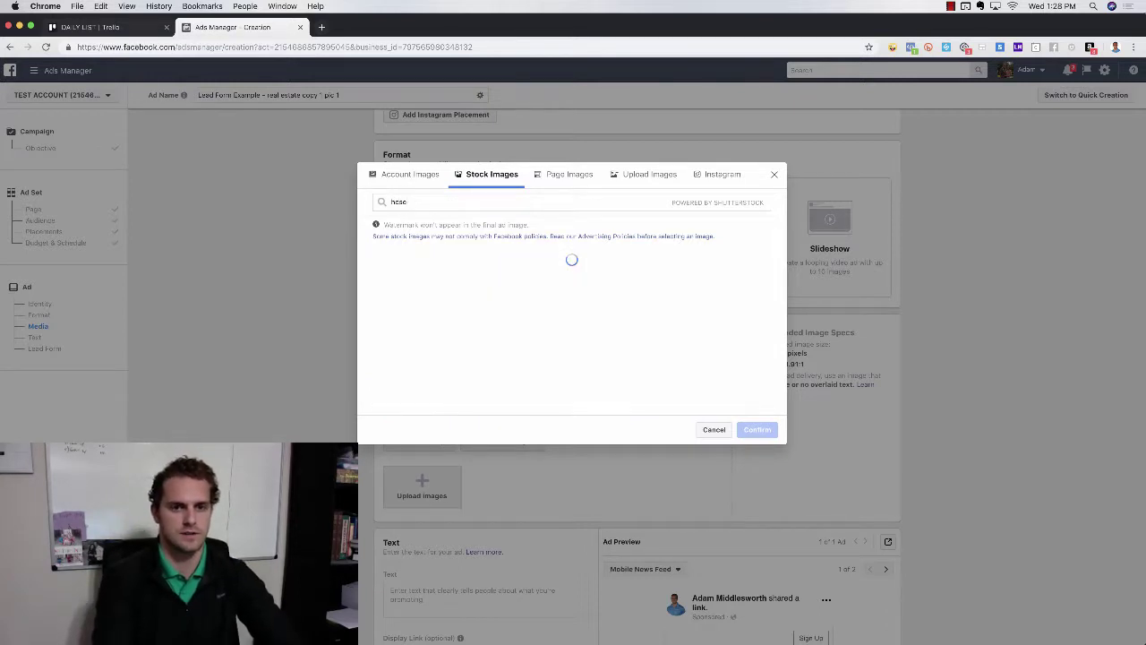
pyautogui.write('e')
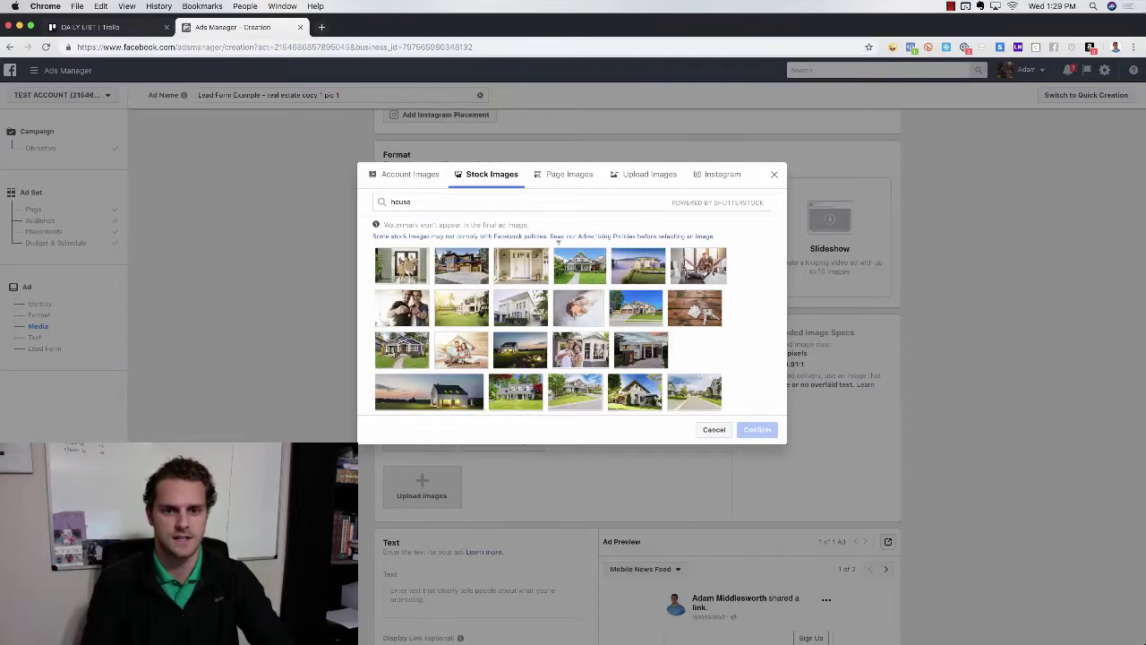
pyautogui.moveTo(587, 265)
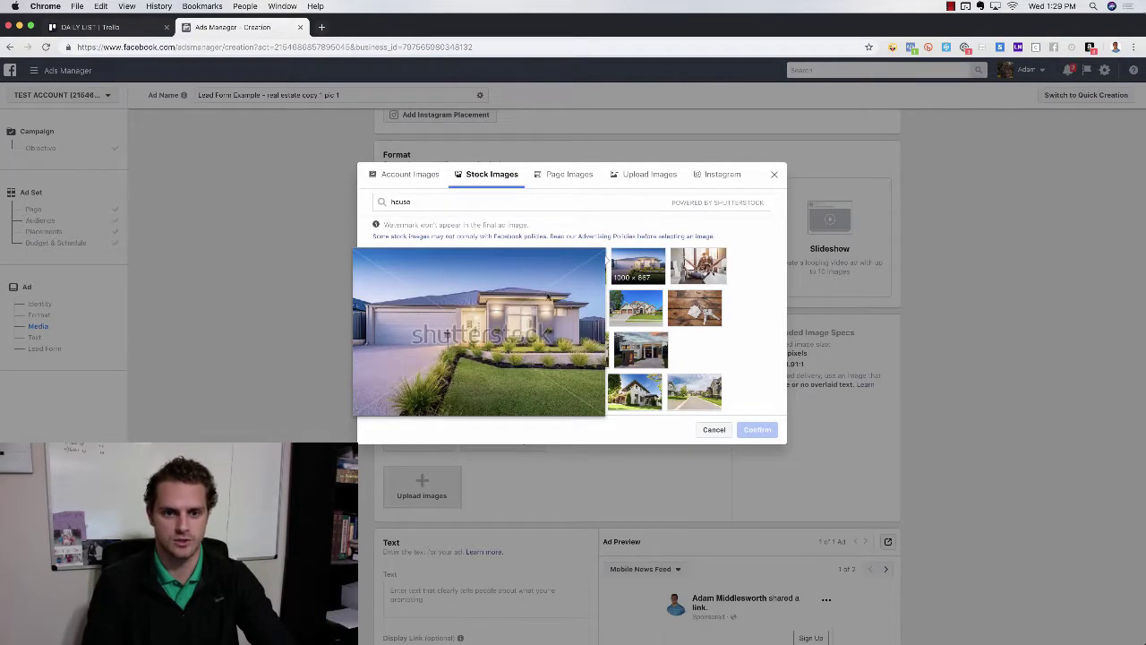
pyautogui.click(586, 267)
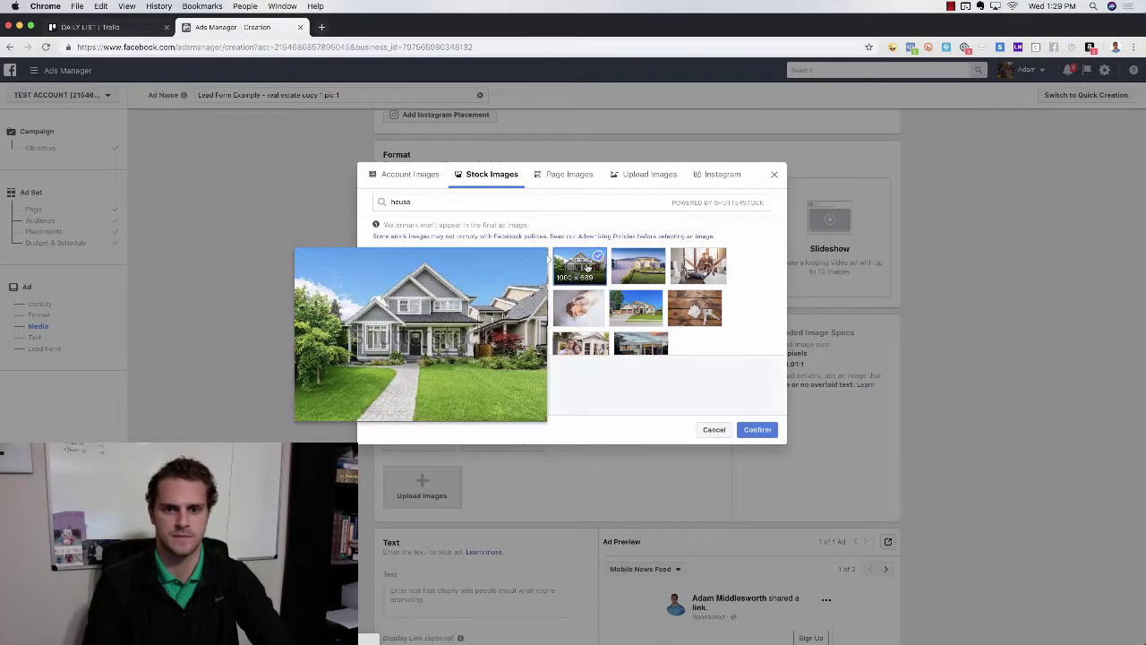
pyautogui.click(761, 430)
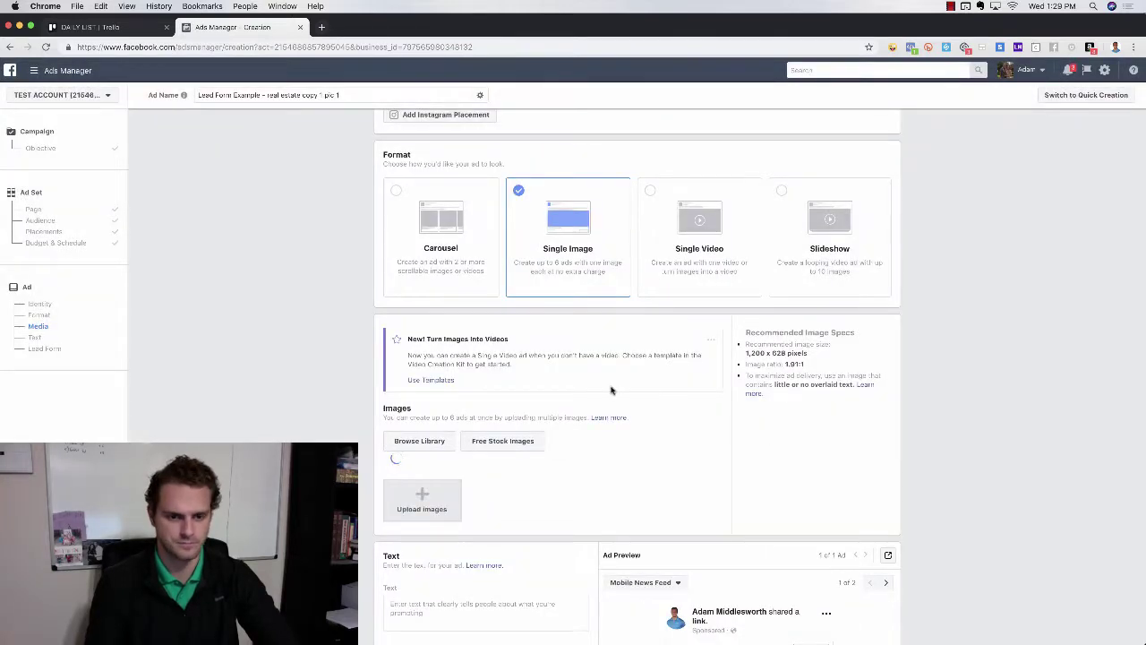
# Enter "Call out audience" and "Call to action" on separate lines in the ad's main text
pyautogui.scroll(-3, 586, 391)
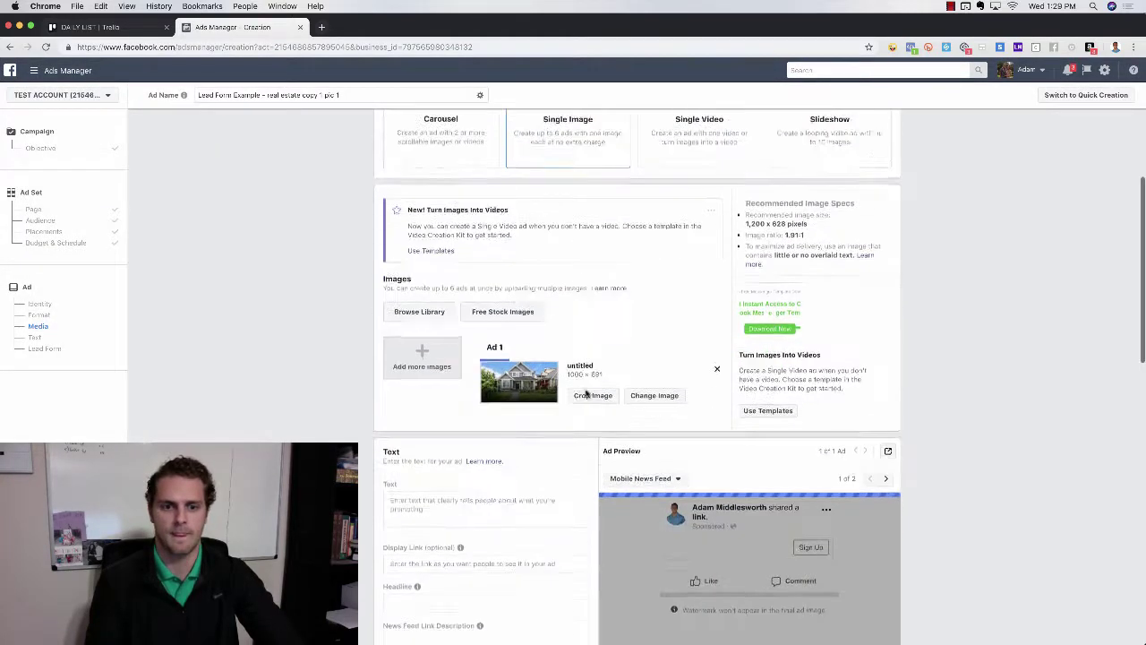
pyautogui.scroll(-4, 587, 391)
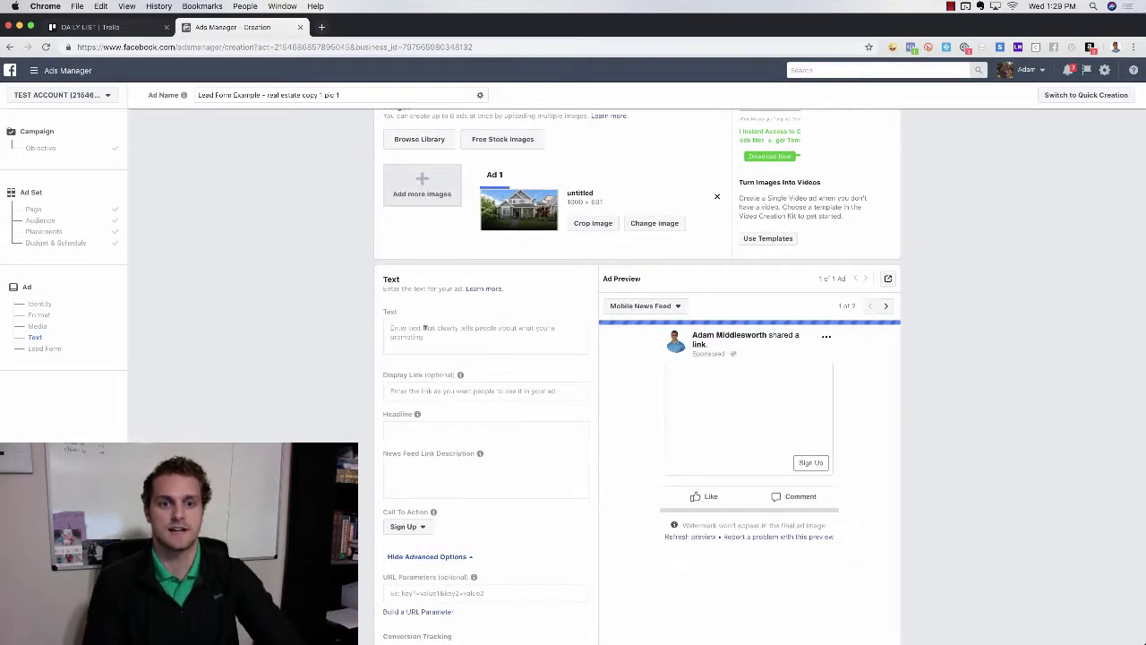
pyautogui.click(421, 327)
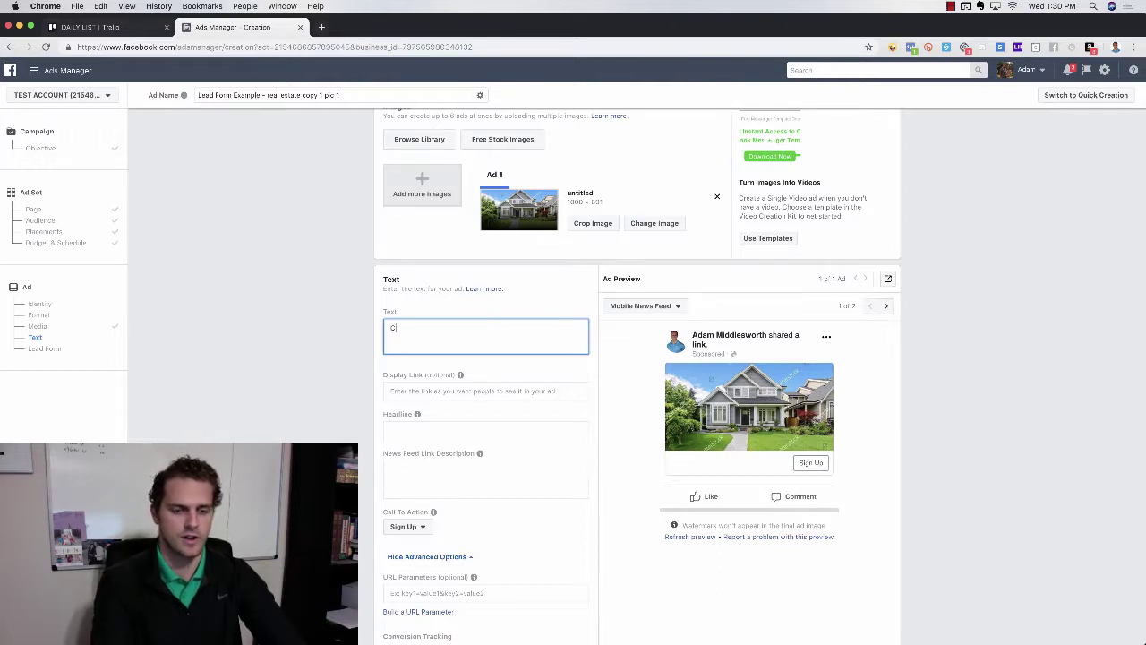
pyautogui.write('aud')
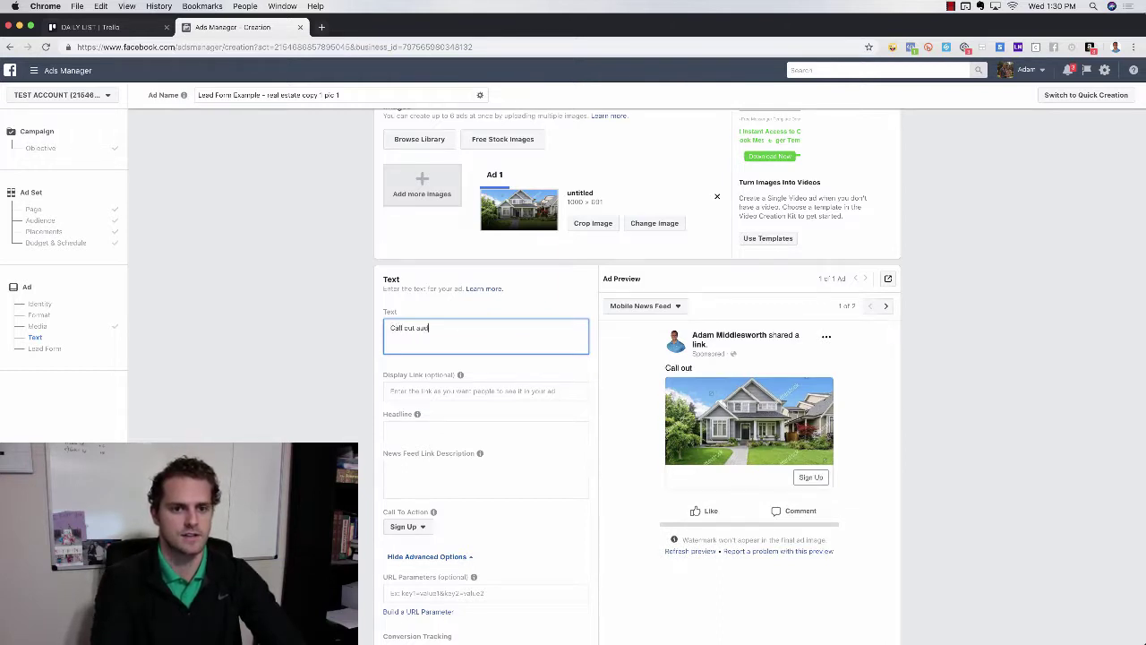
pyautogui.write('ience')
pyautogui.press('Return')
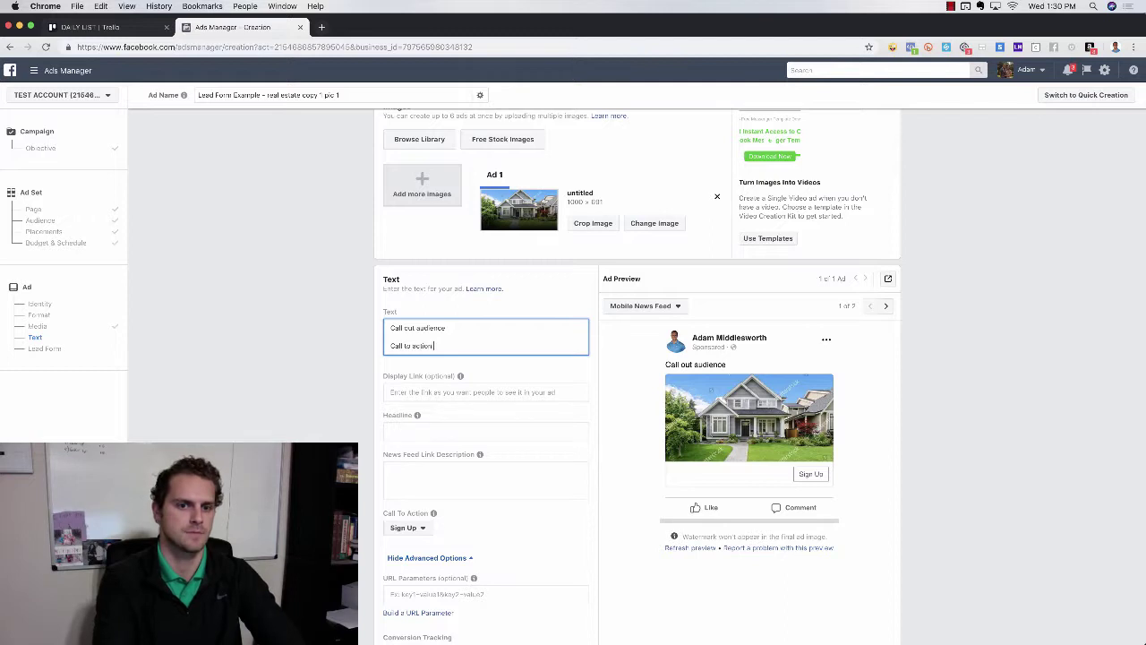
pyautogui.write('Call to action')
pyautogui.press('Return')
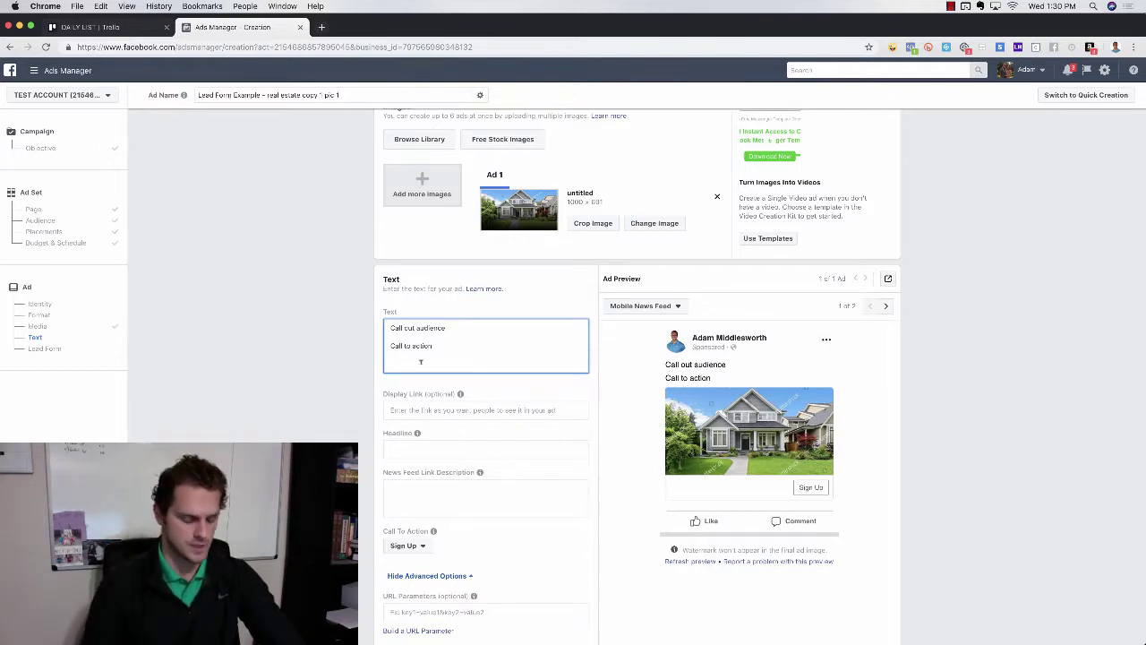
# Add a "Features/benefits" line below the call to action and duplicate it to make three such lines
pyautogui.write('Featu')
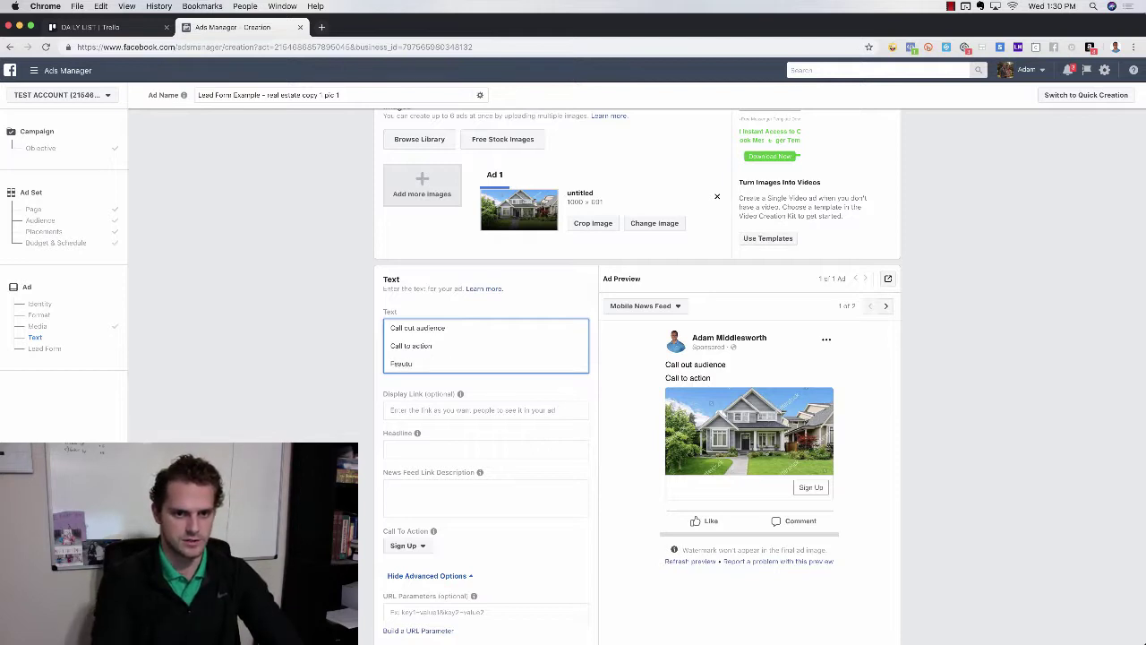
pyautogui.press('BackSpace')
pyautogui.write('ures')
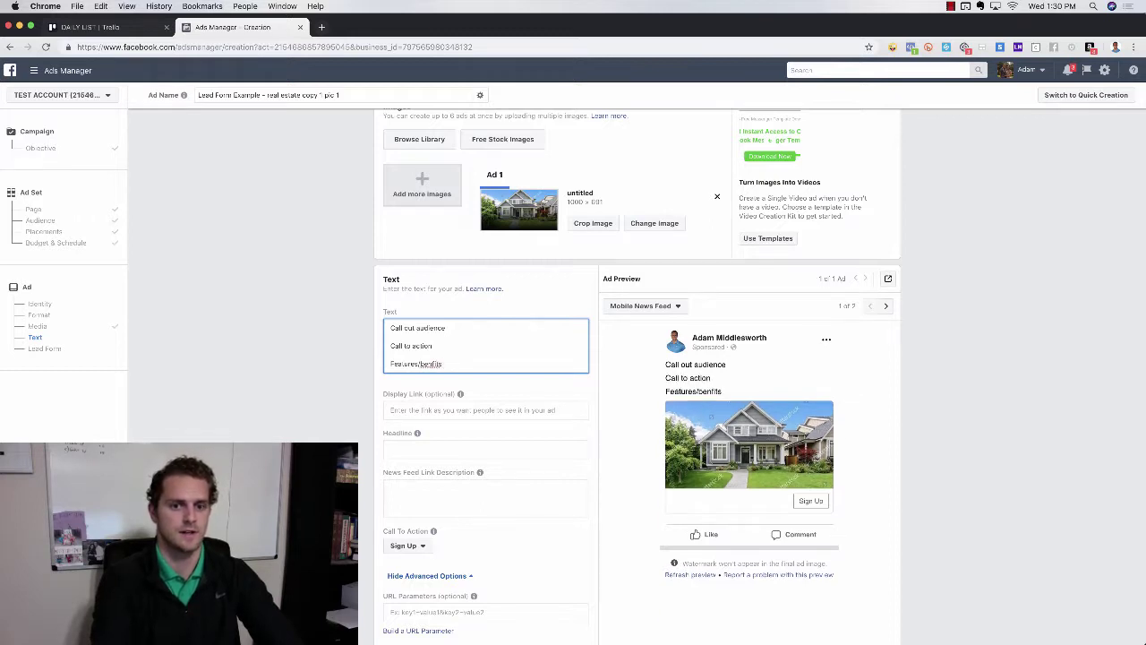
pyautogui.write('/benefits')
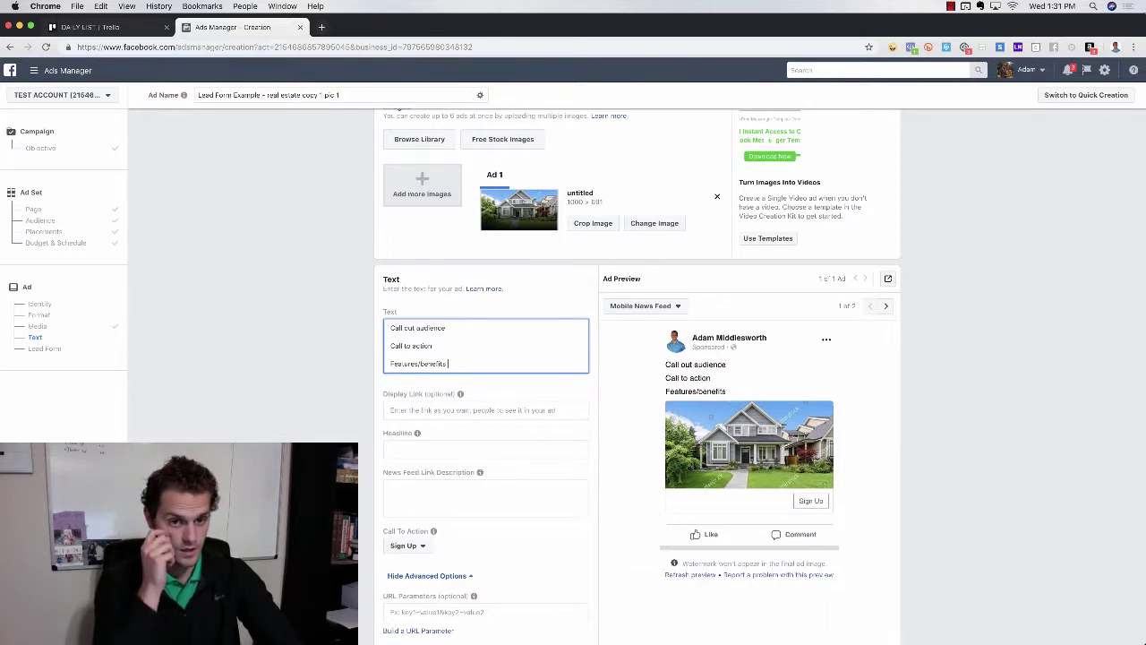
pyautogui.press('Return')
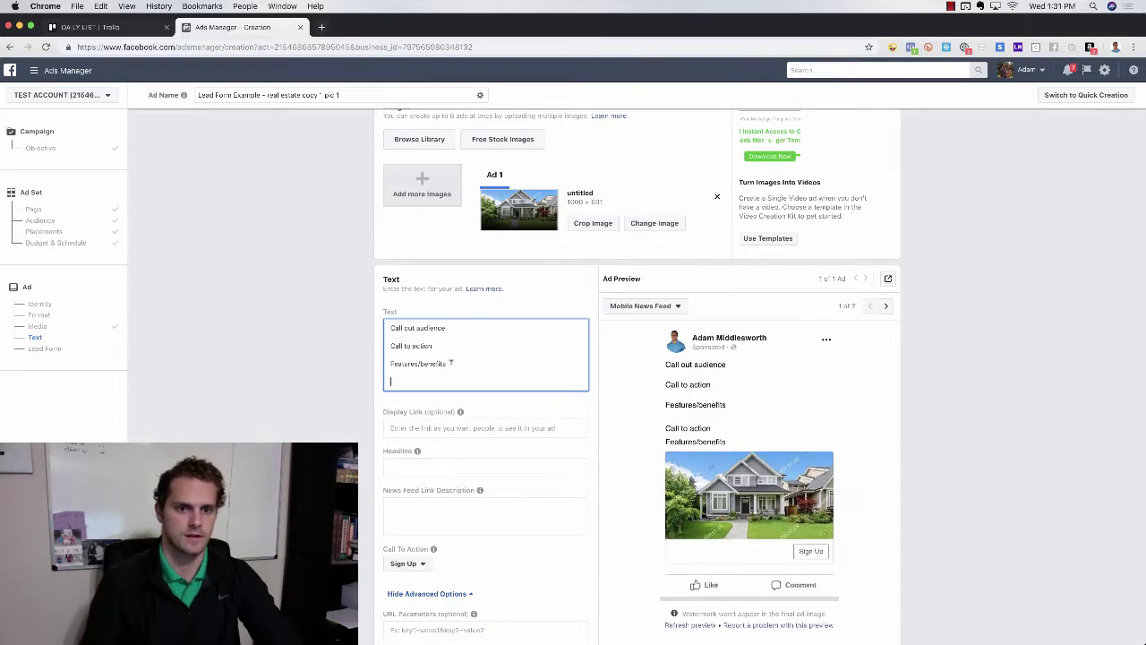
pyautogui.tripleClick(451, 363)
pyautogui.press('cmd+c')
pyautogui.press('Down')
pyautogui.press('cmd+v')
pyautogui.press('Return')
pyautogui.press('super+v')
# Copy the "Call to action" line to a new line after the last "Features/benefits" line
pyautogui.tripleClick(443, 344)
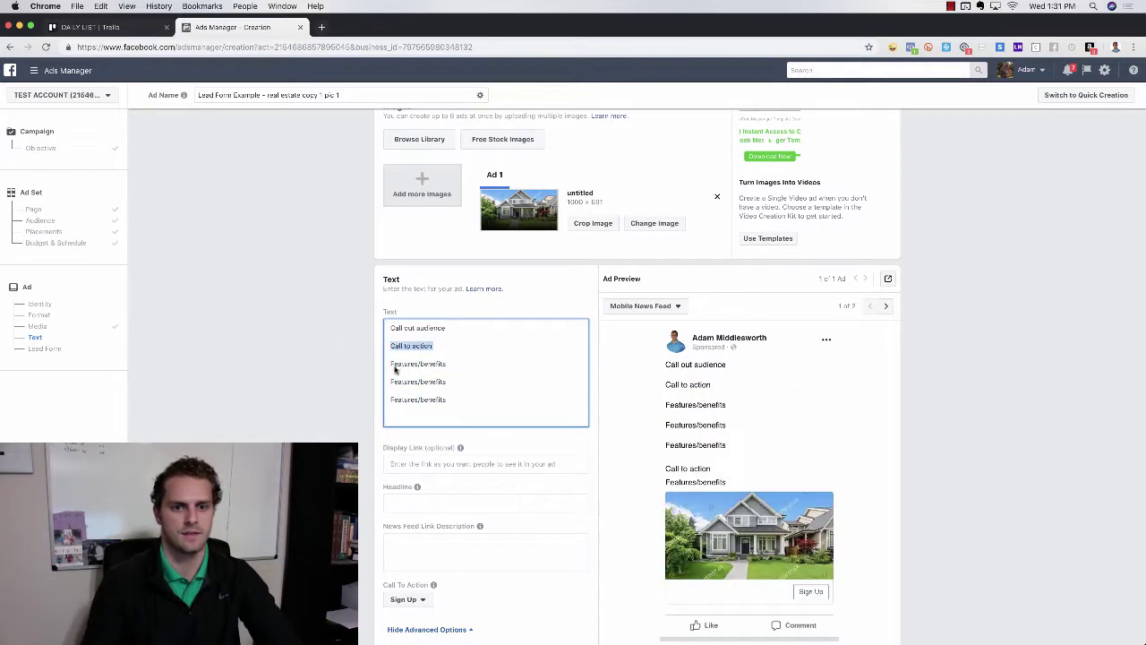
pyautogui.press('super+c')
pyautogui.click(460, 397)
pyautogui.press('Return')
pyautogui.press('super+v')
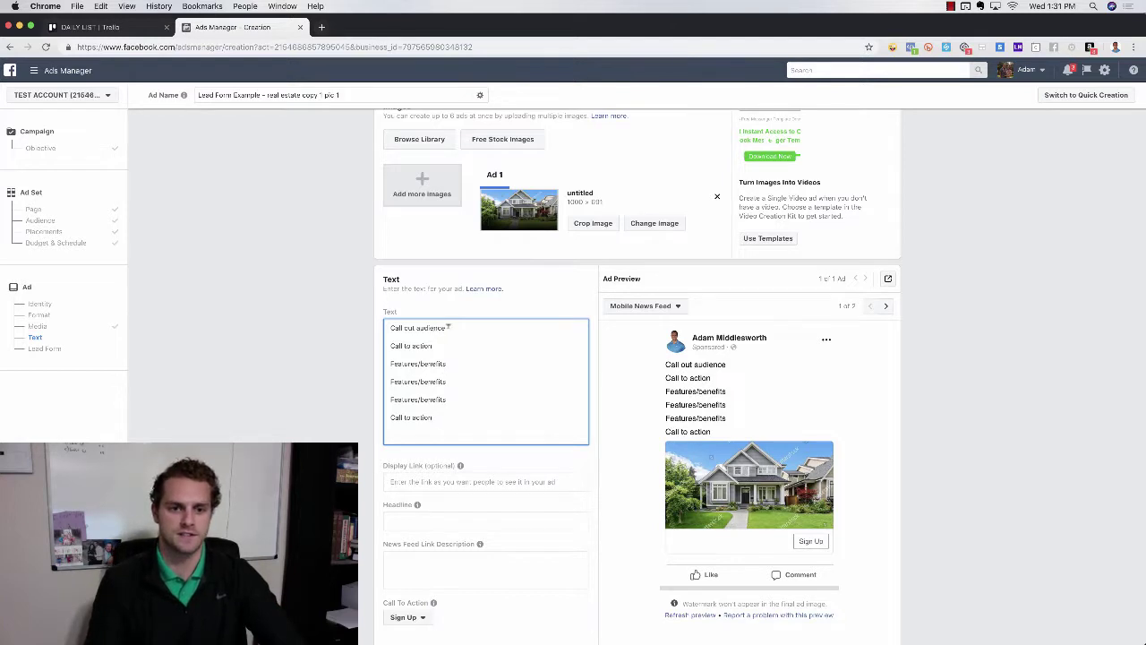
# Replace the "Call out audience" line in the ad's main text with "New Listing in Frisco"
pyautogui.moveTo(448, 327); pyautogui.dragTo(374, 332)
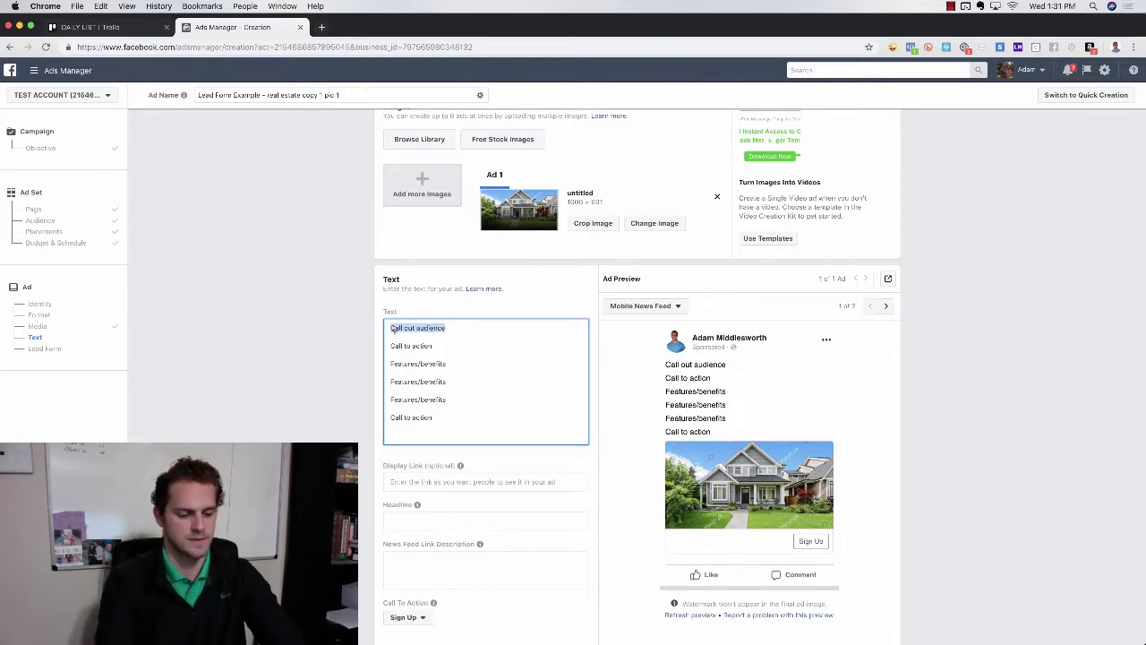
pyautogui.write('Hey Dallas')
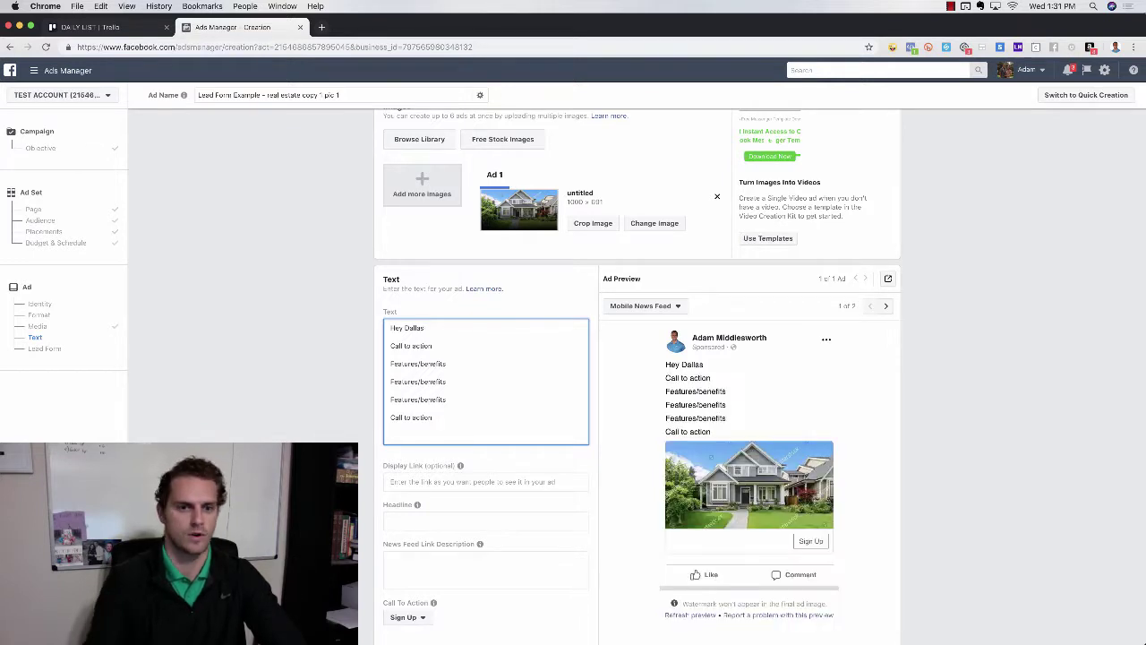
pyautogui.moveTo(430, 328); pyautogui.dragTo(359, 331)
pyautogui.write('New Listing in')
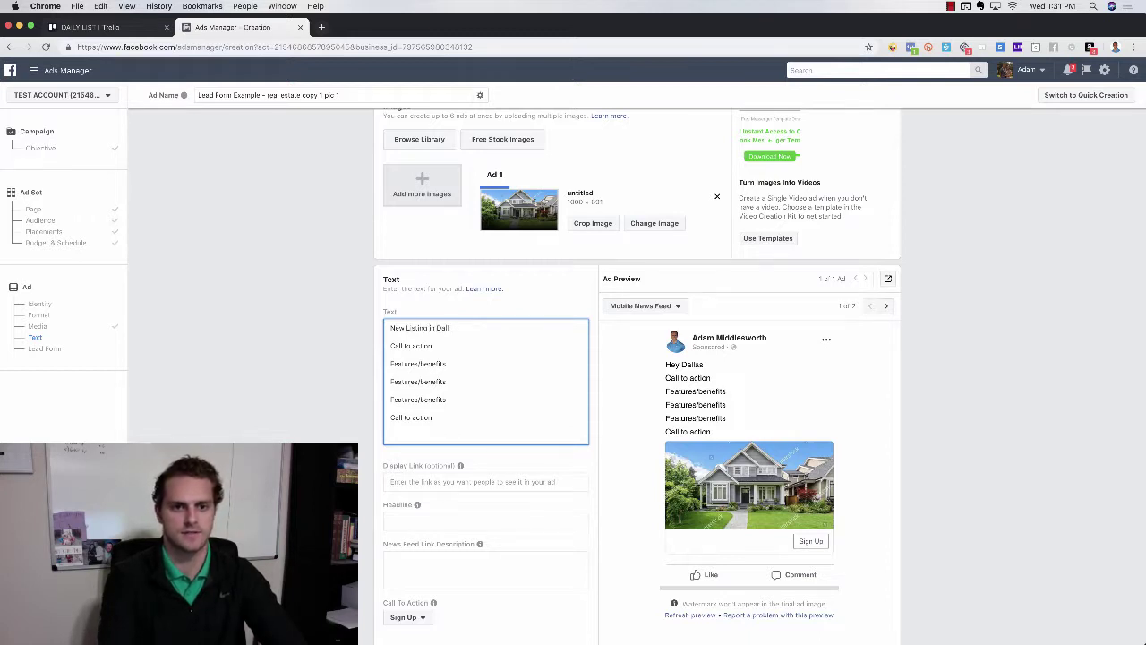
pyautogui.write('frisco')
# Replace the first "Call to action" line with "Tap on the photo below for more pics, price, and location of this new listing."
pyautogui.moveTo(434, 346); pyautogui.dragTo(388, 346)
pyautogui.press('BackSpace')
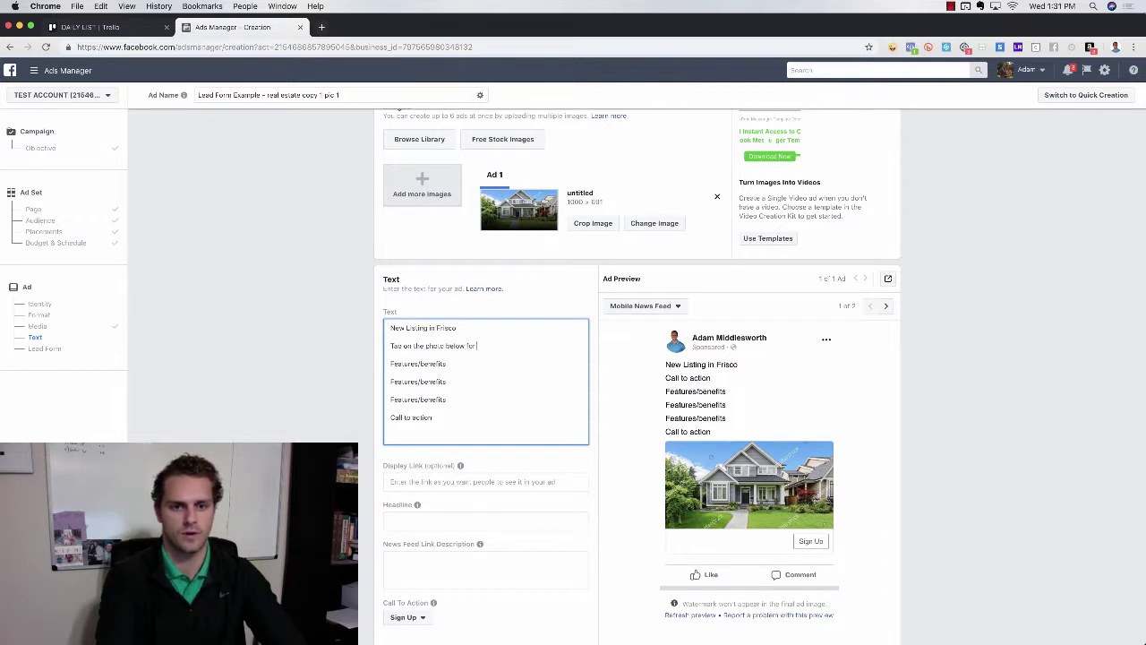
pyautogui.write('Tap on the photo below for more de')
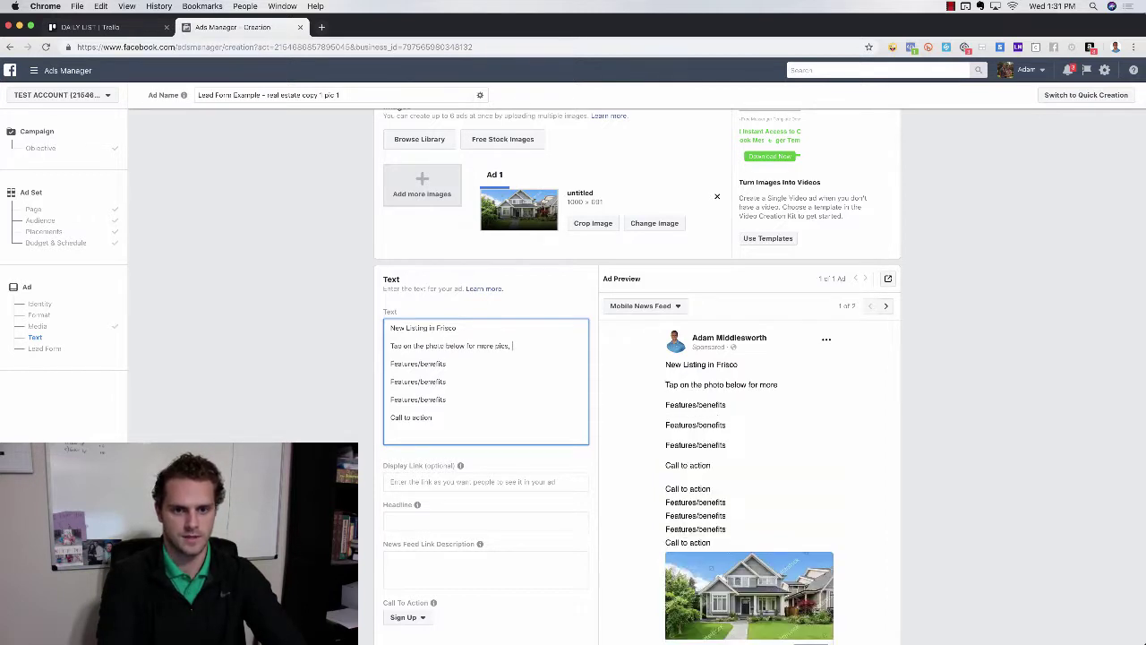
pyautogui.write('price, and location of this new listing.')
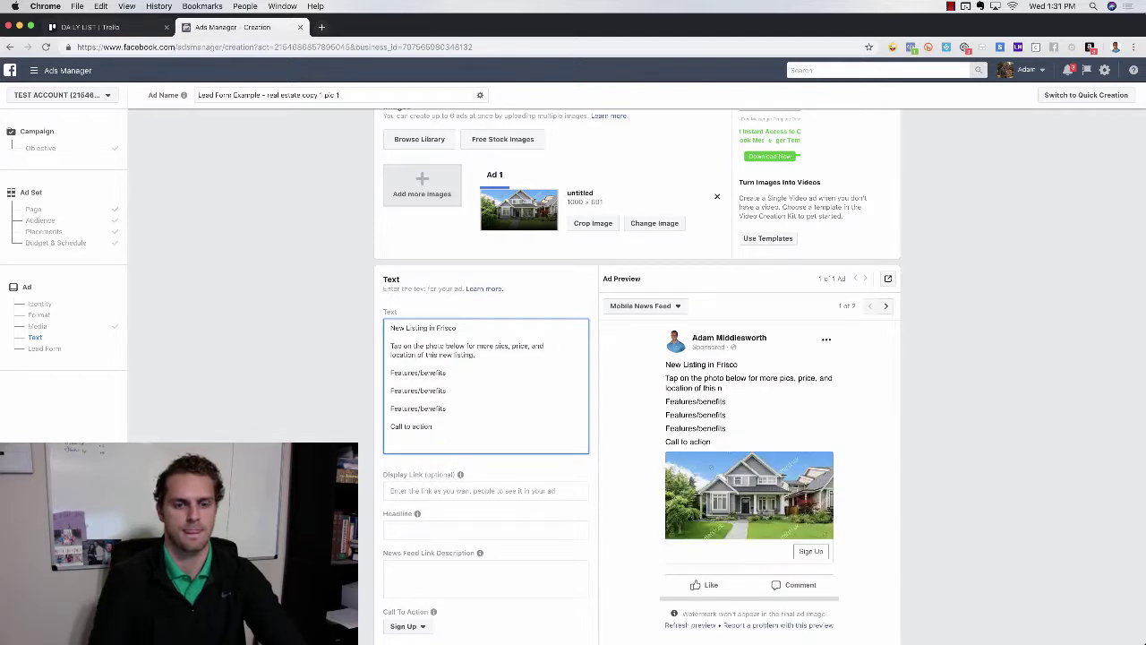
# Replace the first "Features/benefits" line with "Beautiful two story home with HUGE backyard for the kids"
pyautogui.tripleClick(454, 370)
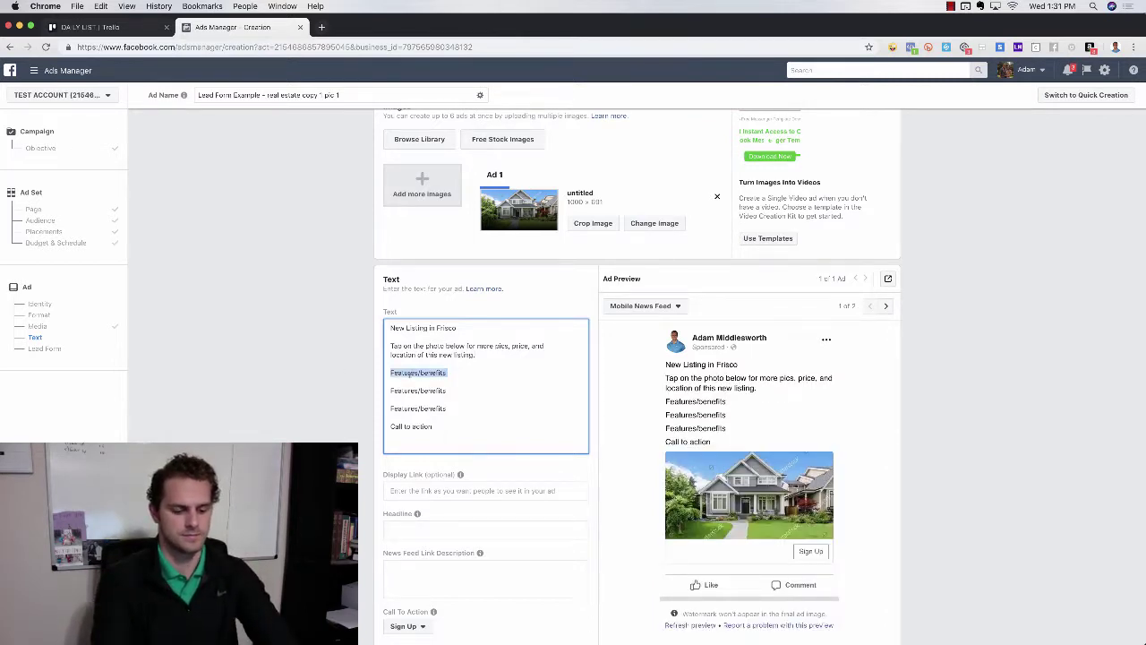
pyautogui.write('Beautiful')
pyautogui.write(' l')
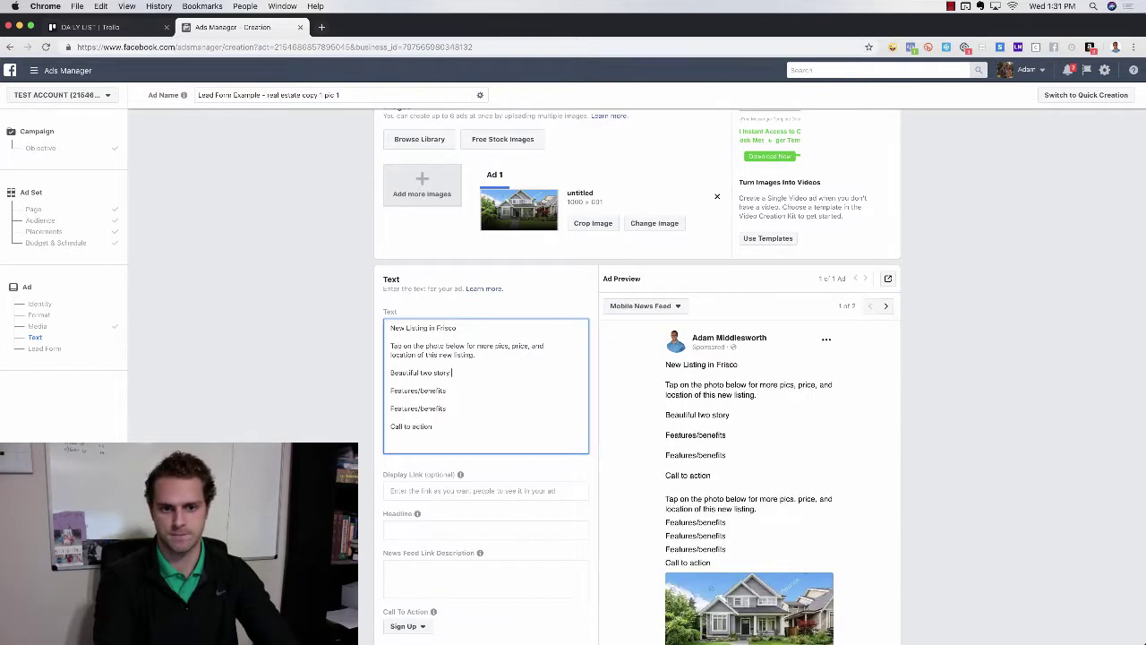
pyautogui.write('th')
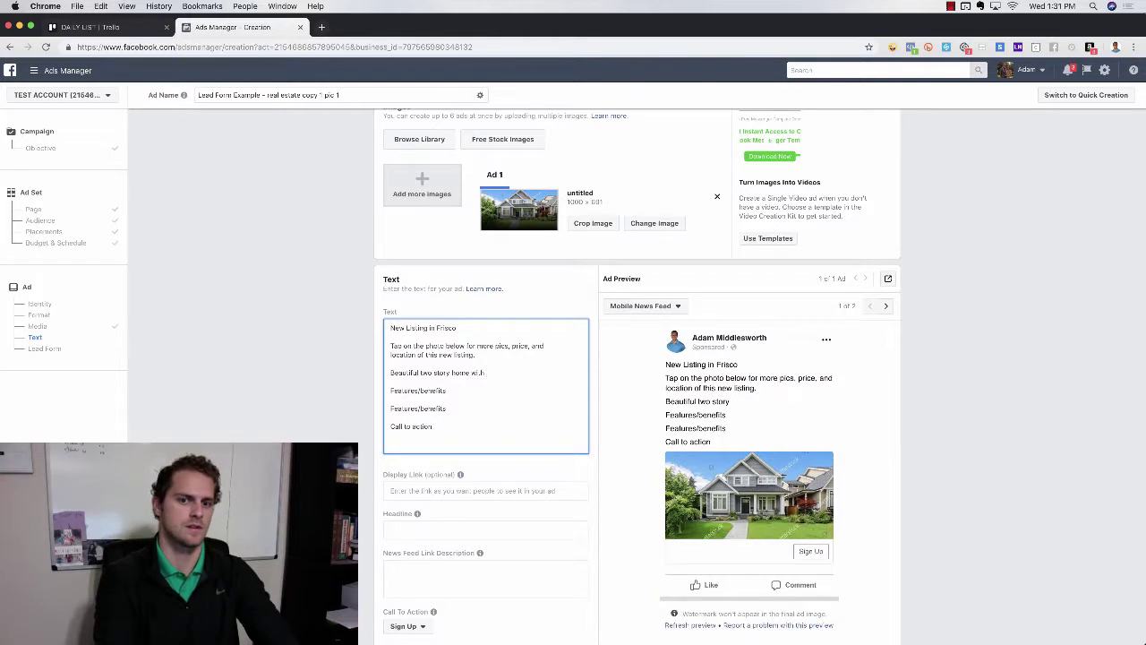
pyautogui.write(' HUGE backyar')
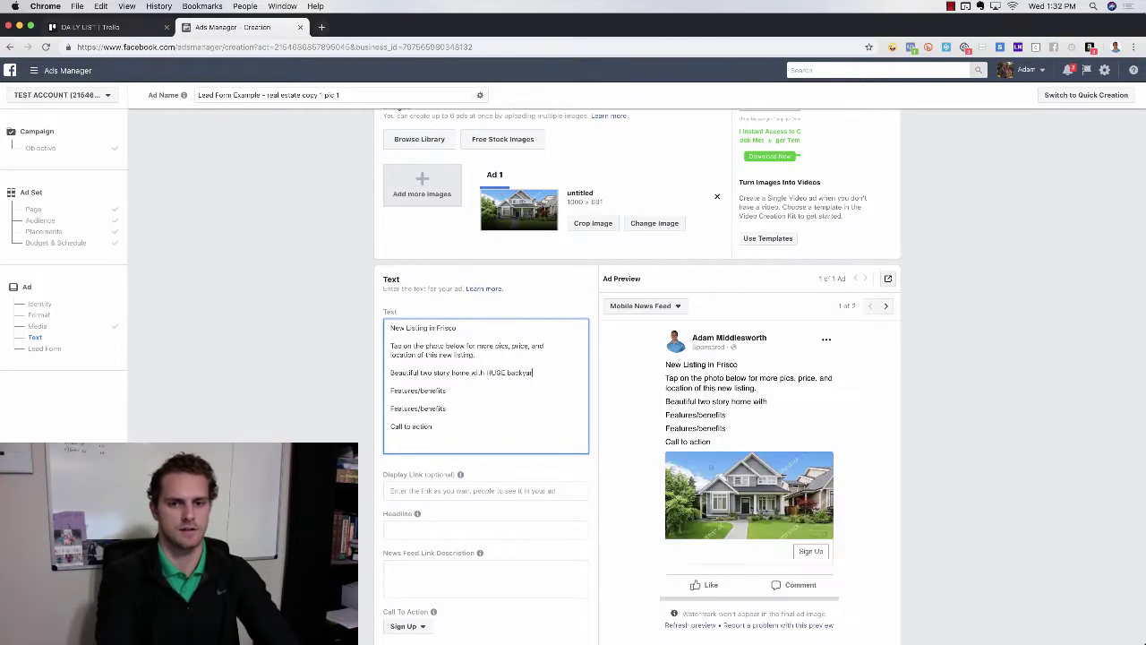
pyautogui.write('d for the kids')
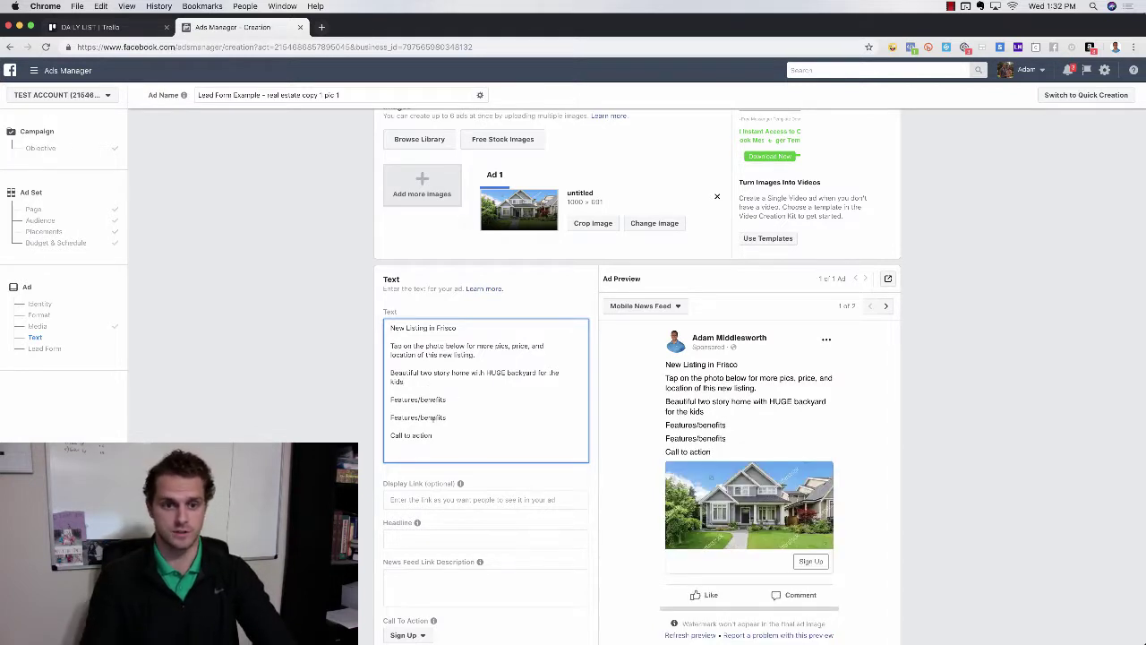
# Copy the "Tap on the photo below" sentence over the "Call to action" line at the end of the ad text
pyautogui.tripleClick(479, 354)
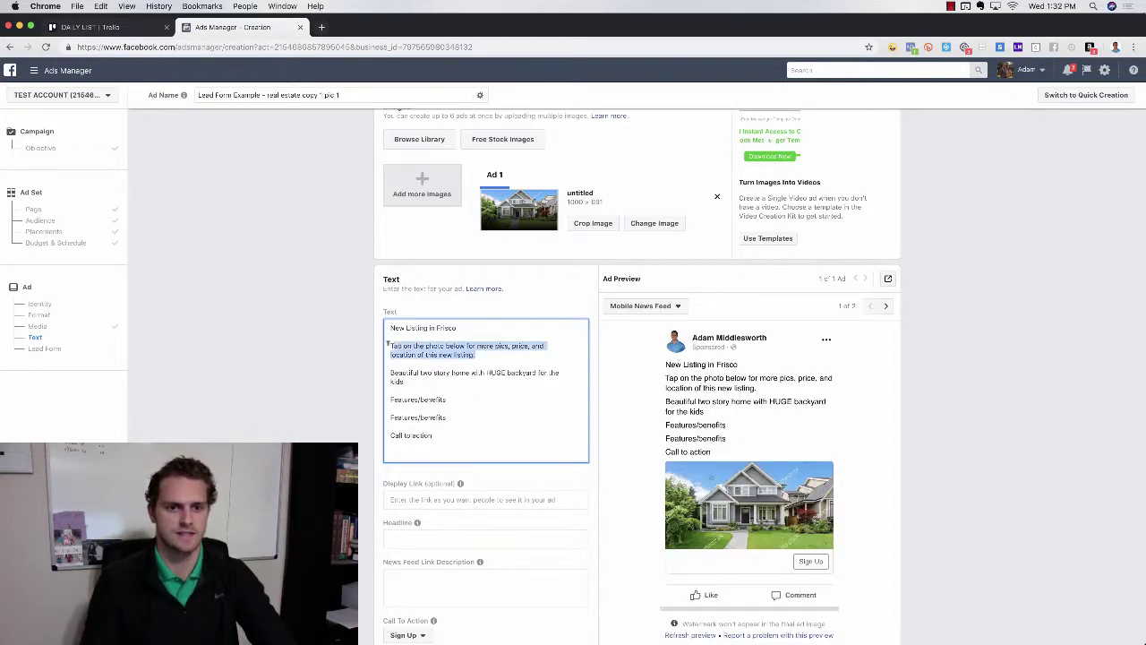
pyautogui.press('super+c')
pyautogui.tripleClick(412, 436)
pyautogui.press('super+c')
pyautogui.press('super+v')
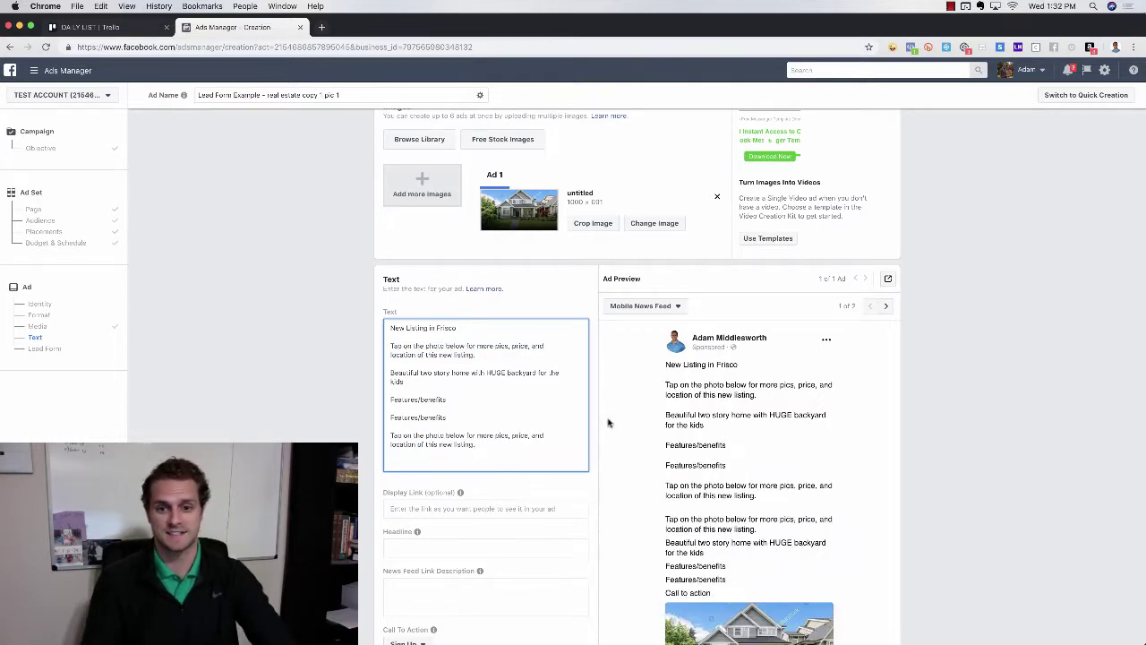
# Enter the headline "Beautiful Two Story Home in Frisco" and set the ad's call to action to Learn More
pyautogui.scroll(-2, 615, 419)
pyautogui.click(503, 450)
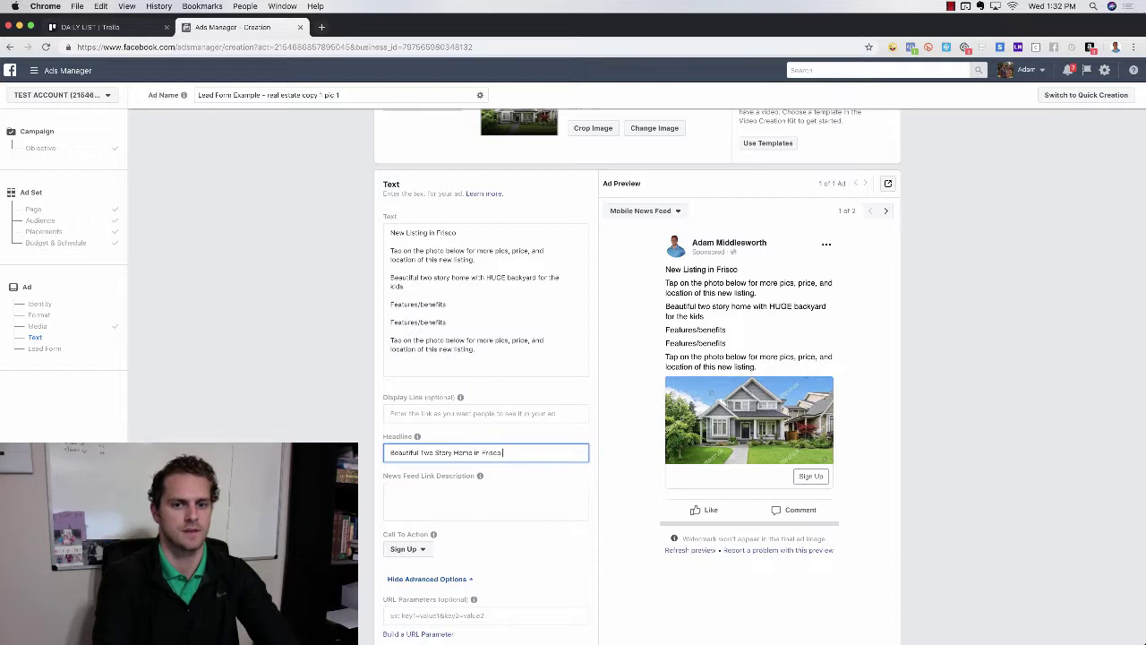
pyautogui.click(408, 549)
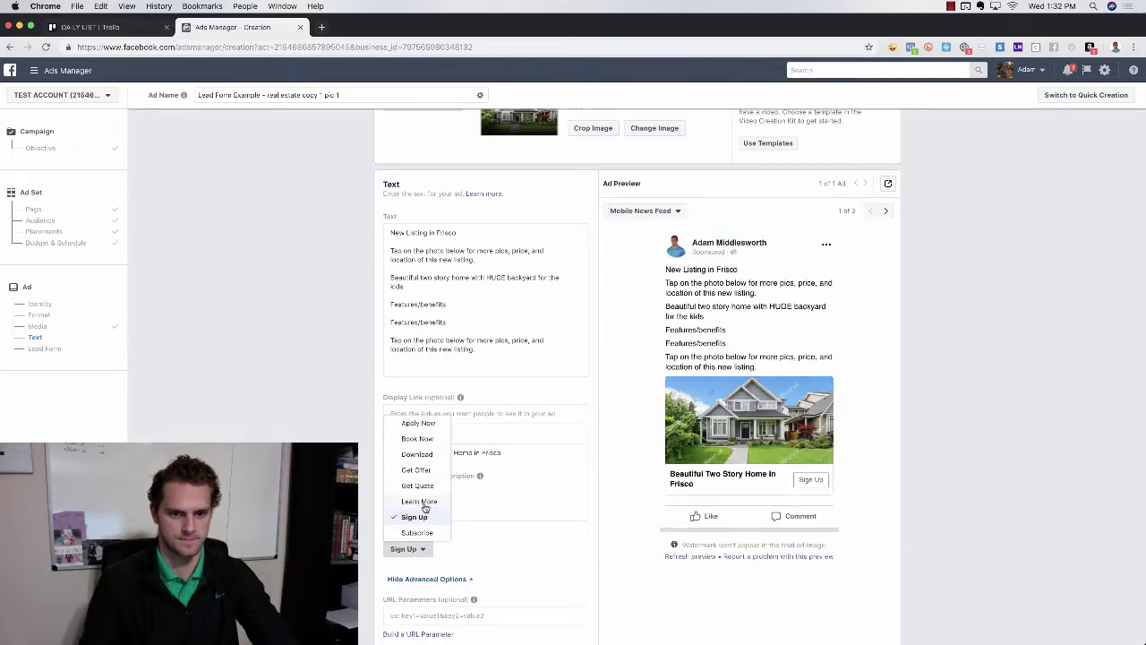
pyautogui.click(423, 504)
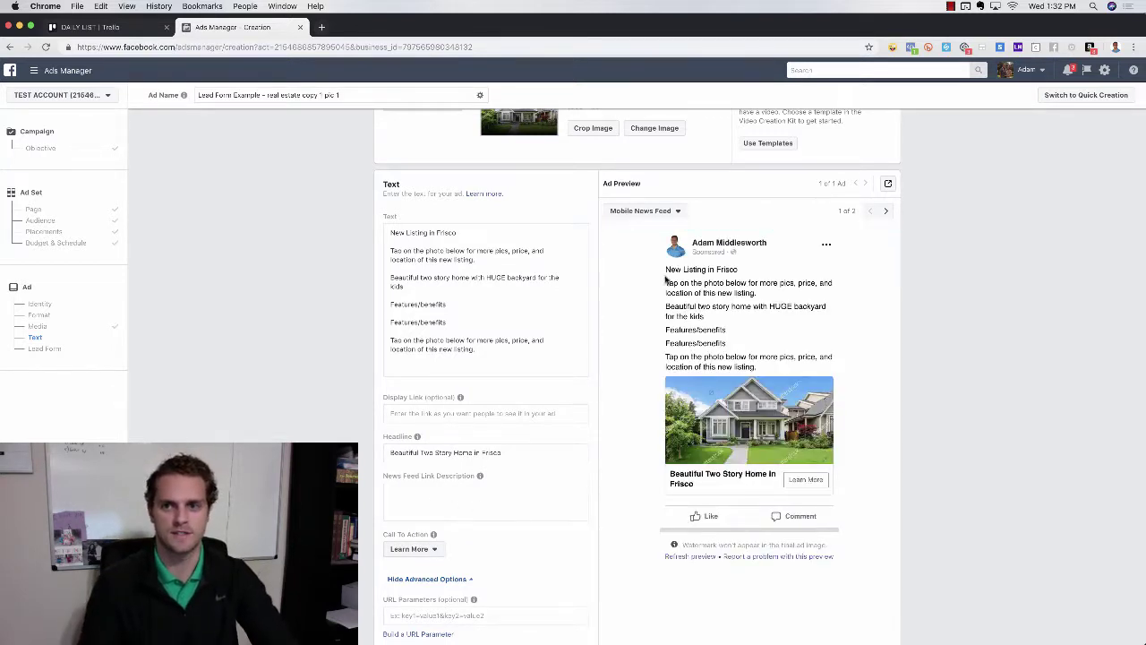
pyautogui.click(894, 49)
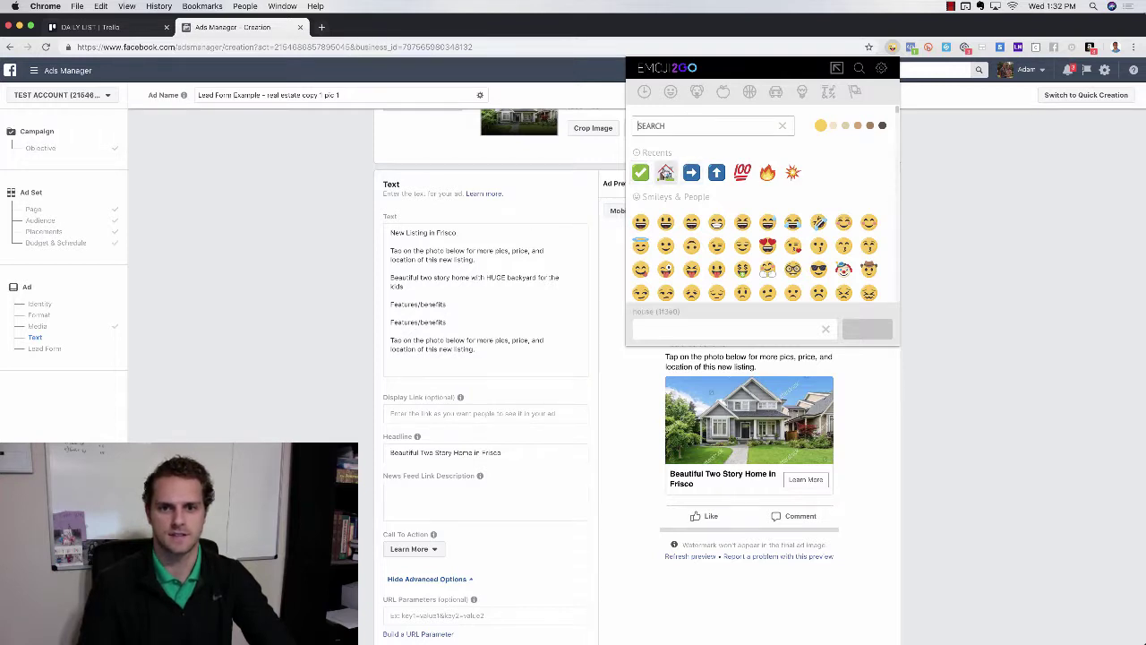
pyautogui.click(665, 171)
pyautogui.click(640, 172)
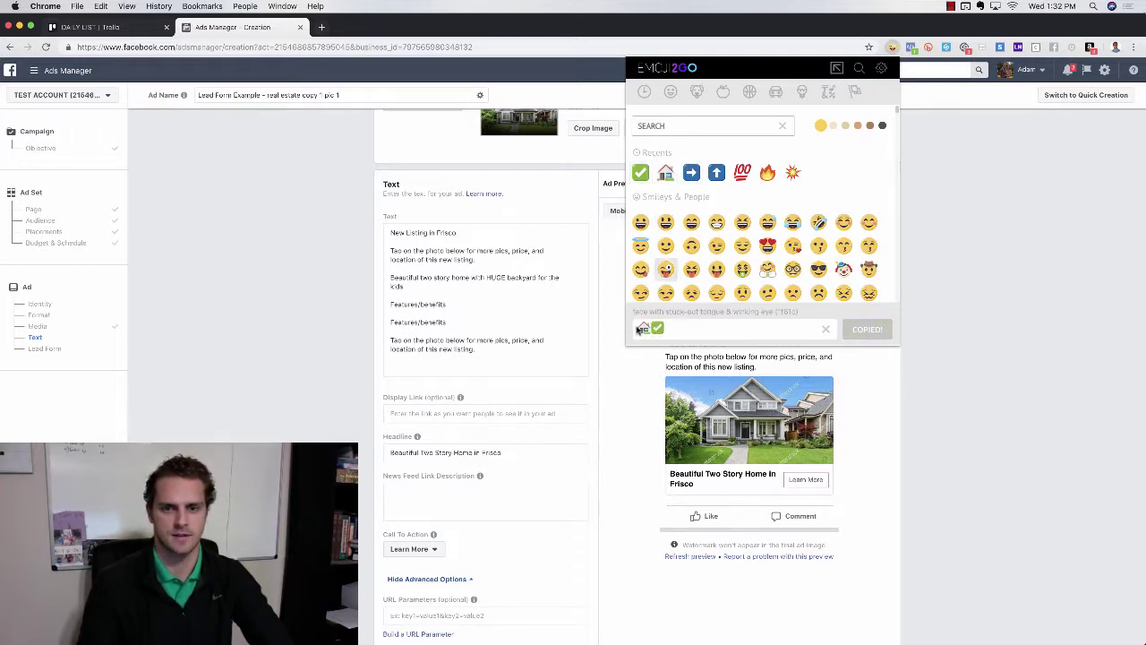
pyautogui.click(892, 46)
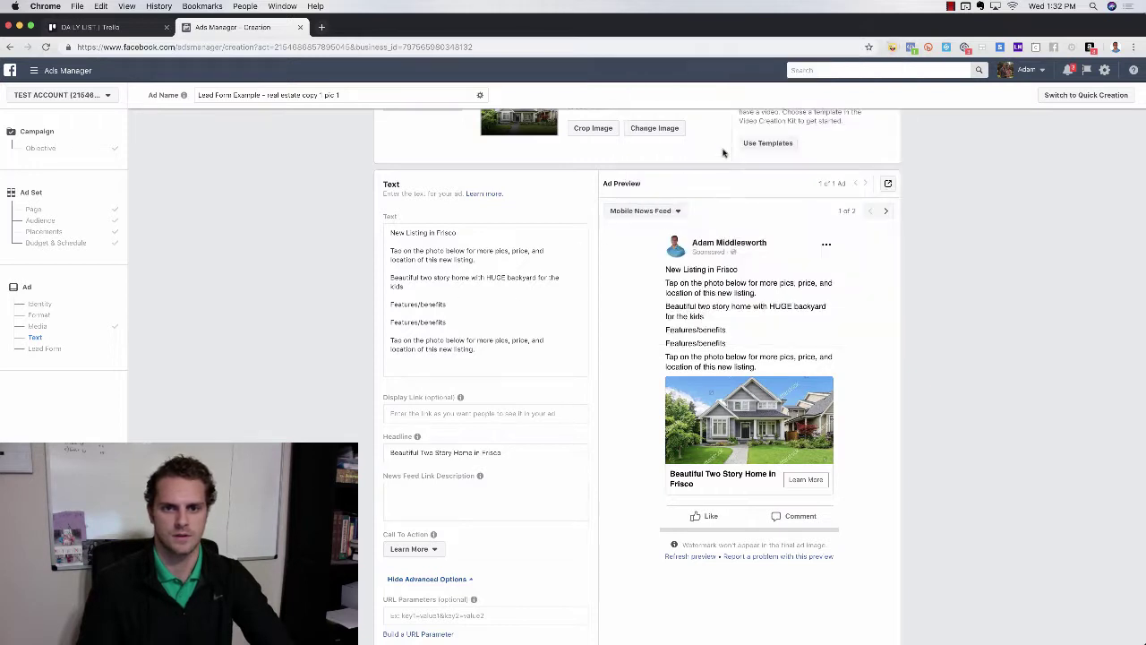
# Copy the house emoji from the EMOJI2GO extension and insert it before "New Listing in Frisco" in the ad text
pyautogui.click(892, 47)
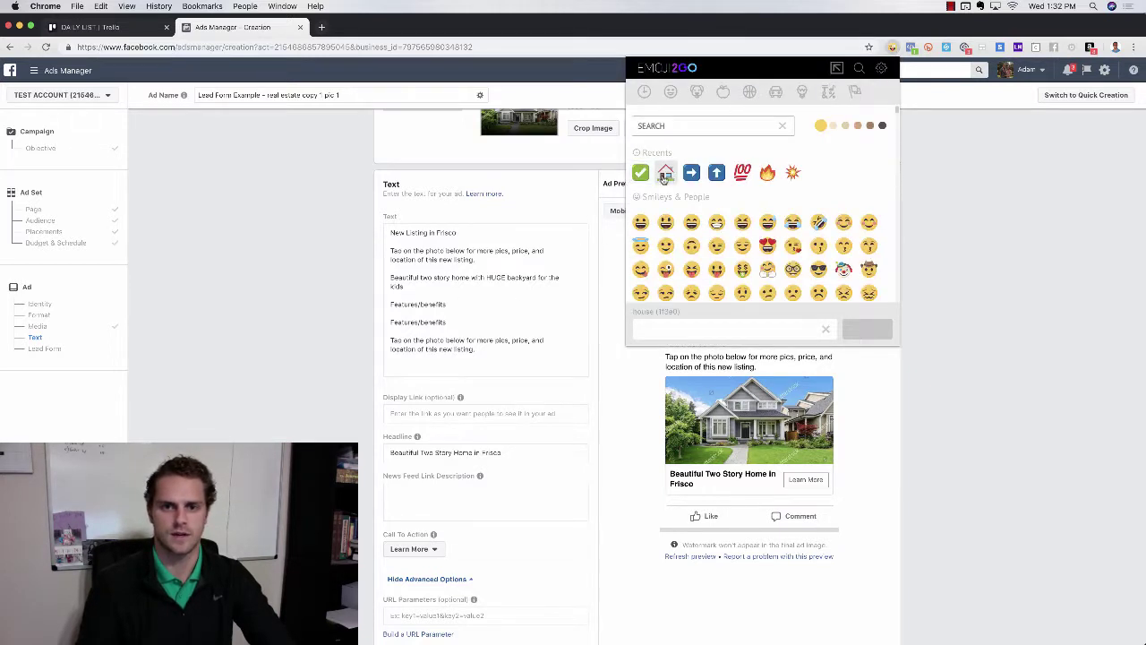
pyautogui.click(663, 176)
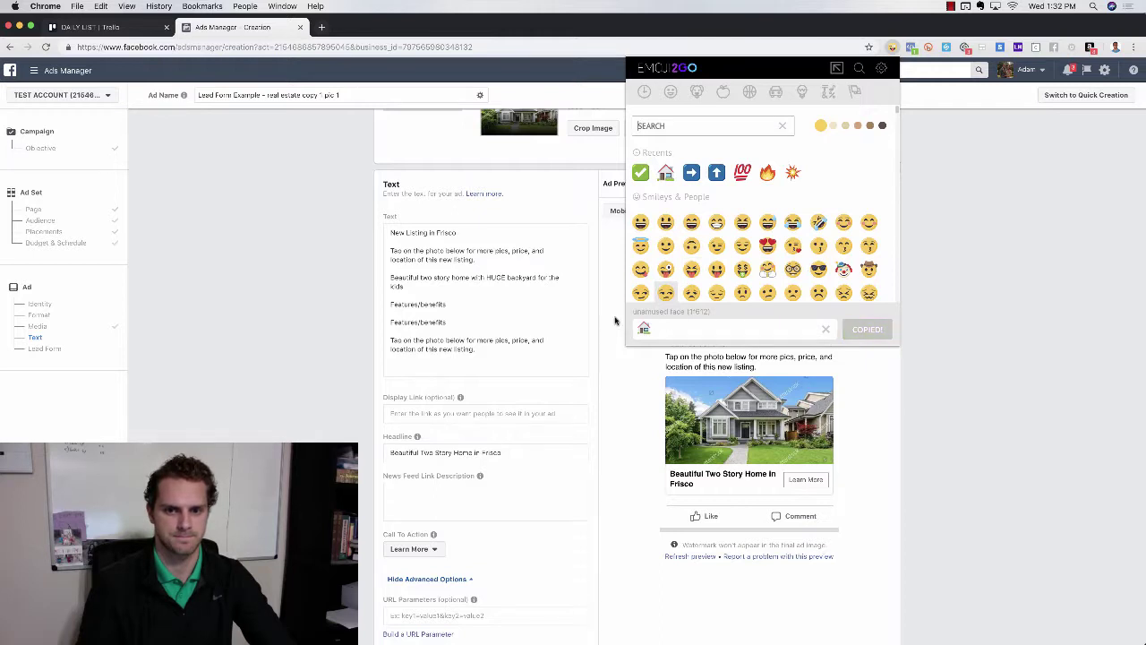
pyautogui.click(421, 234)
pyautogui.click(390, 232)
pyautogui.press('cmd+v')
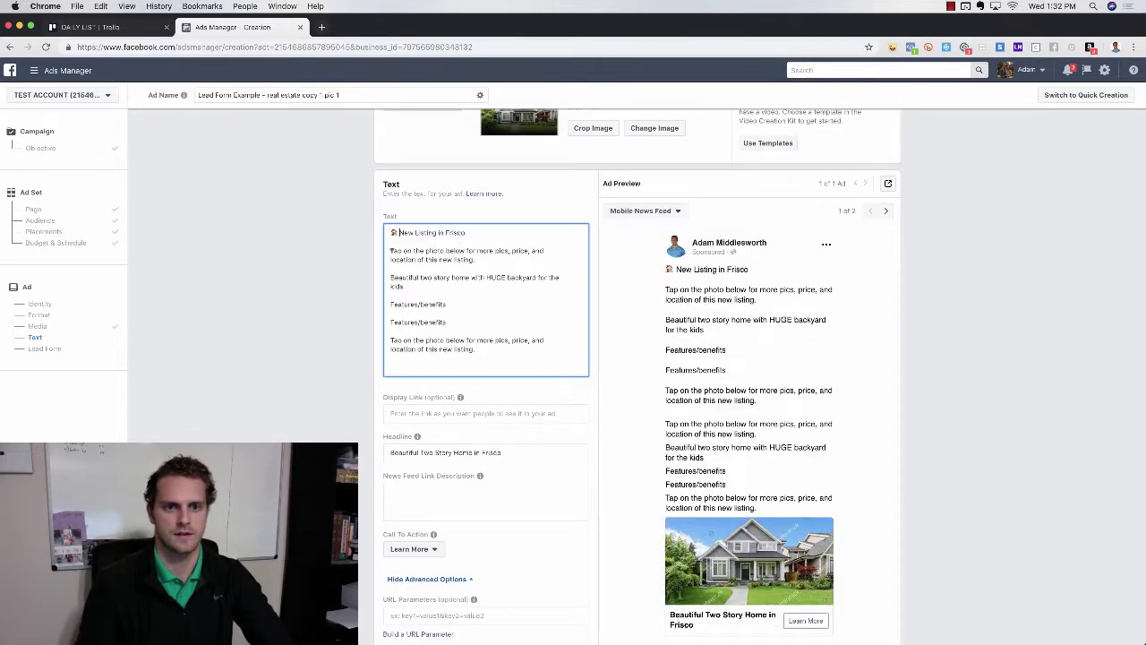
# Insert the green check mark emoji from EMOJI2GO before the first "Tap on the photo below" sentence
pyautogui.click(892, 47)
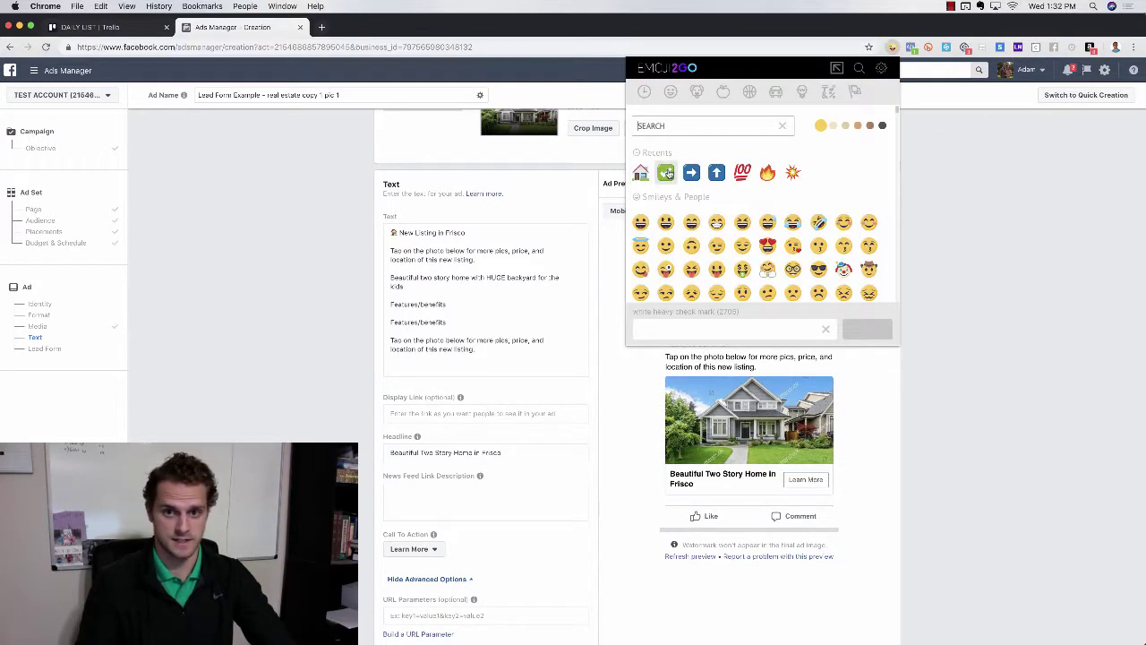
pyautogui.click(666, 173)
pyautogui.click(847, 328)
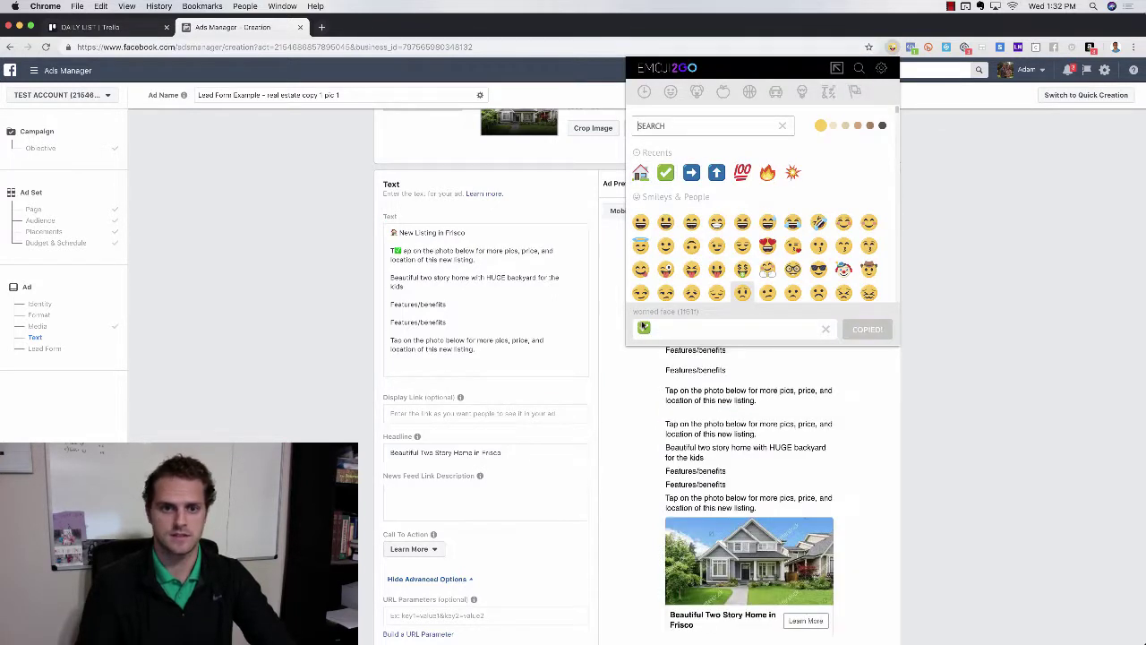
pyautogui.click(457, 279)
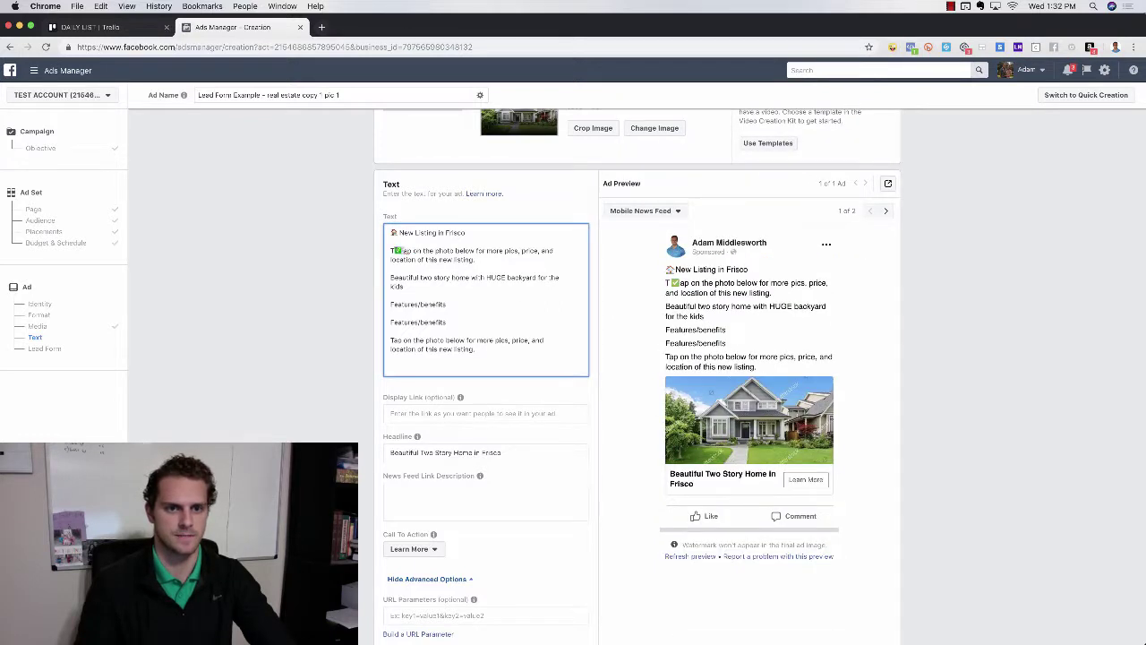
pyautogui.press('BackSpace')
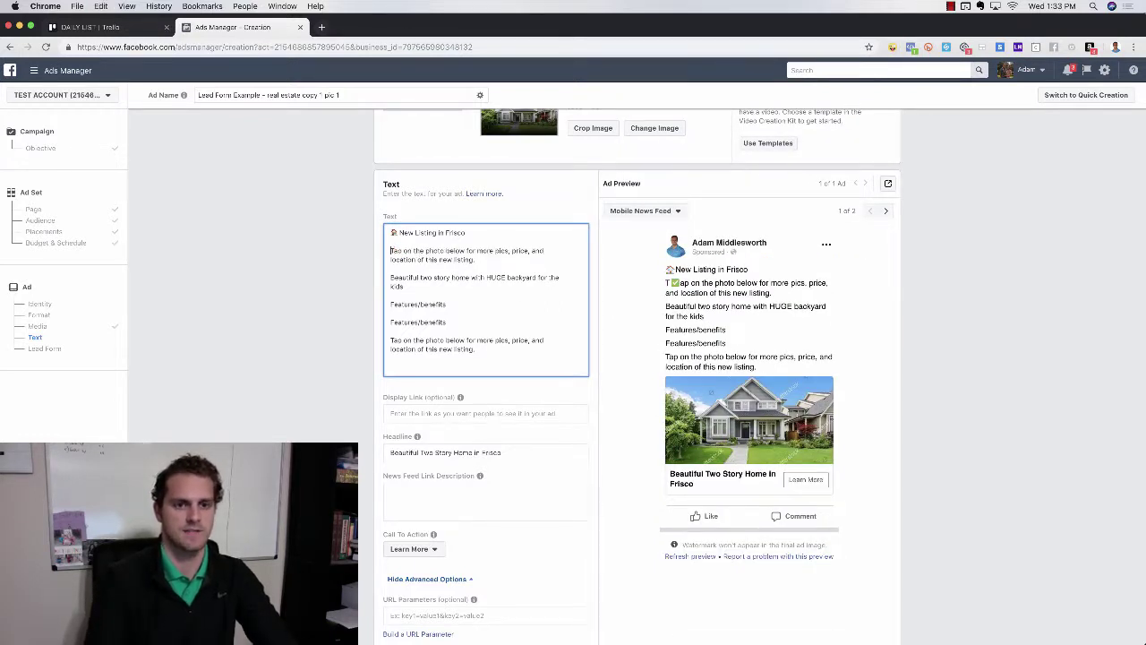
pyautogui.press('super+v')
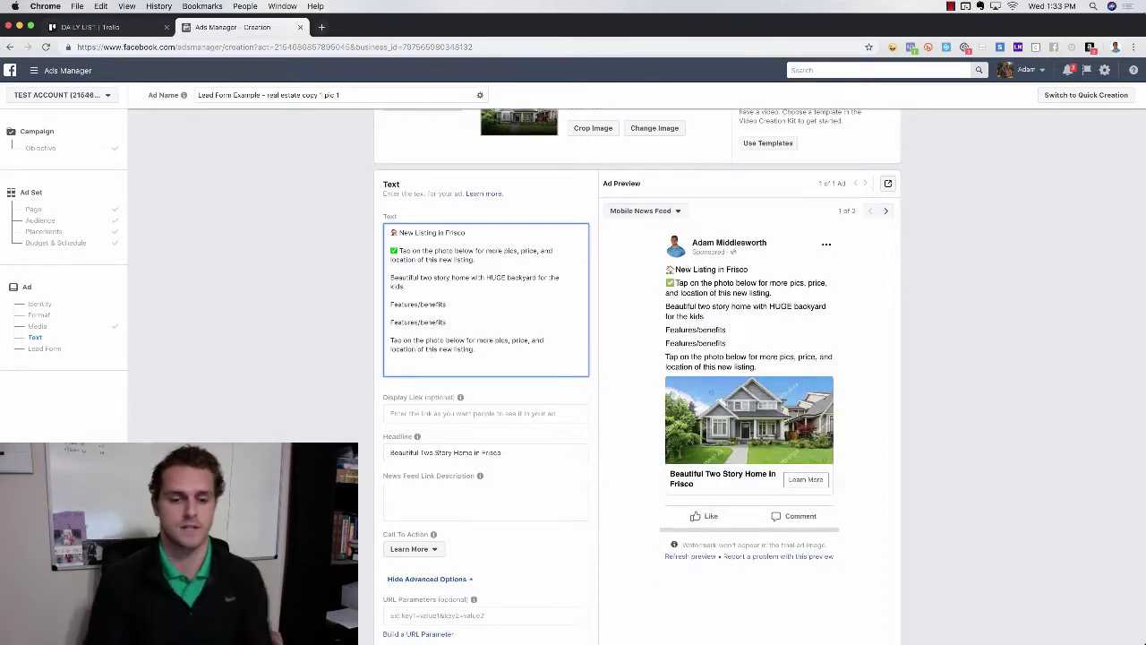
# Choose the draft lead form "Condos List-copy" for the ad and open it for editing
pyautogui.scroll(-10, 896, 368)
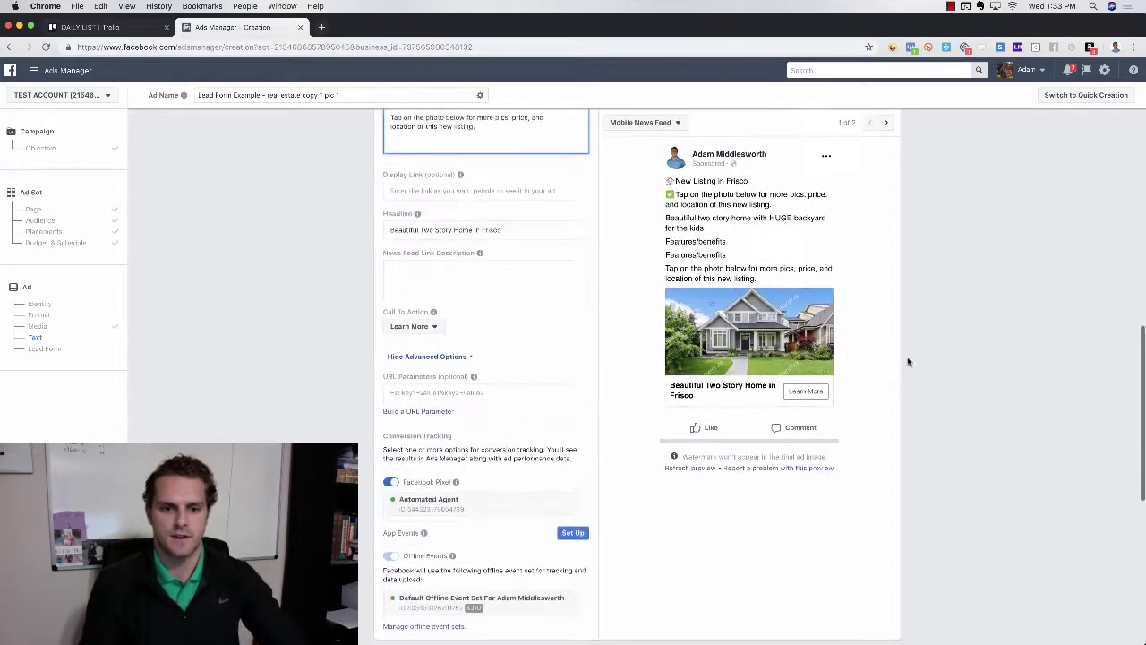
pyautogui.scroll(-5, 644, 436)
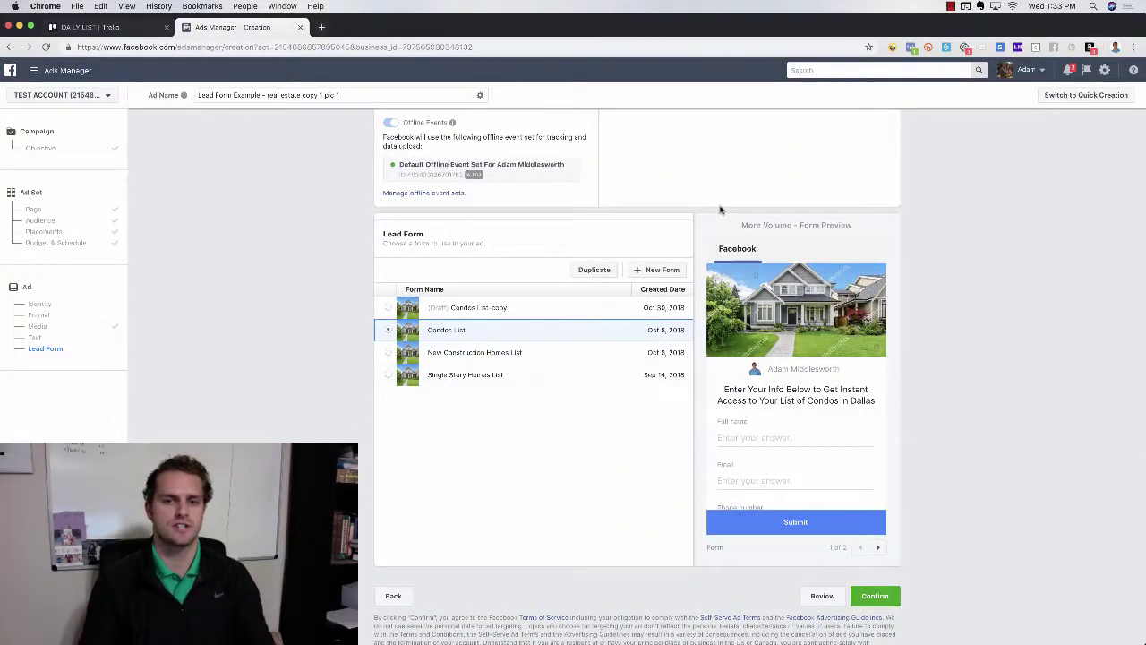
pyautogui.scroll(1, 718, 213)
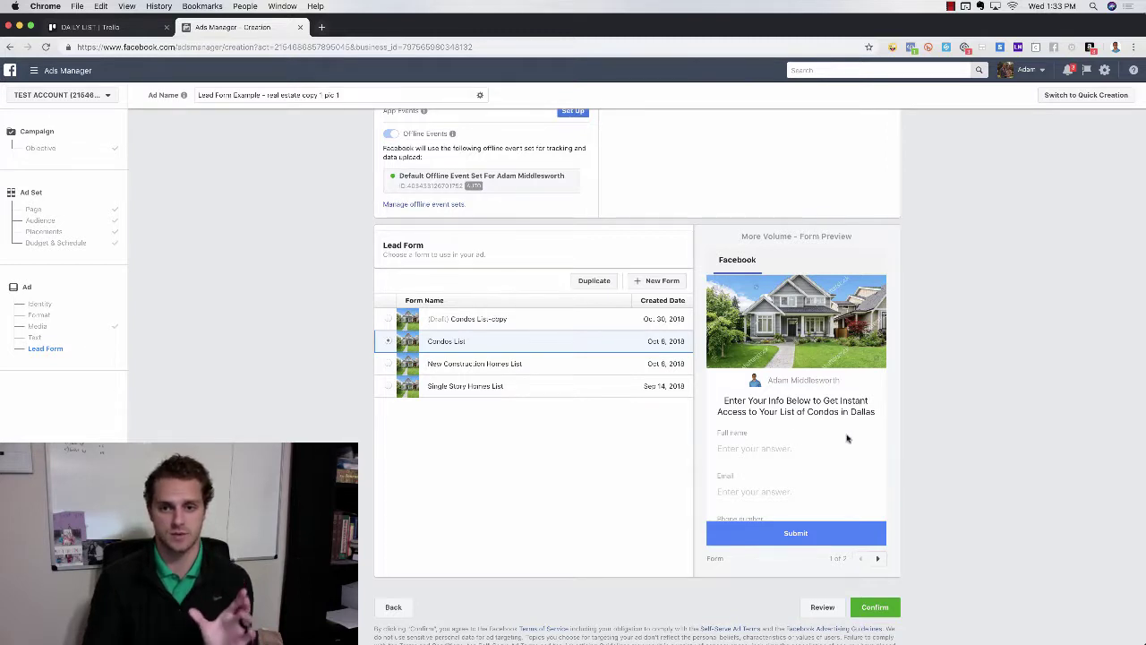
pyautogui.click(534, 319)
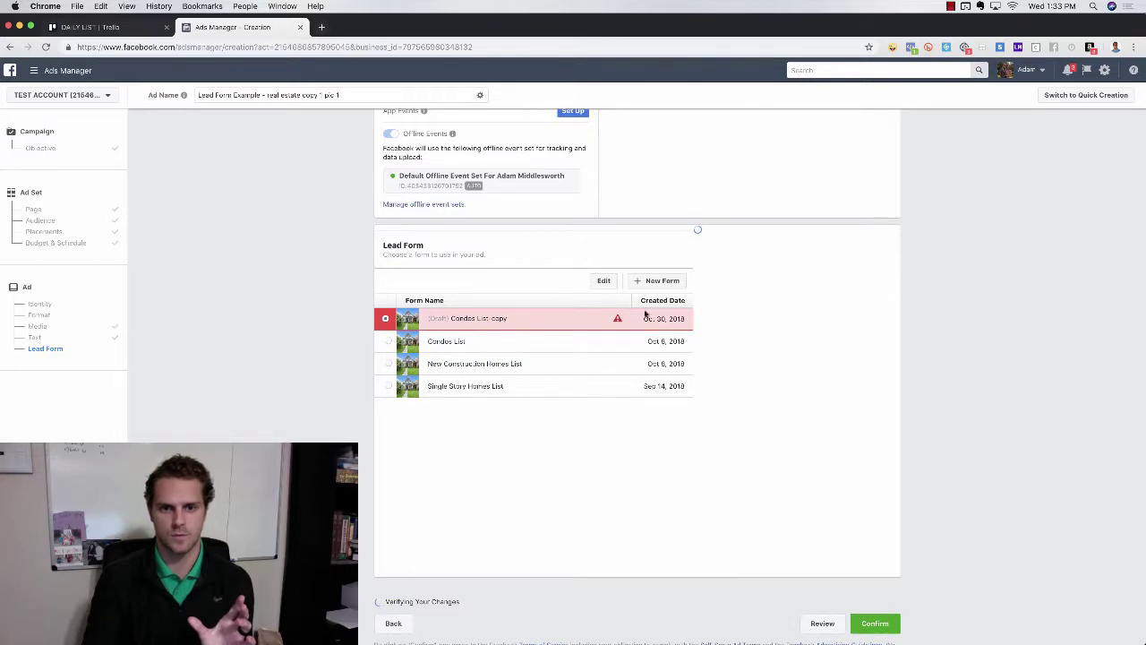
pyautogui.click(604, 281)
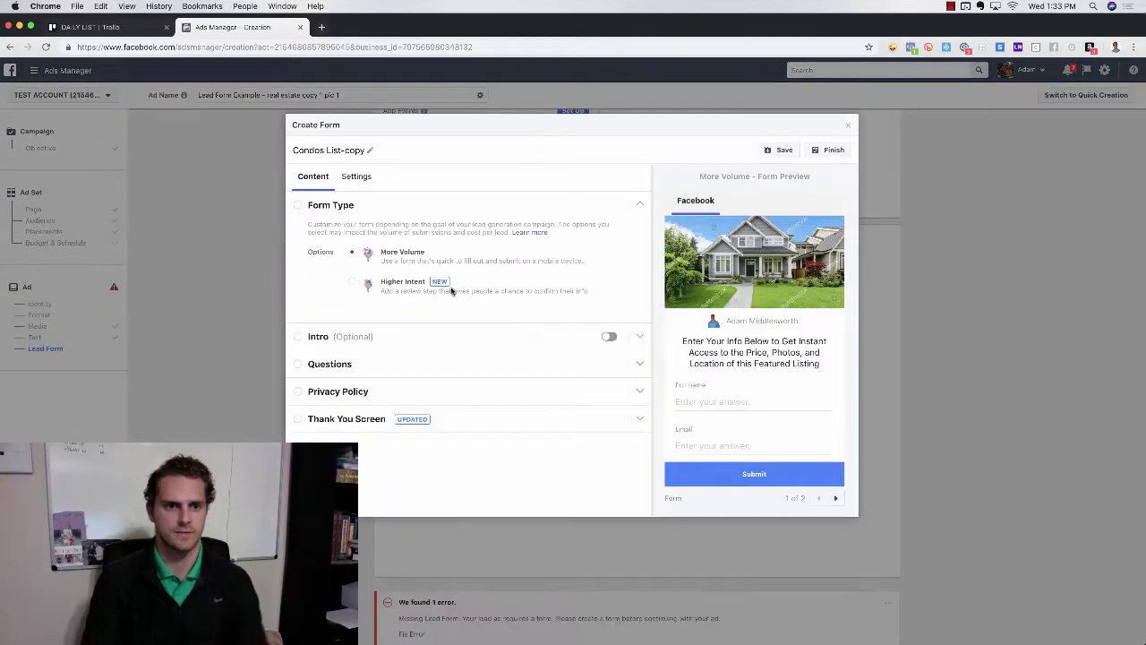
# Rename the lead form as "New Listing in Frisco EXAMPLE"
pyautogui.hotkey('ctrl', 'Up')
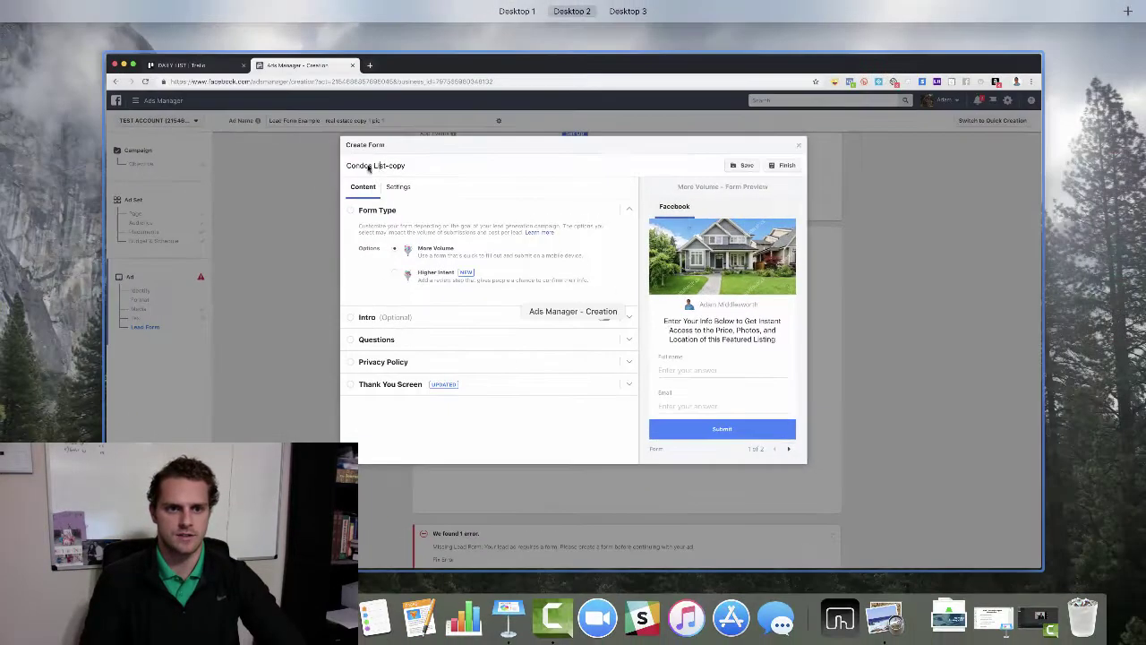
pyautogui.hotkey('ctrl', 'Up')
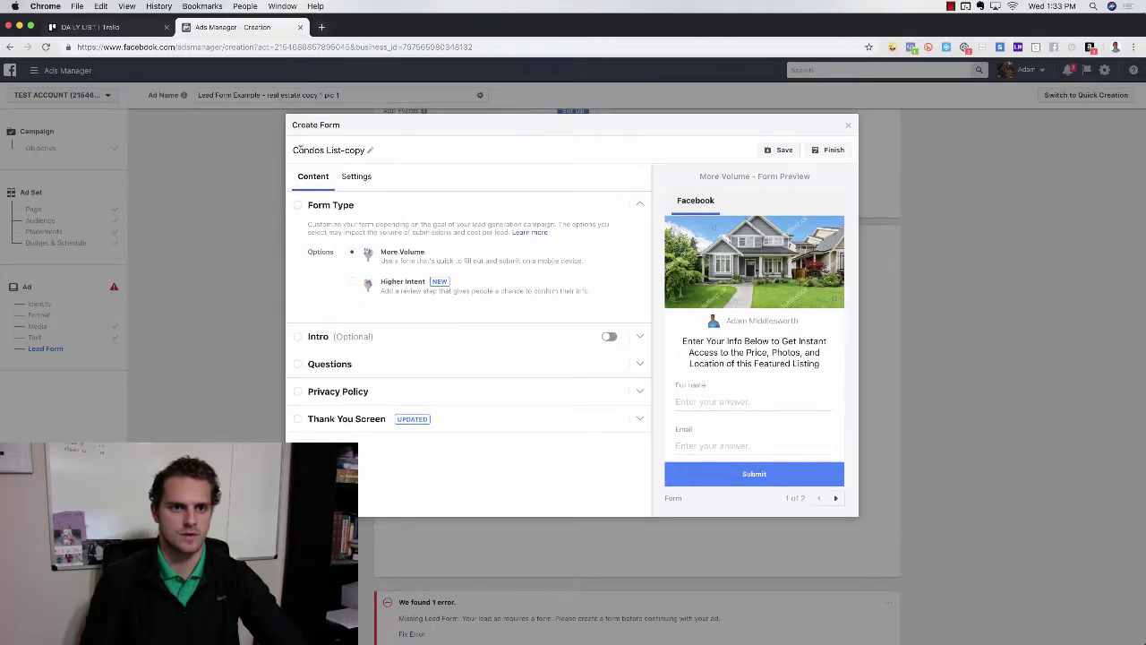
pyautogui.tripleClick(300, 149)
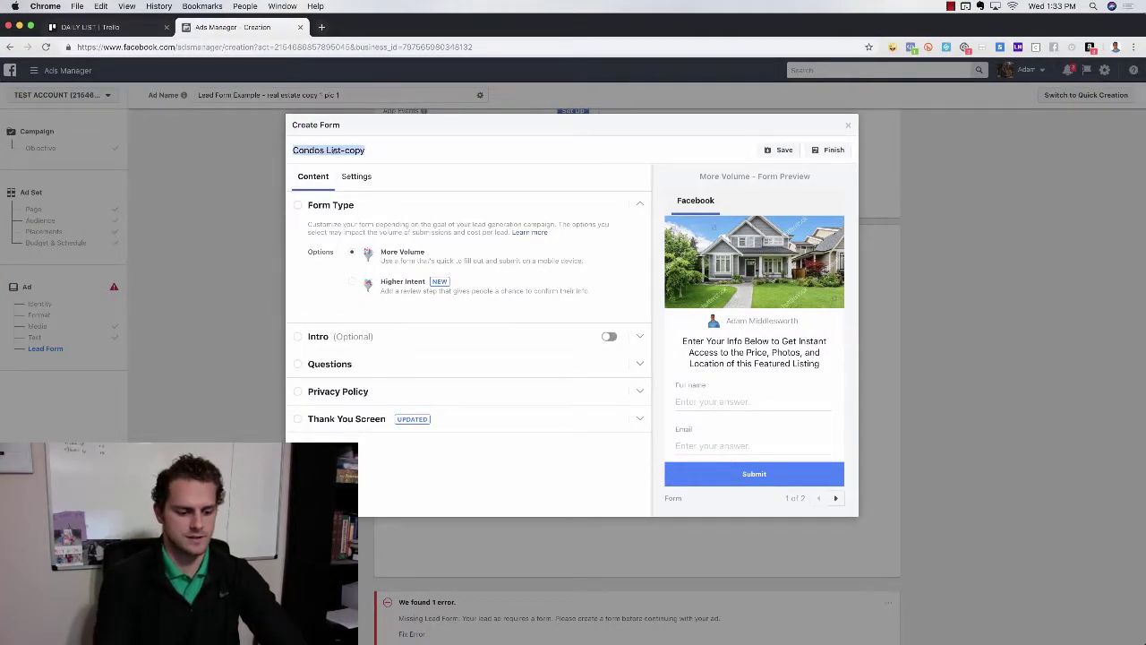
pyautogui.write('NE')
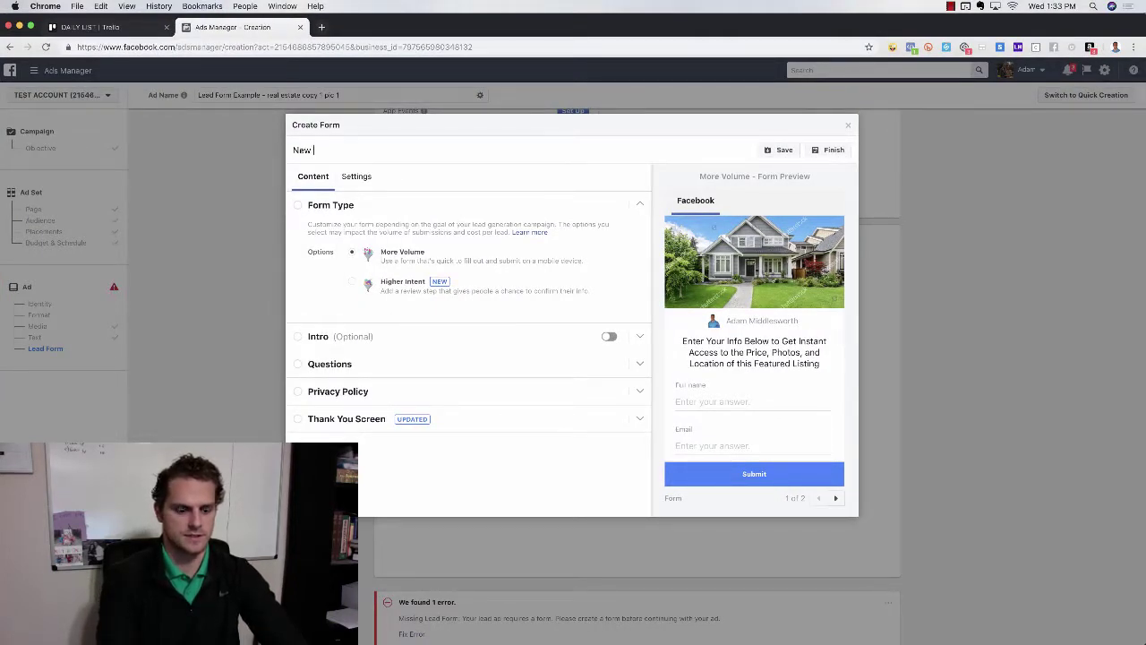
pyautogui.write('w Listing ')
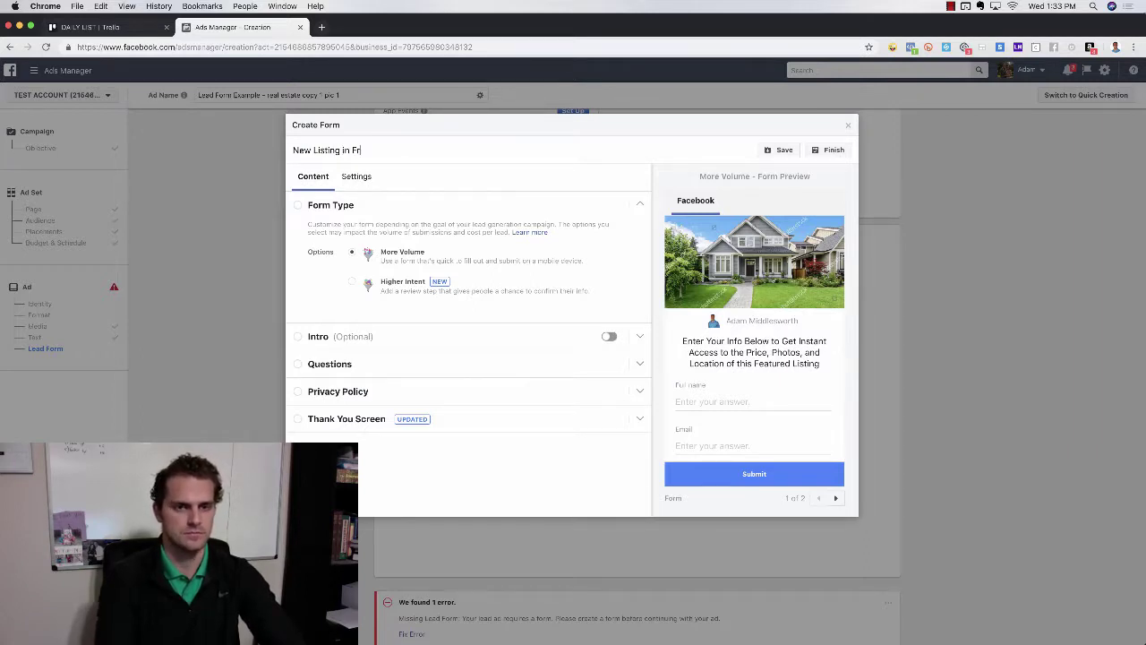
pyautogui.write('in Frisco EXAMPL')
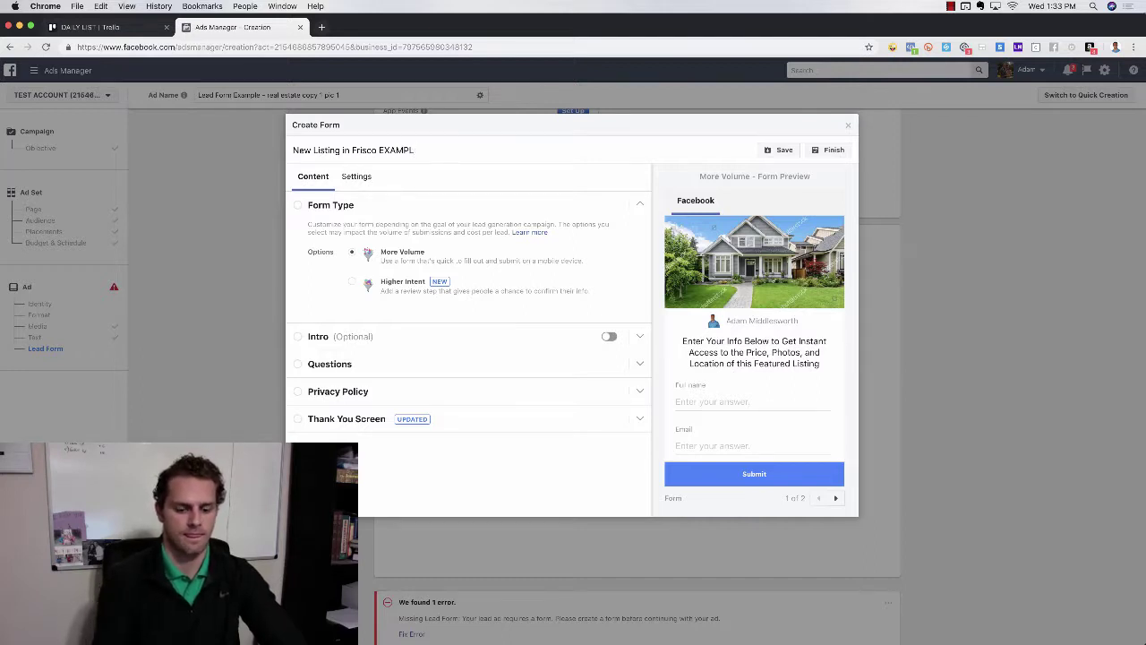
pyautogui.write('E')
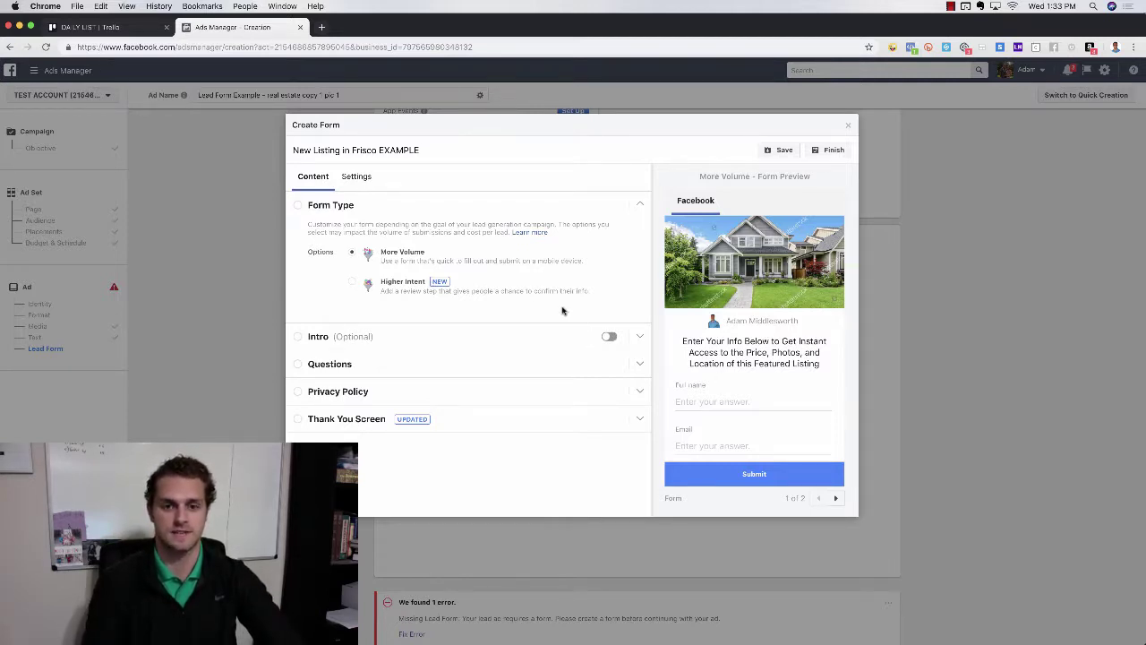
# Review the lead form's preview and its Intro, Questions, Privacy Policy and Thank You Screen sections, leaving the optional intro turned off
pyautogui.scroll(-2, 754, 375)
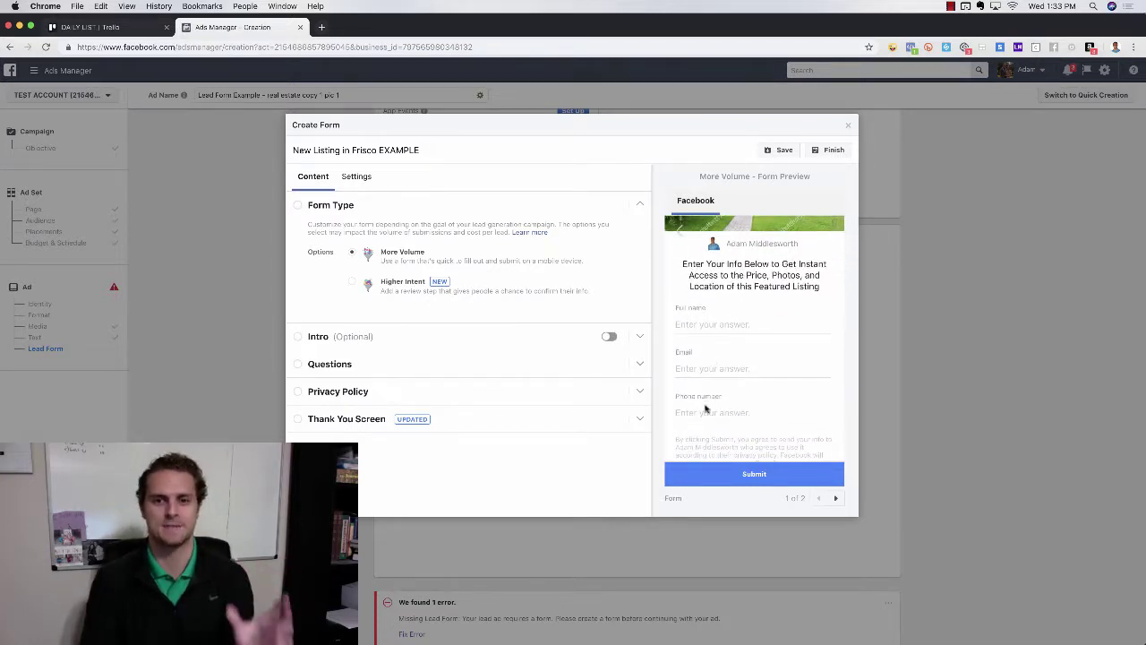
pyautogui.click(484, 337)
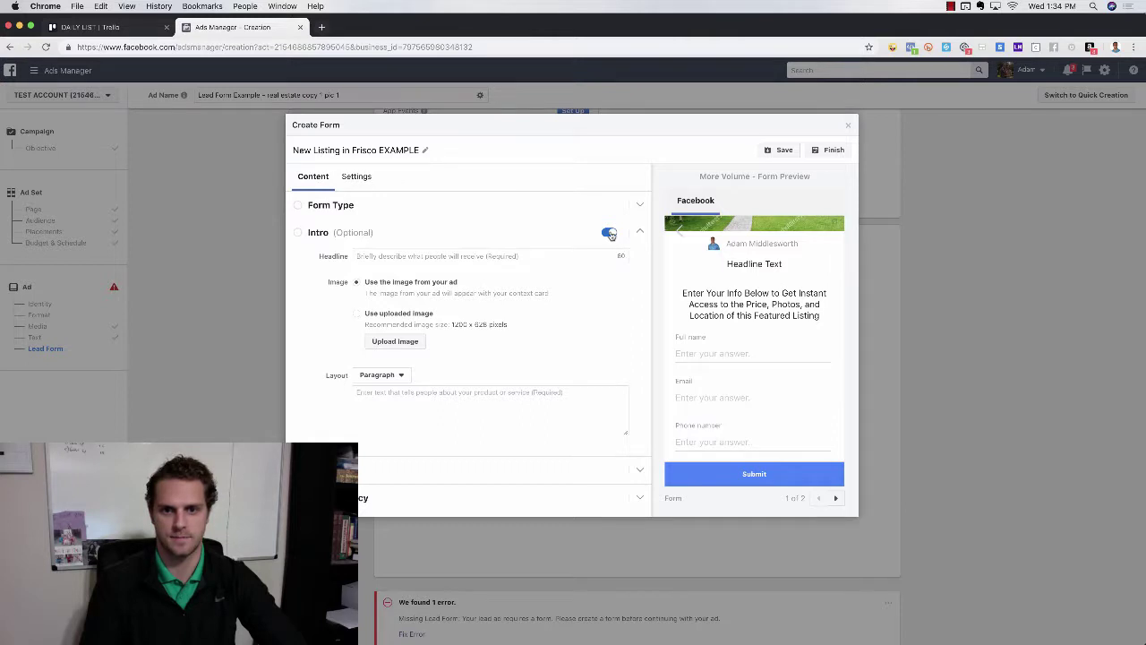
pyautogui.click(611, 232)
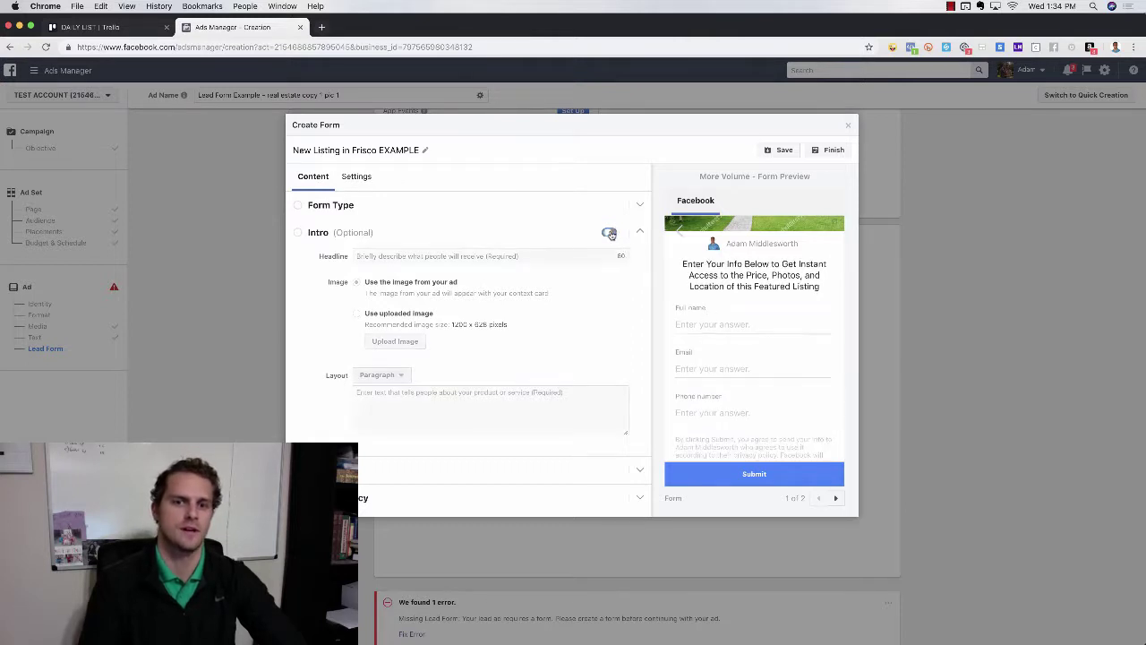
pyautogui.scroll(-1, 486, 394)
pyautogui.click(452, 455)
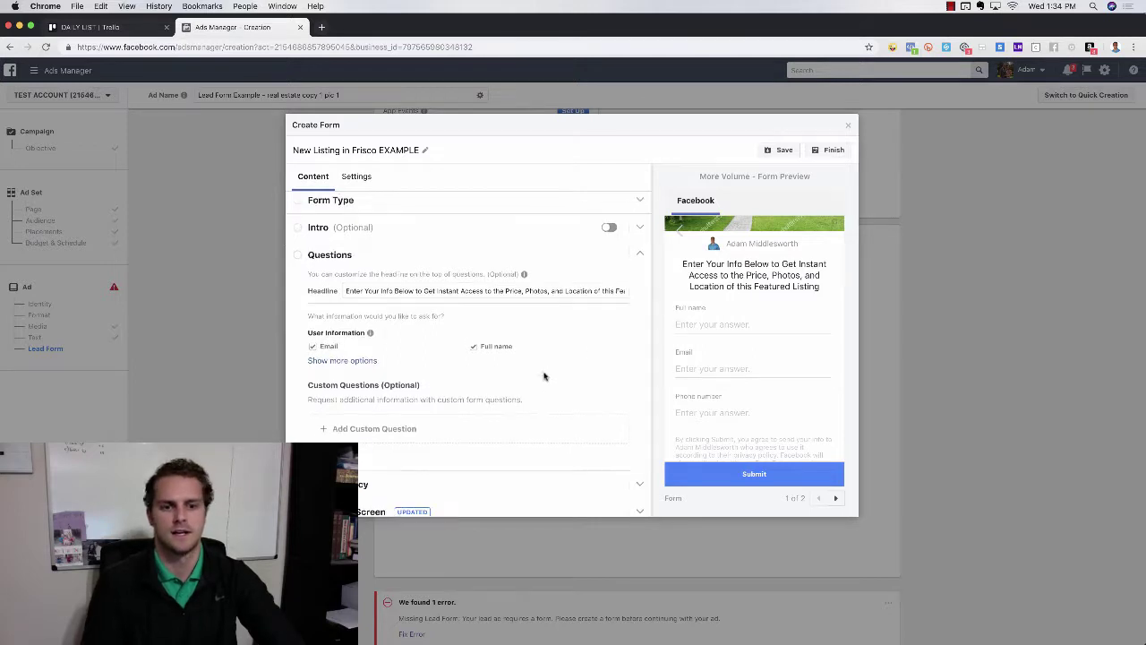
pyautogui.scroll(-1, 547, 384)
pyautogui.click(486, 478)
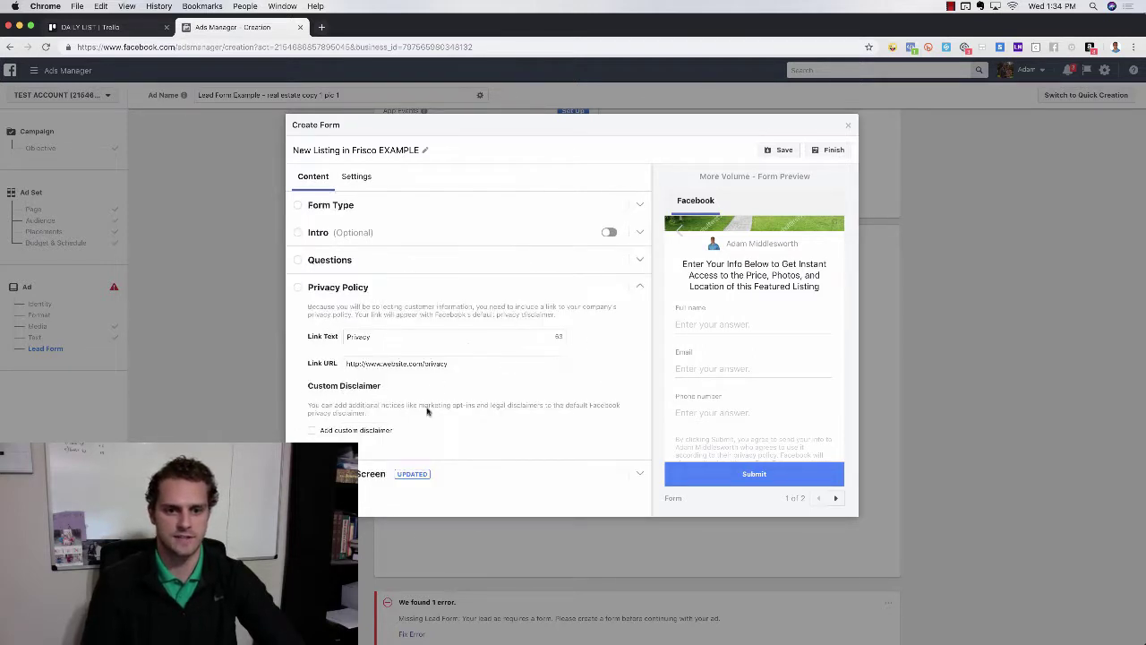
pyautogui.click(460, 474)
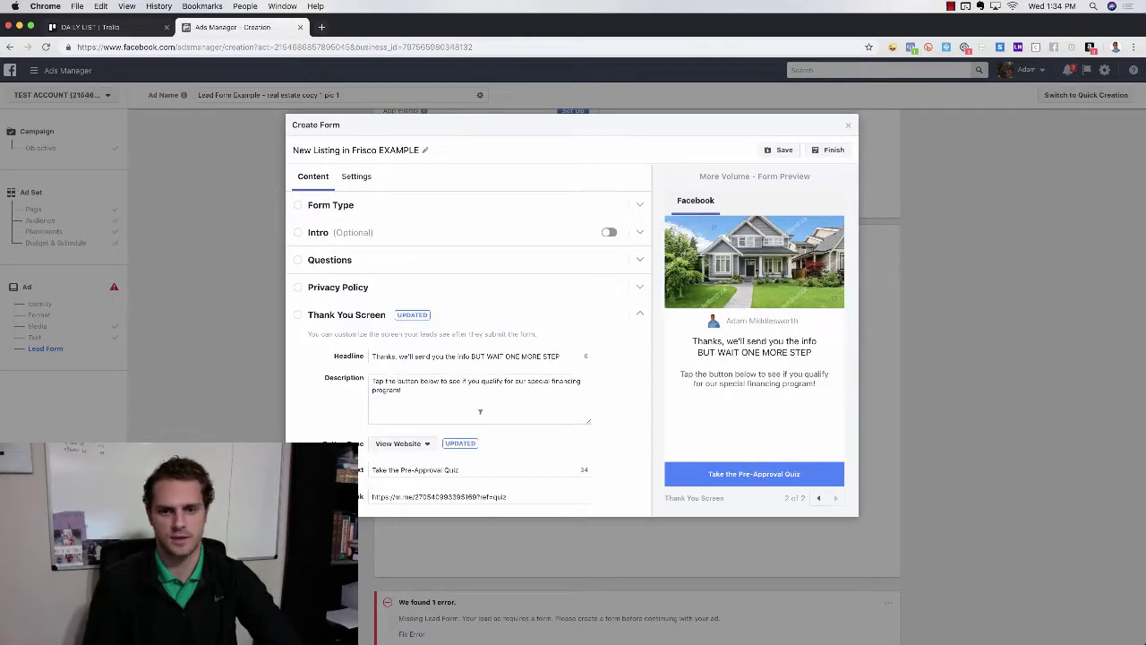
# Close the lead form, keeping it as a draft, and check the ad preview and the lead form list
pyautogui.click(847, 129)
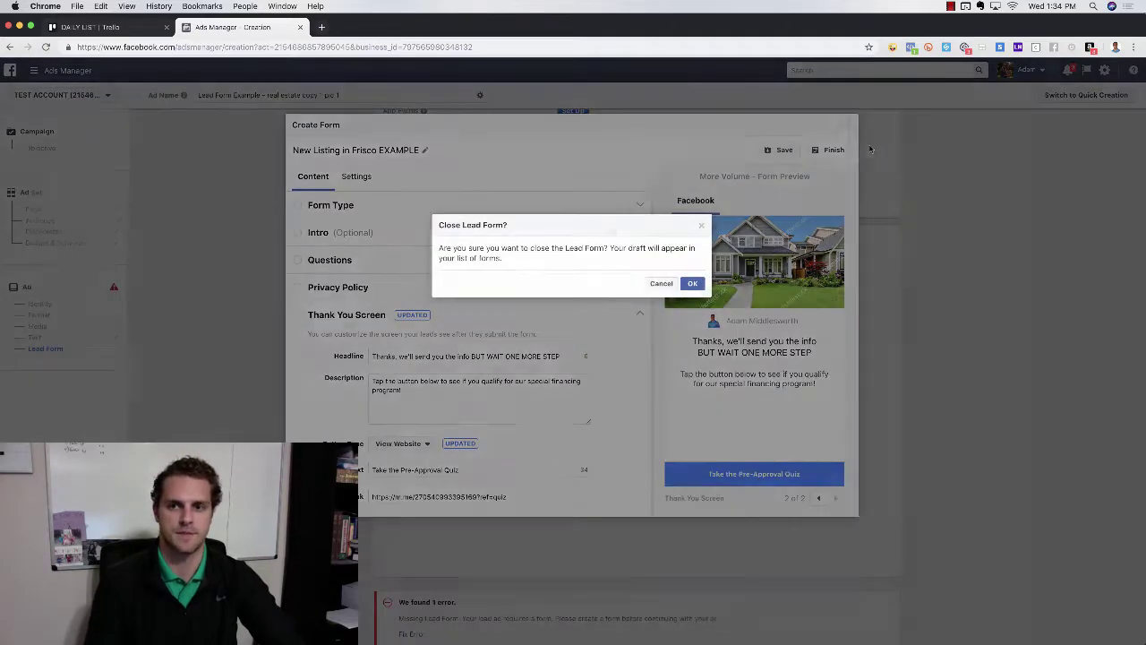
pyautogui.click(694, 283)
pyautogui.scroll(-2, 937, 358)
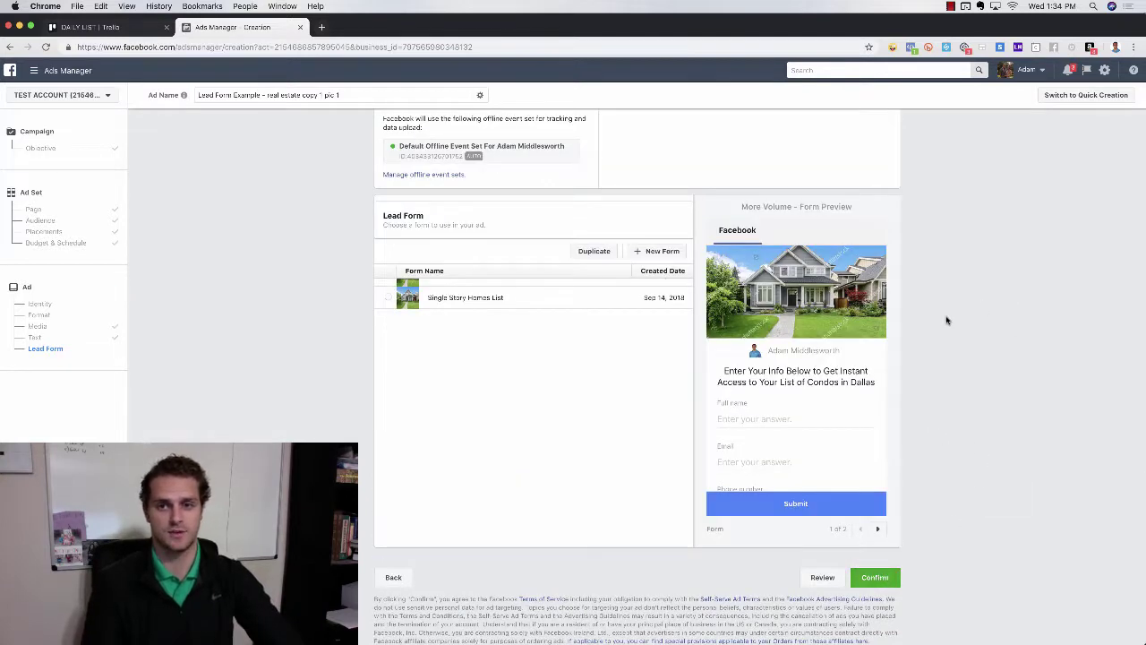
pyautogui.scroll(10, 946, 325)
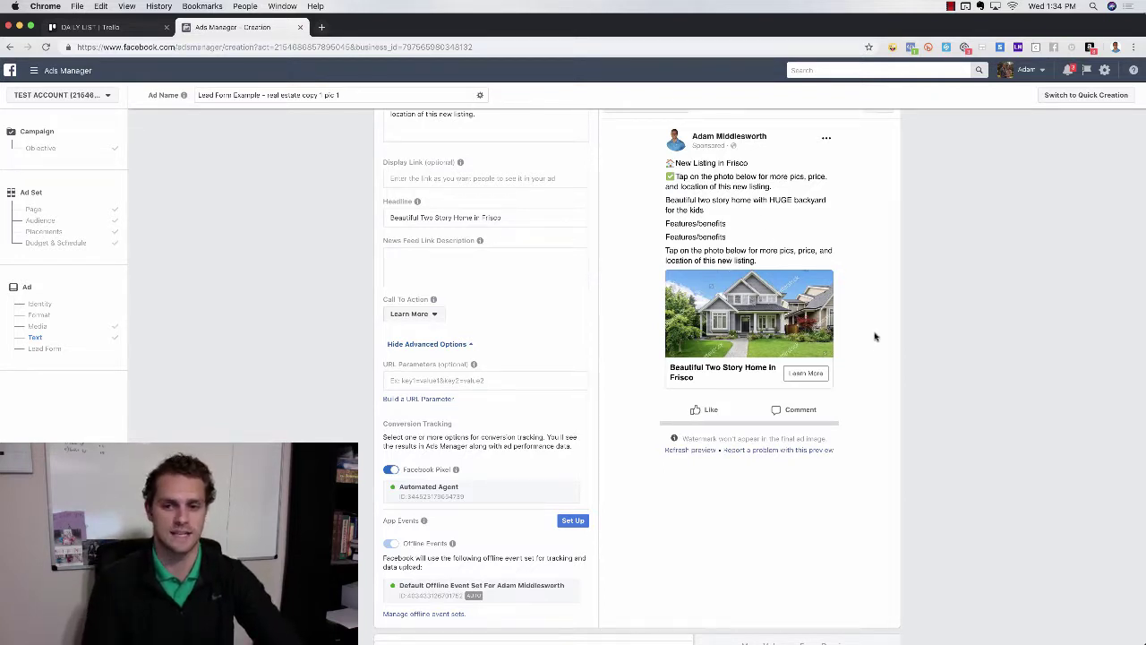
pyautogui.scroll(-2, 873, 379)
pyautogui.scroll(-10, 873, 379)
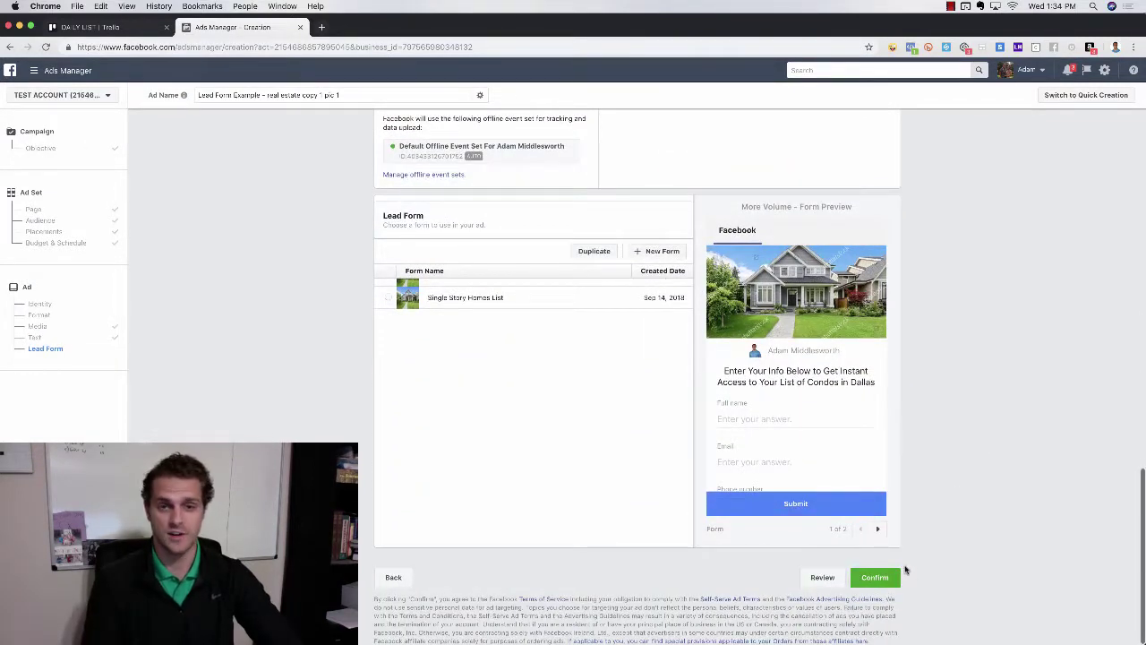